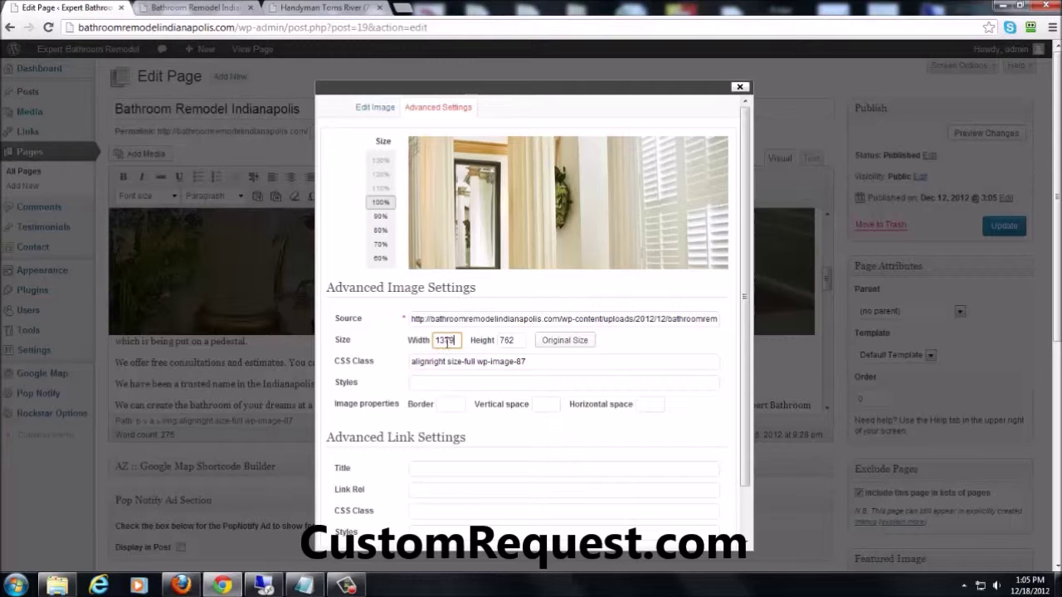
Step: Set the image's width to 276 and its height to 152 in the advanced image settings
key("ctrl+a")
type("276")
double_click(508, 341)
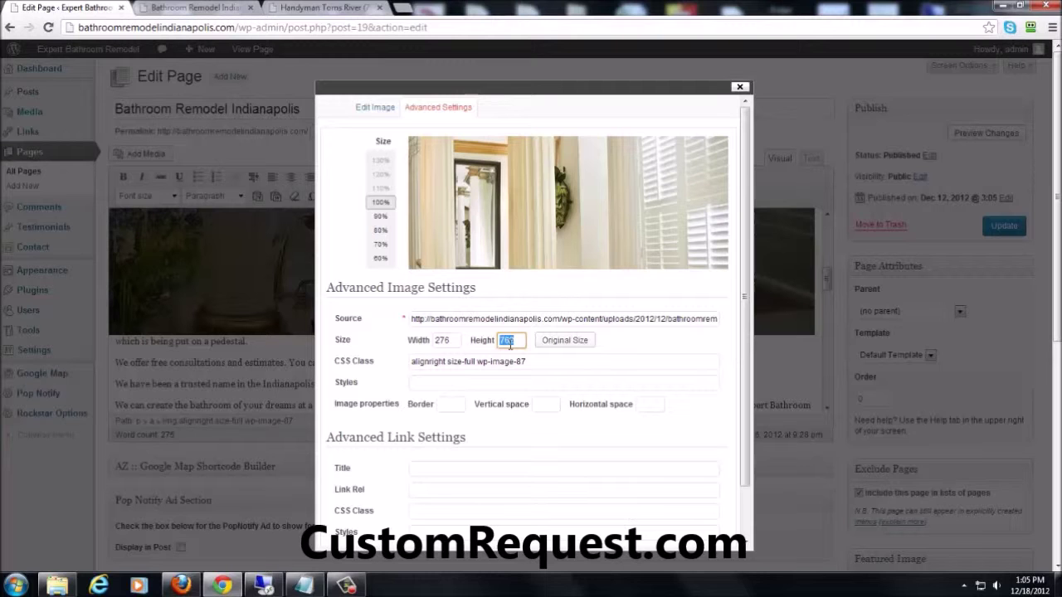
scroll(509, 344, "down", 5)
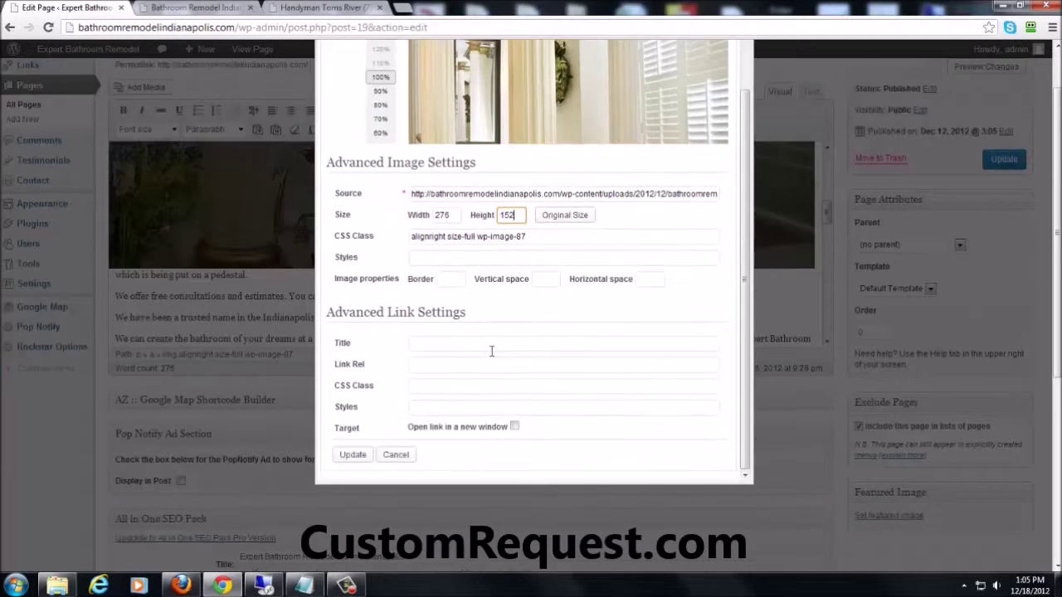
scroll(798, 437, "down", 2)
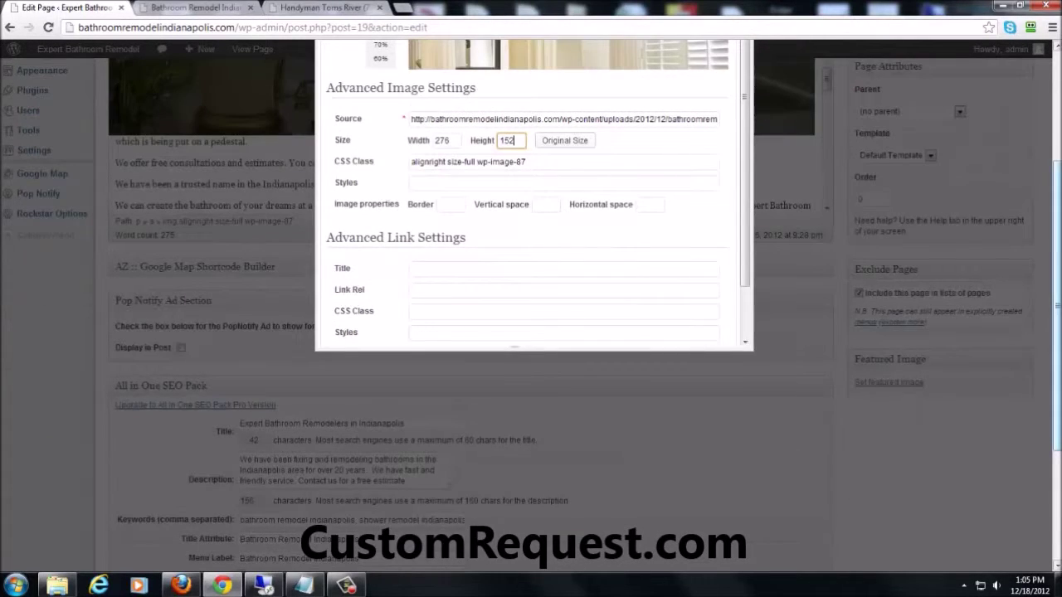
scroll(531, 249, "up", 3)
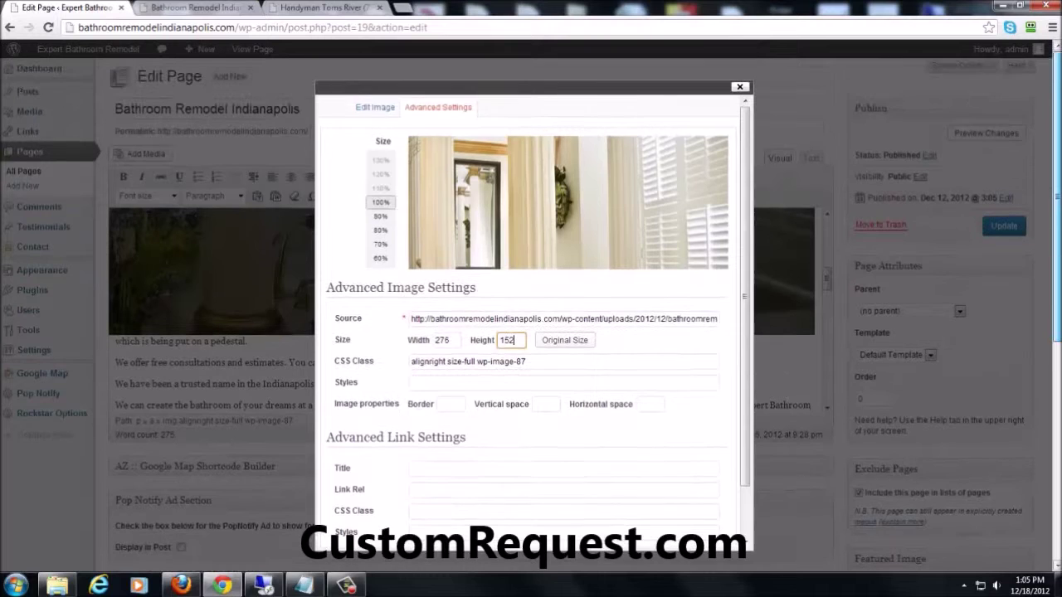
Step: Remove the link URL from the image and apply the image changes
left_click(375, 107)
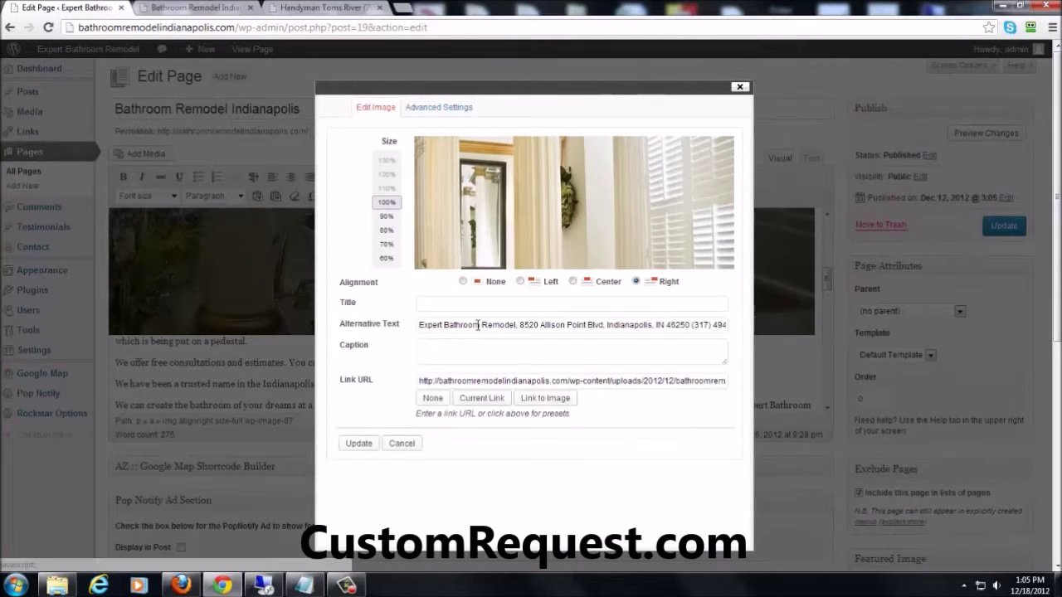
left_click(433, 399)
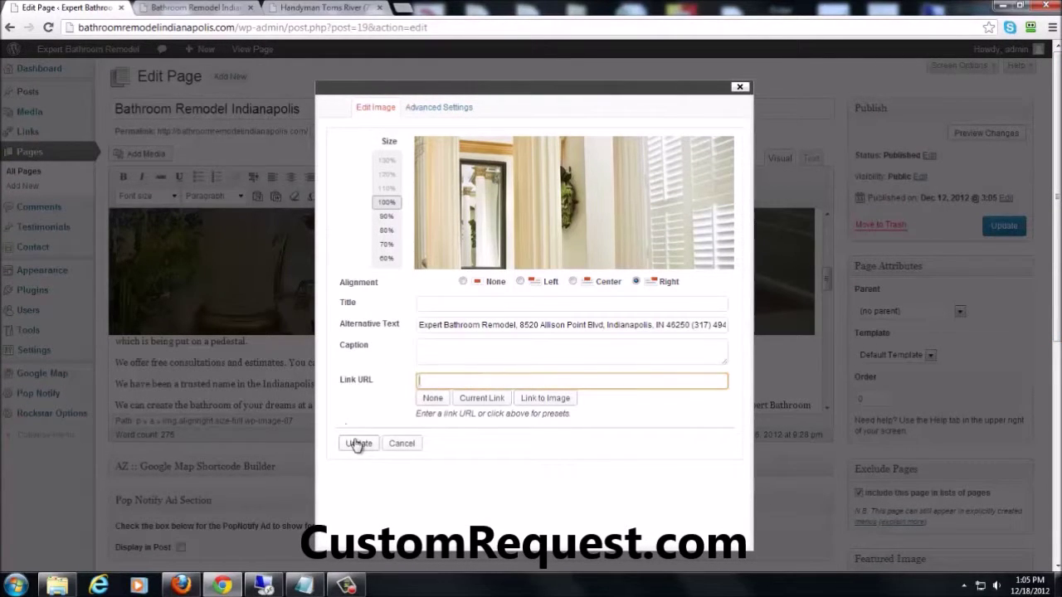
left_click(358, 443)
Step: Check the resized image beside the opening paragraphs of the page content and save the page update
scroll(809, 305, "up", 6)
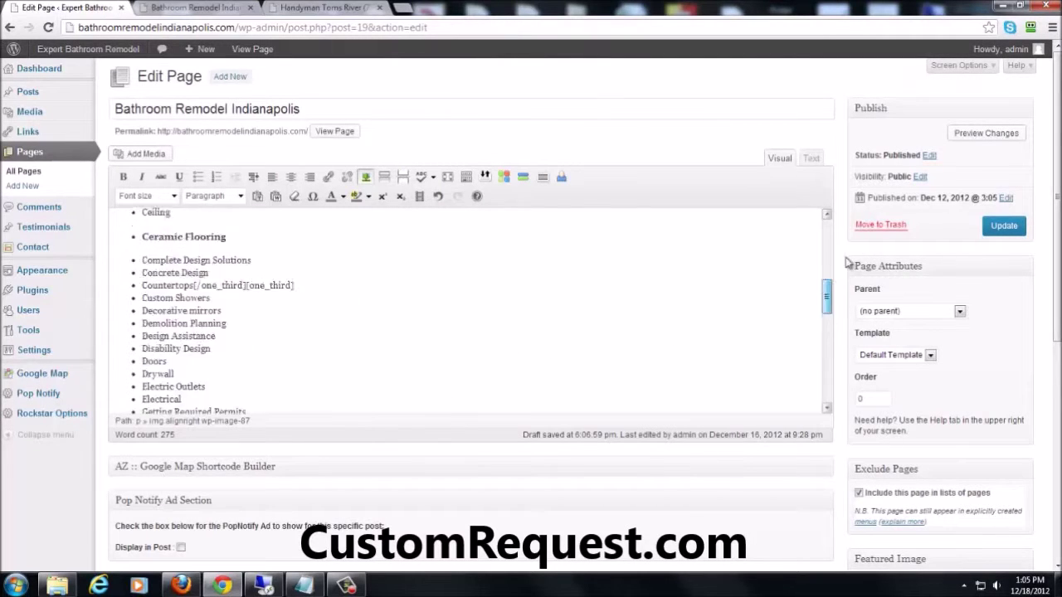
left_click(718, 351)
left_click(764, 312)
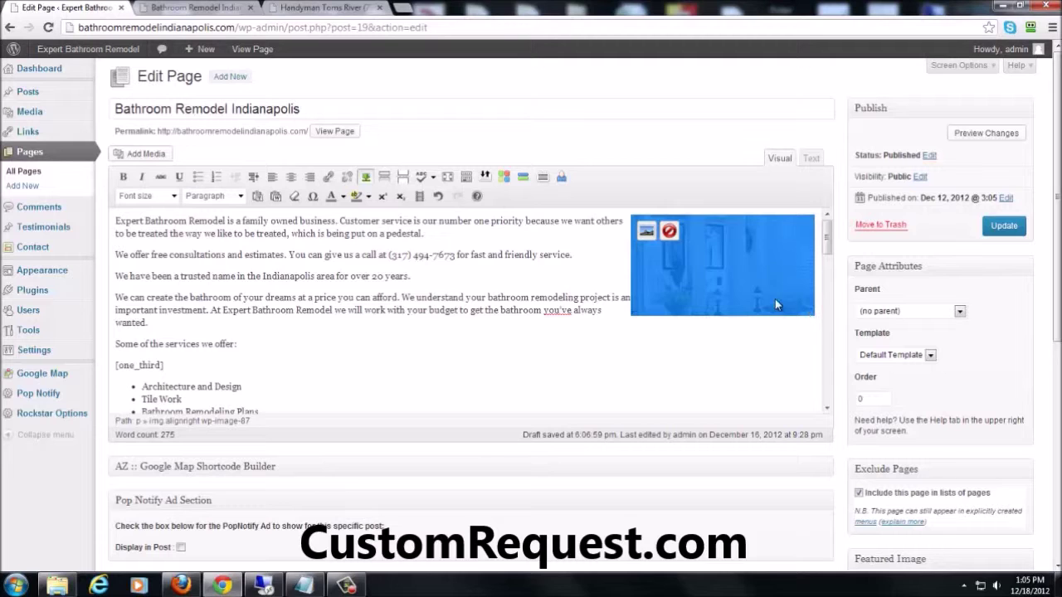
left_click(763, 335)
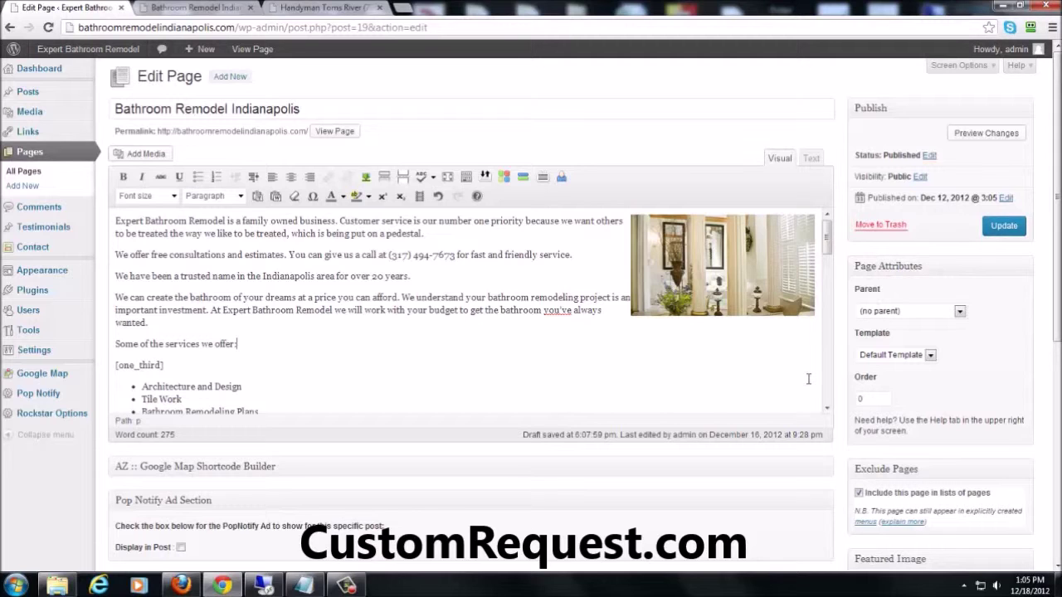
left_click(1002, 229)
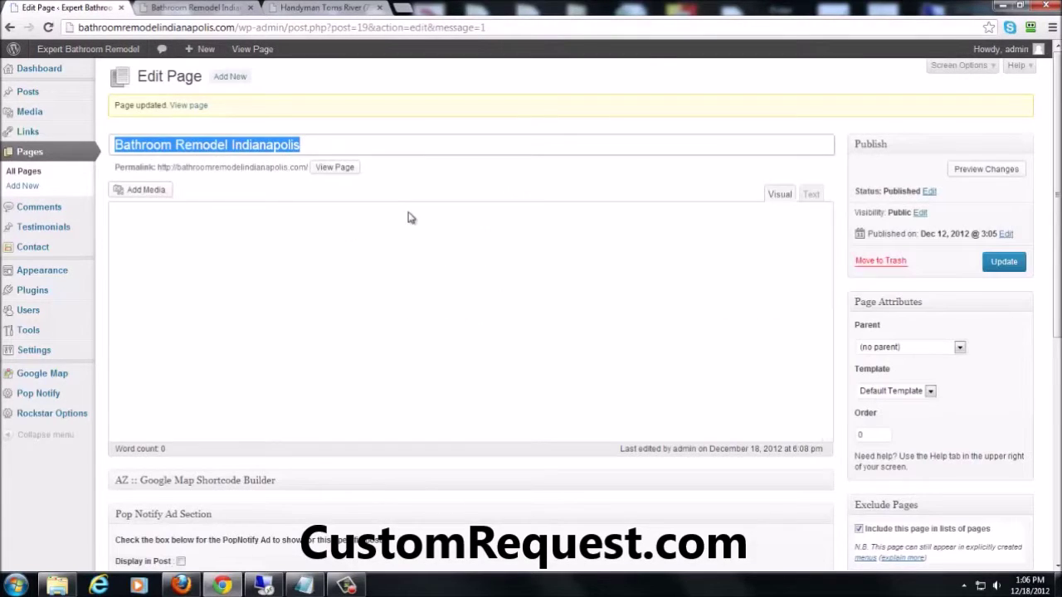
Step: Reload the live Bathroom Remodel Indianapolis page and examine how the image sits beside the introductory text
left_click(197, 10)
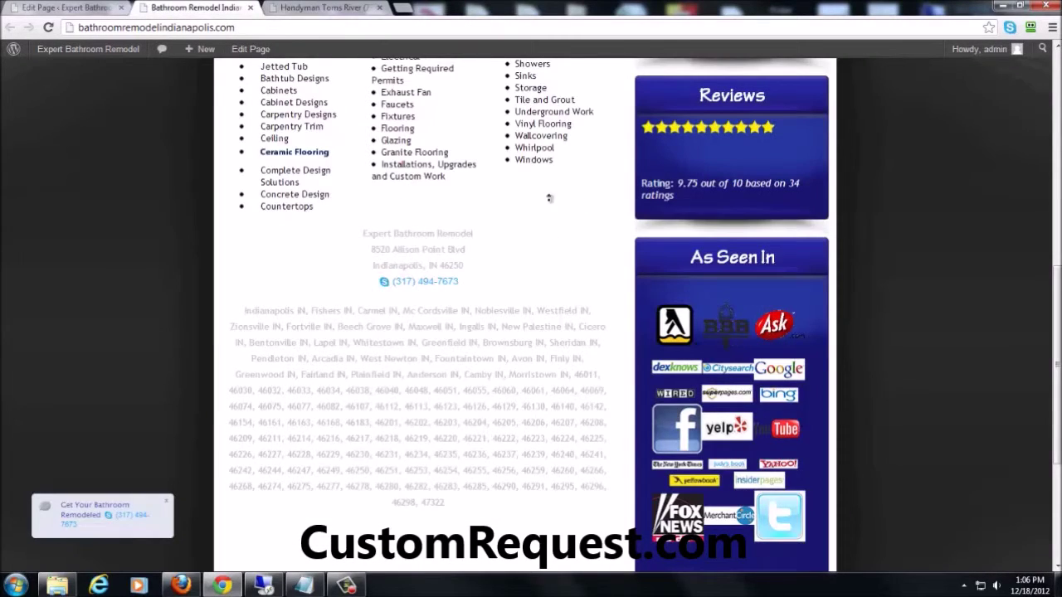
scroll(550, 218, "up", 4)
scroll(547, 211, "up", 5)
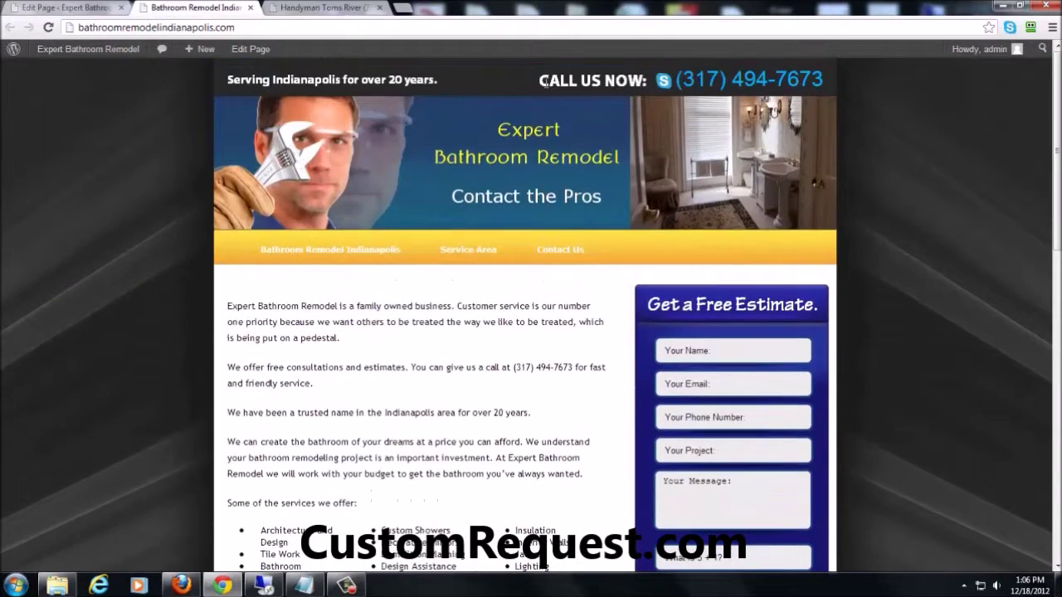
left_click(49, 27)
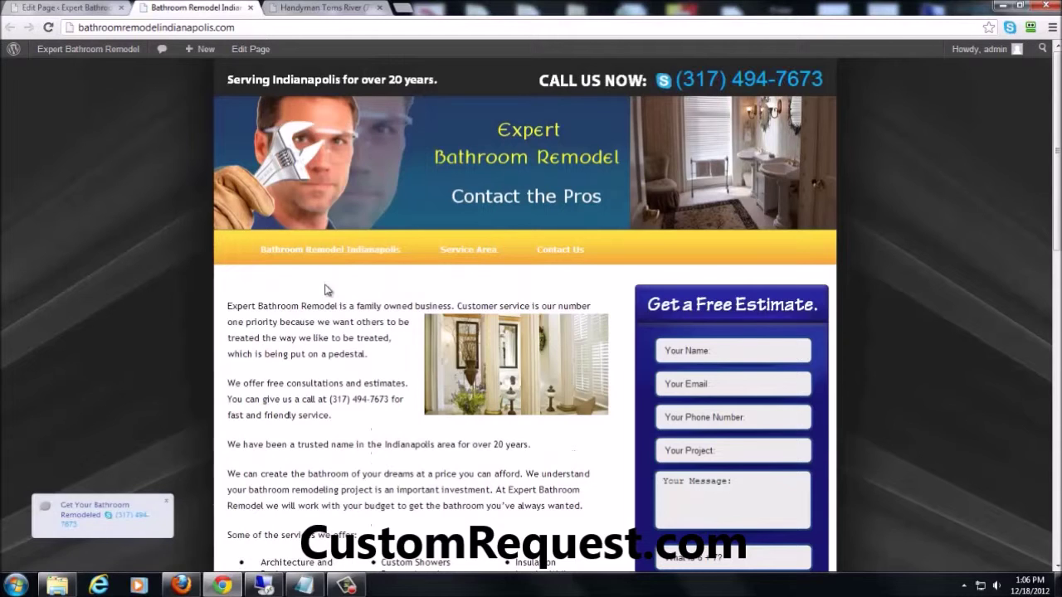
scroll(325, 326, "down", 1)
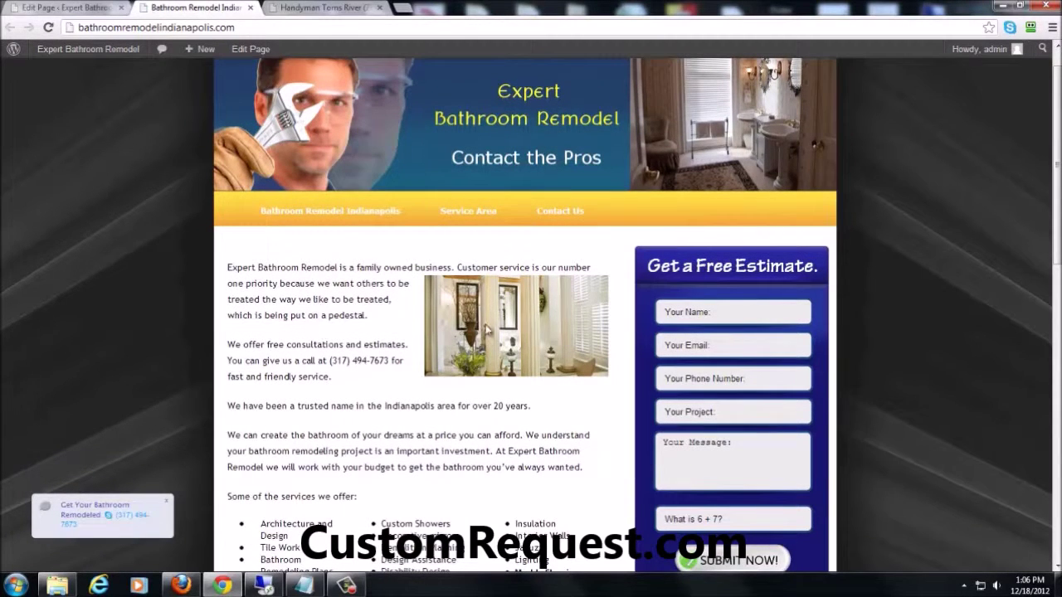
scroll(315, 299, "down", 2)
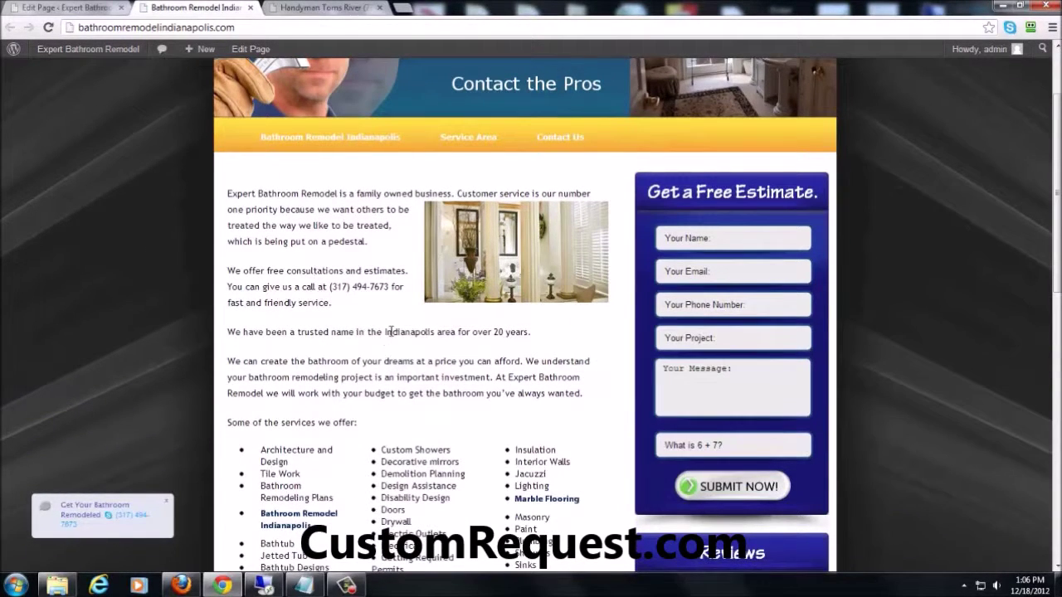
Step: Return to the site administration and look through the list of installed plugins
left_click(63, 8)
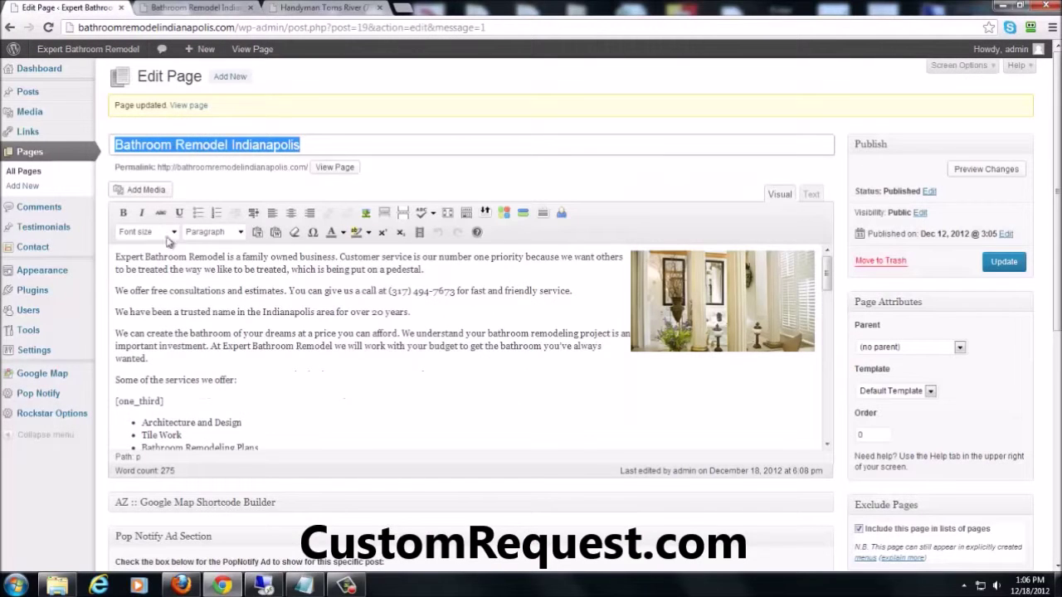
left_click(43, 279)
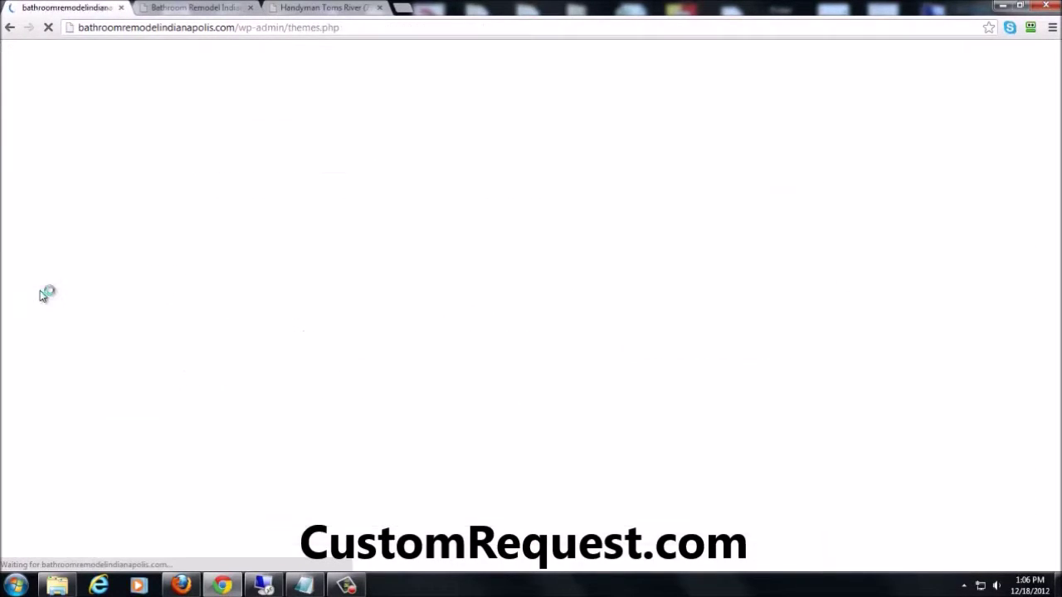
left_click(31, 334)
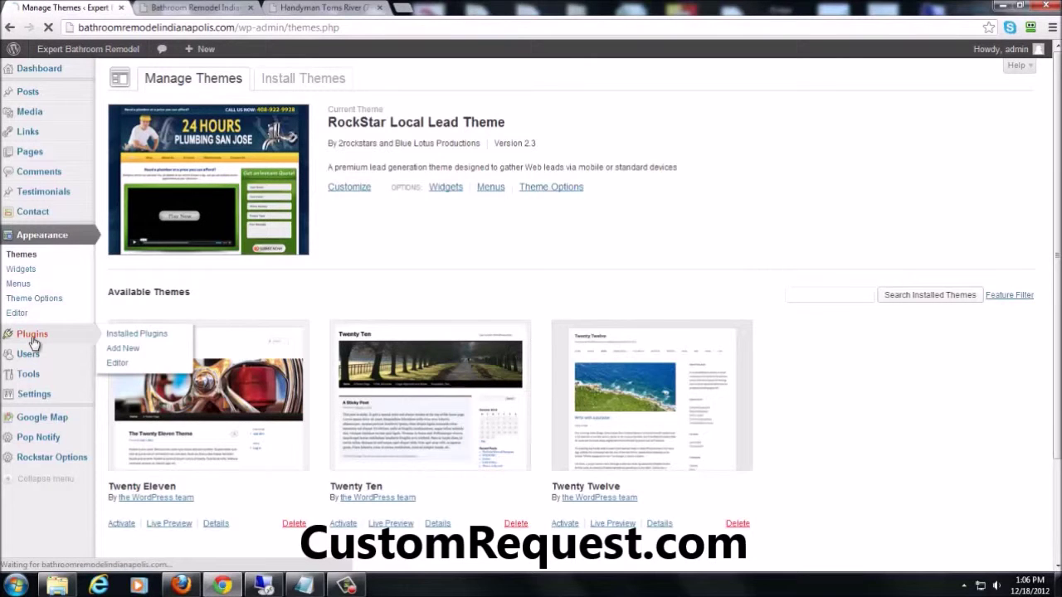
scroll(311, 380, "down", 3)
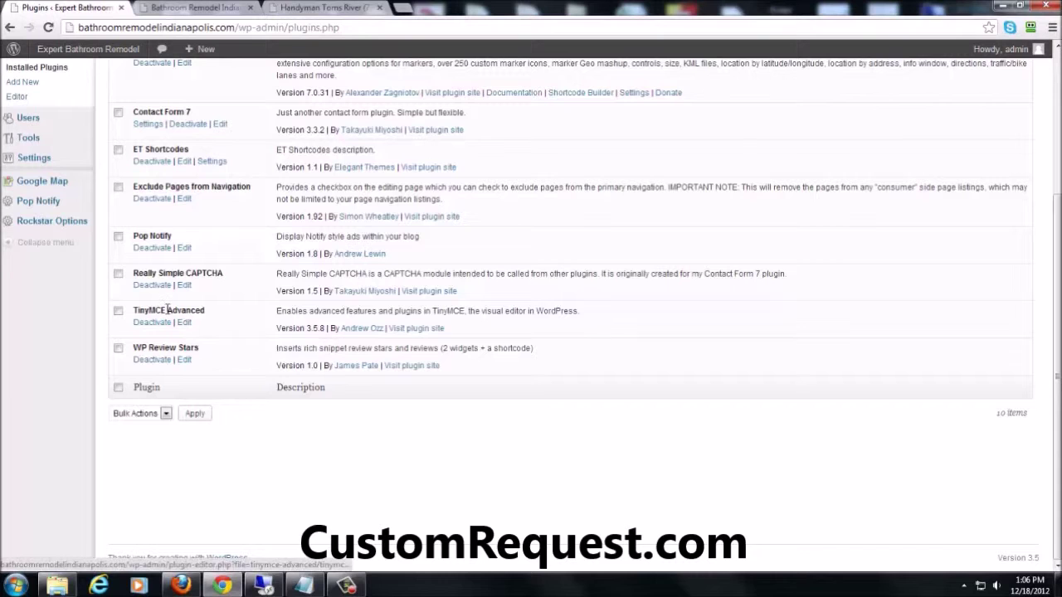
scroll(350, 474, "up", 5)
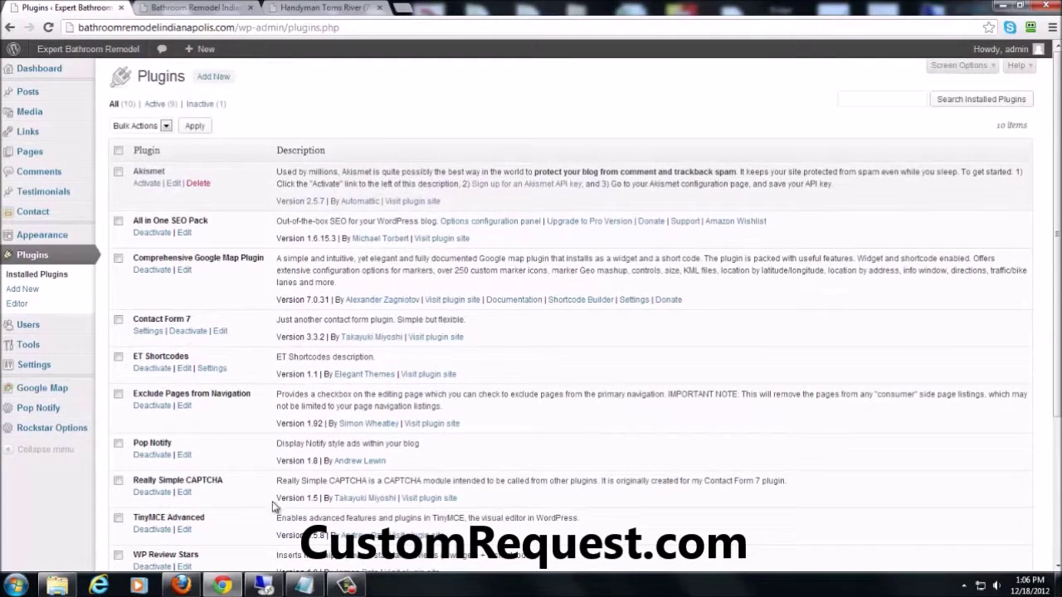
Step: Open the Bathroom Remodel Indianapolis page for editing from the list of pages
left_click(28, 155)
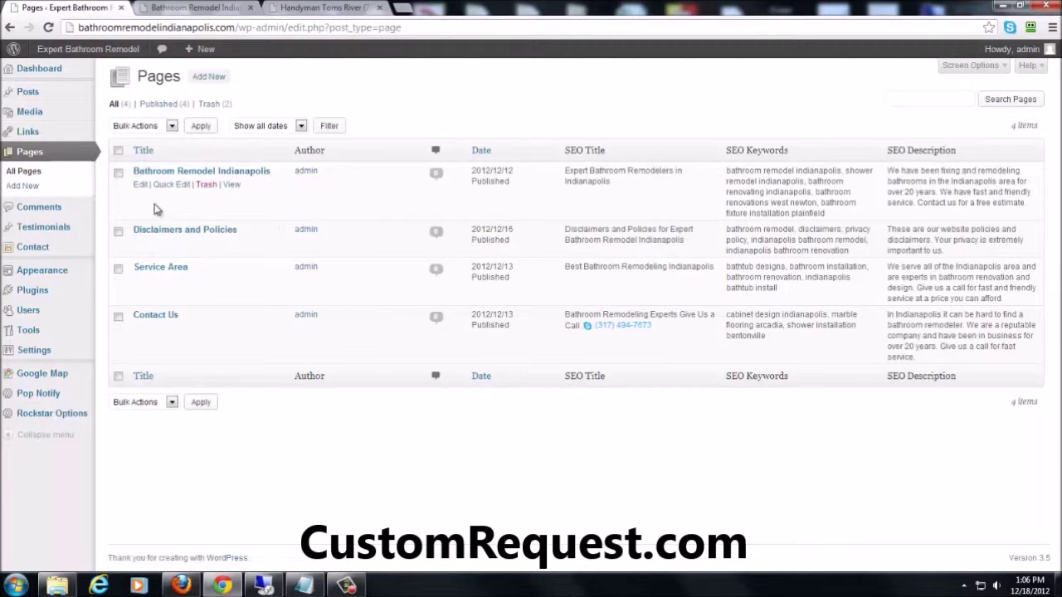
left_click(143, 185)
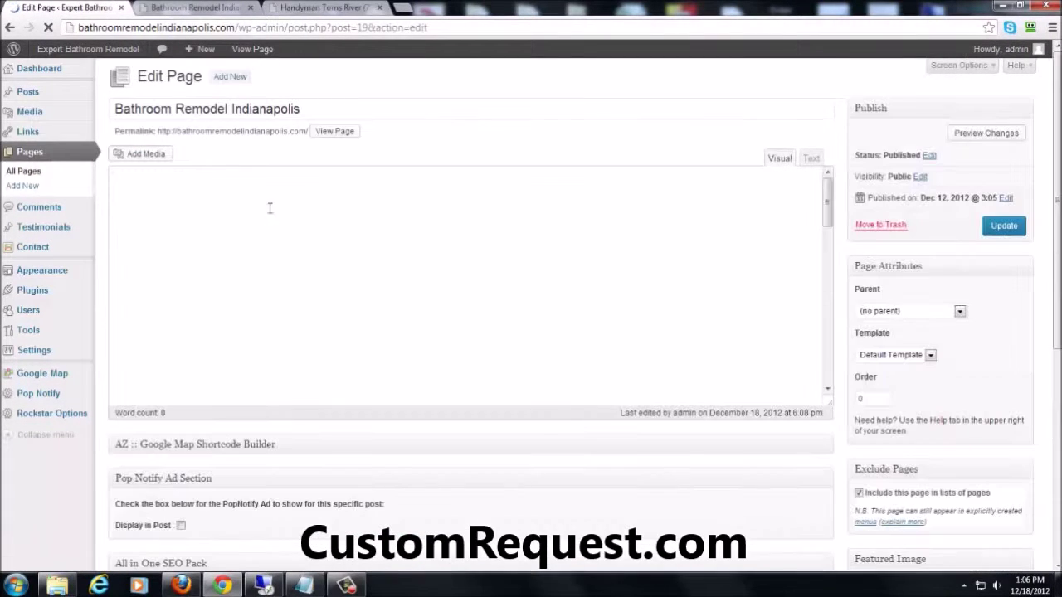
Step: Examine the paragraph above the services list on the live page, then return to the page editor
left_click(191, 6)
scroll(373, 270, "up", 1)
scroll(406, 291, "down", 3)
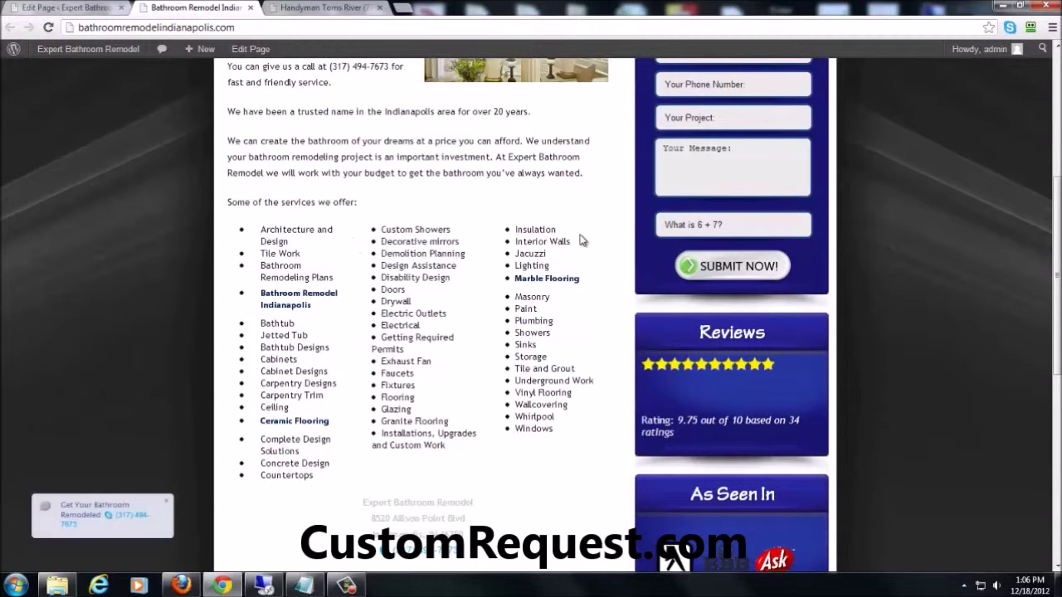
left_click_drag(594, 177, 570, 174)
left_click(588, 172)
left_click(602, 180)
left_click(83, 7)
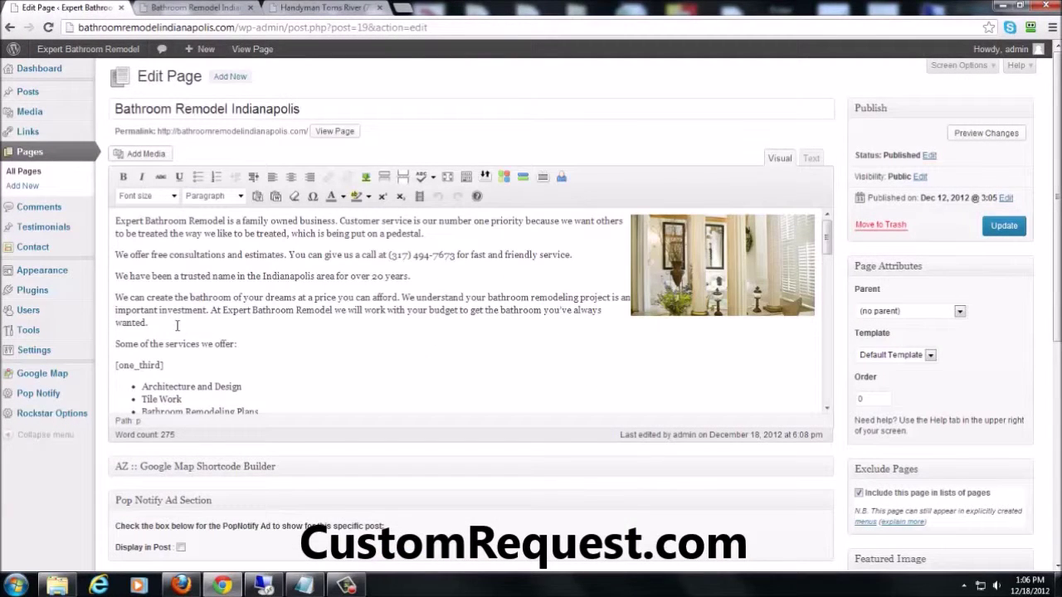
Step: Open the media library for the page and rename 351614636_ced2689265_o.jpg in the Pictures folder to remodelbathroomindianapolis.jpg
left_click(146, 155)
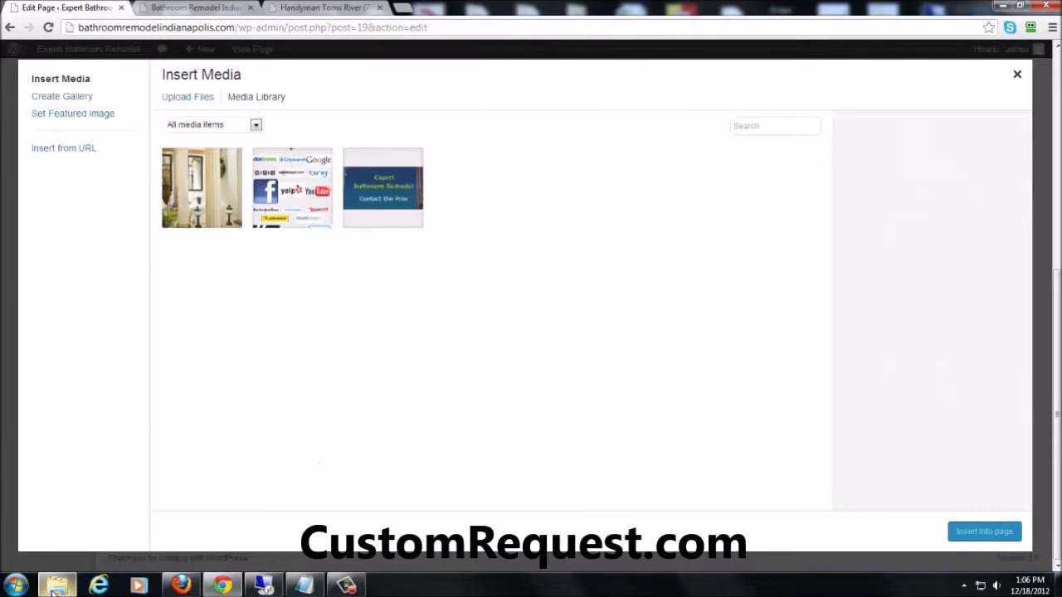
left_click(55, 588)
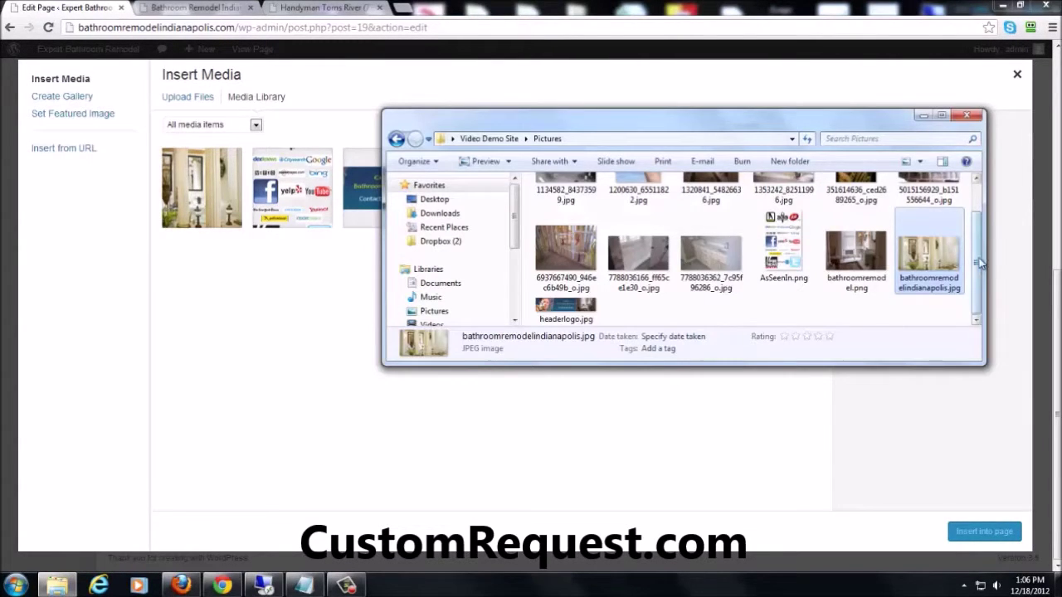
left_click_drag(976, 260, 981, 226)
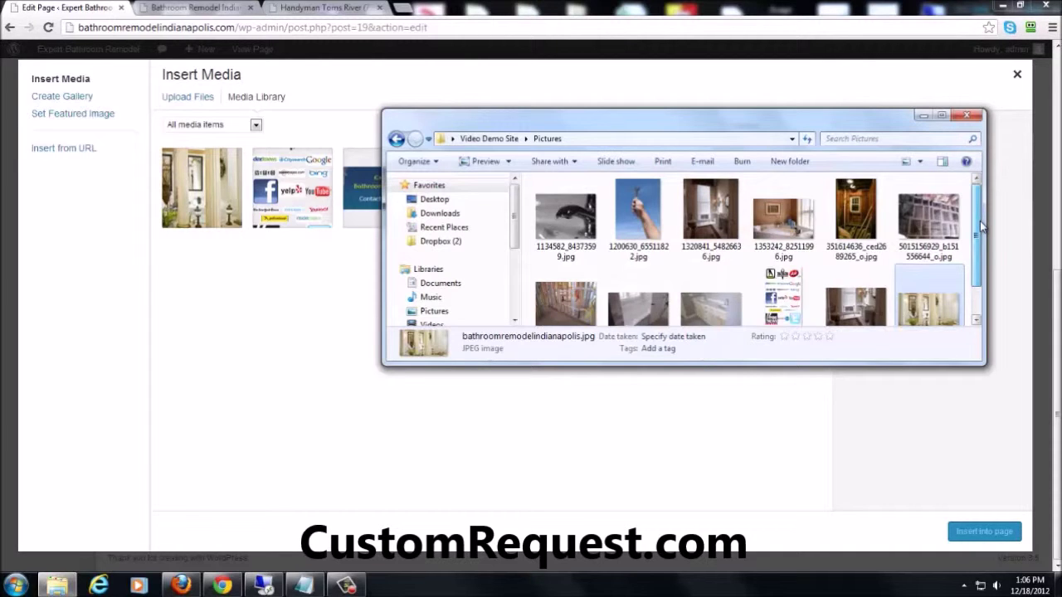
left_click(868, 223)
right_click(866, 222)
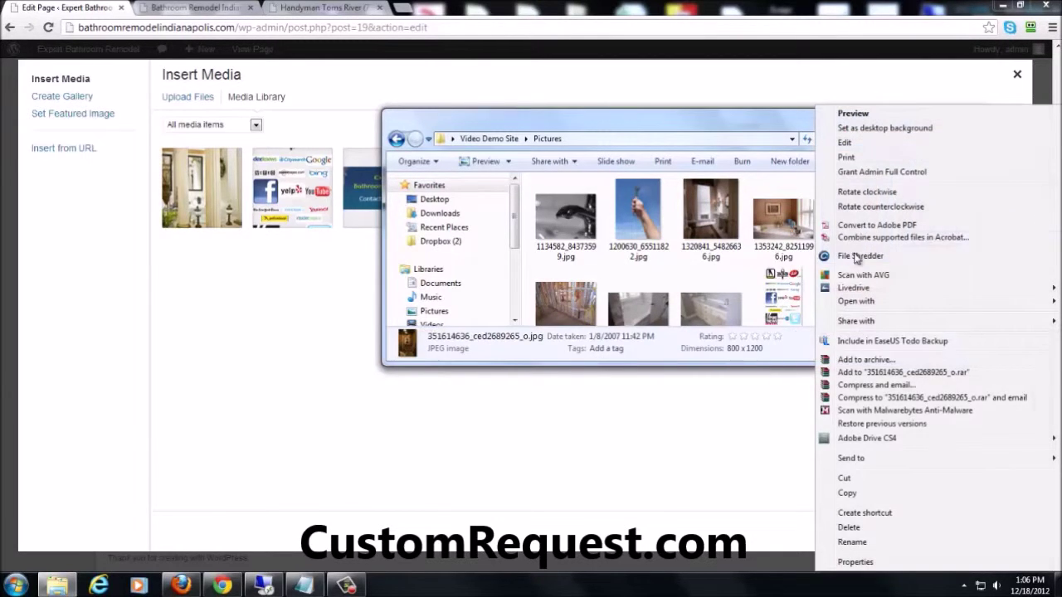
left_click(854, 543)
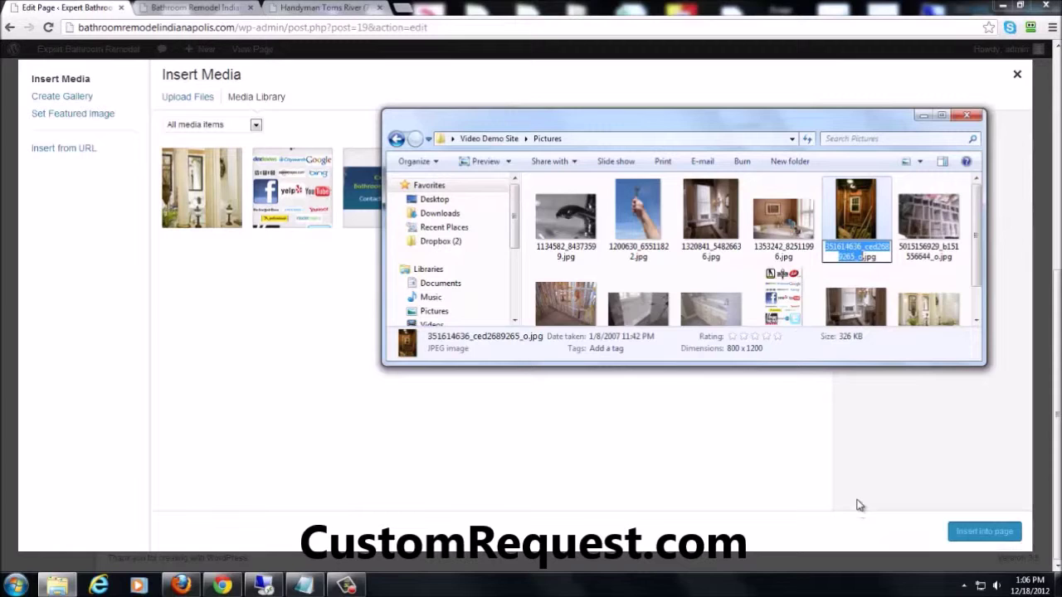
type("remodel")
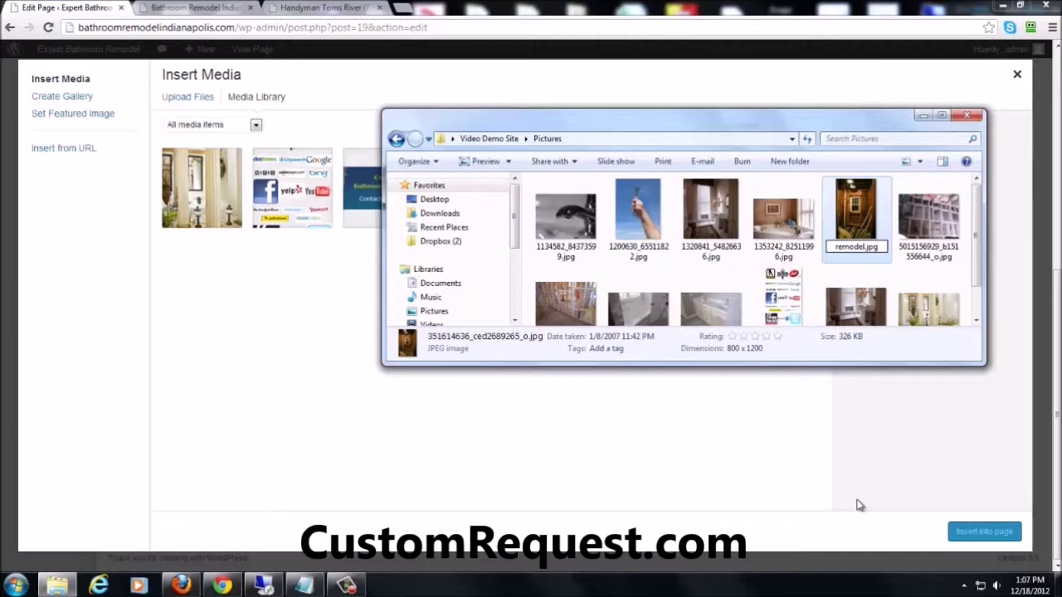
type("bathroom")
type("indianapo")
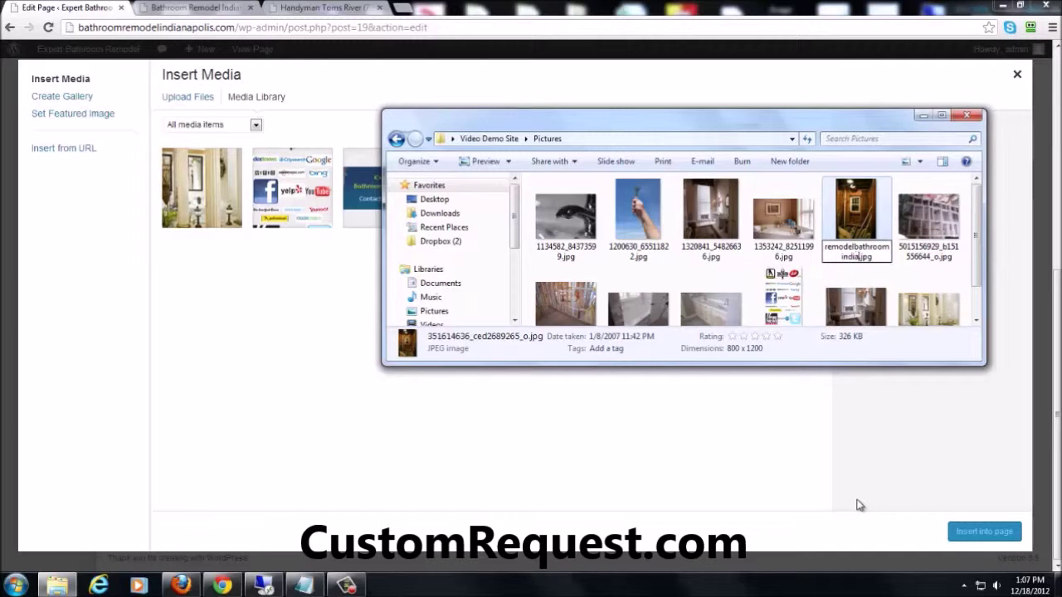
type("lis")
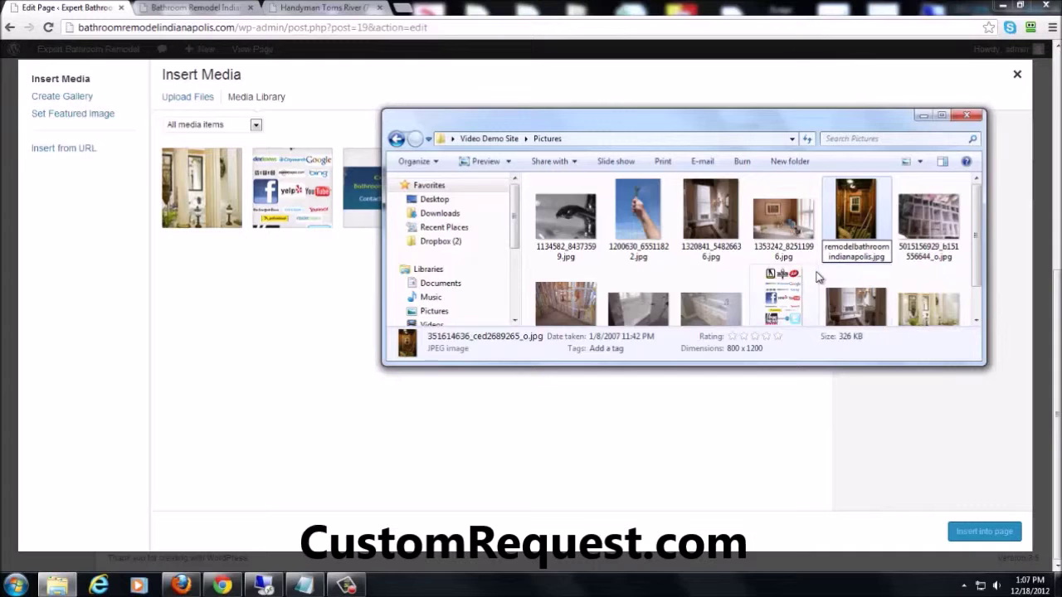
key("Return")
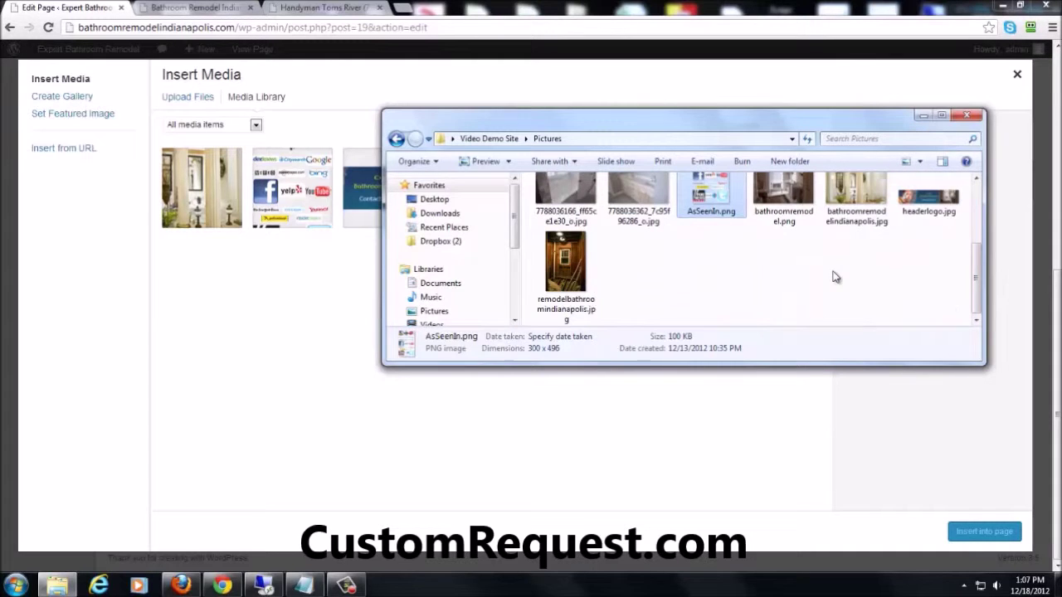
Step: Upload remodelbathroomindianapolis.jpg from the Pictures folder to the media library and space its title as "remodel bathroom indianapolis"
left_click_drag(566, 265, 326, 341)
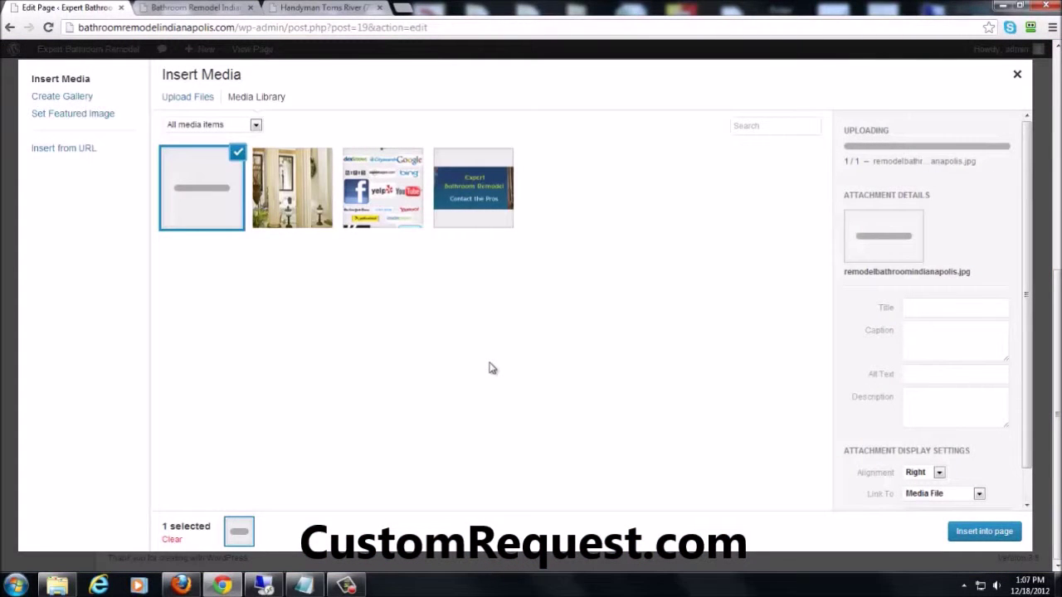
left_click(938, 316)
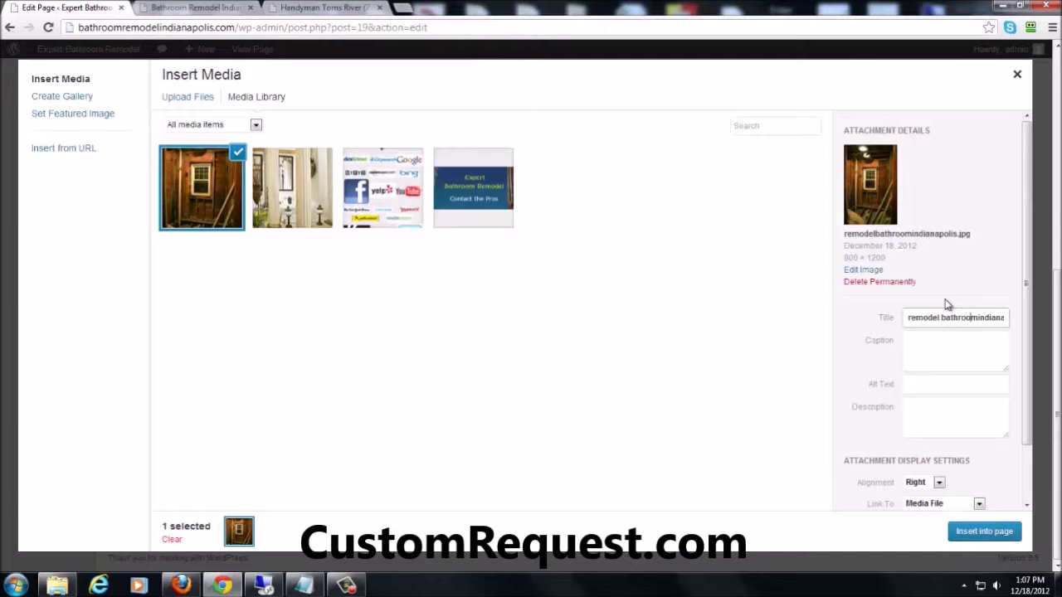
key("Tab")
key("Tab")
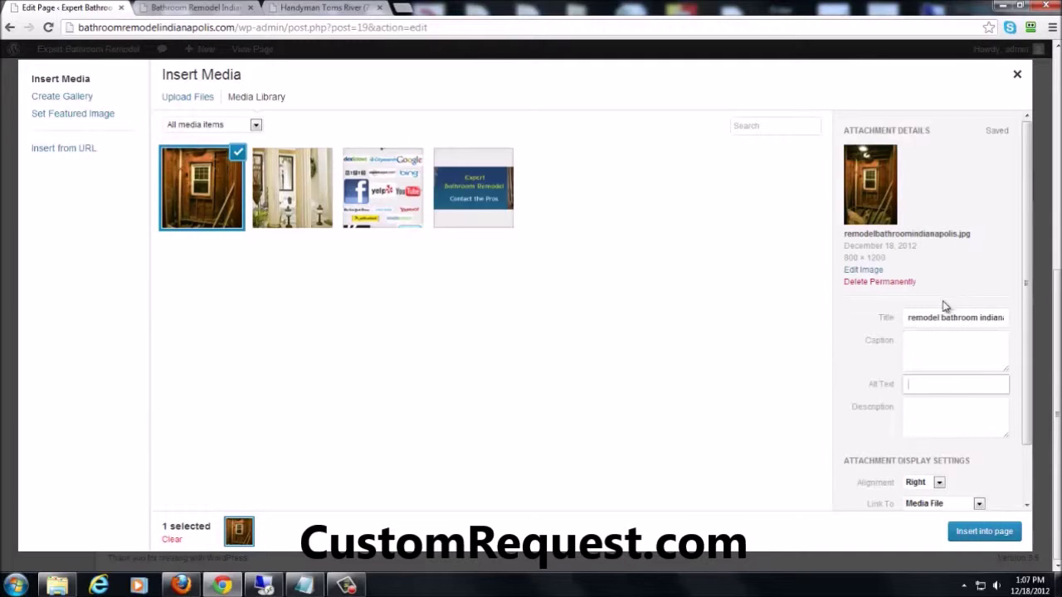
Step: Fill the image's alt text with the business name and address, without the phone number, and insert the image into the page
key("ctrl+v")
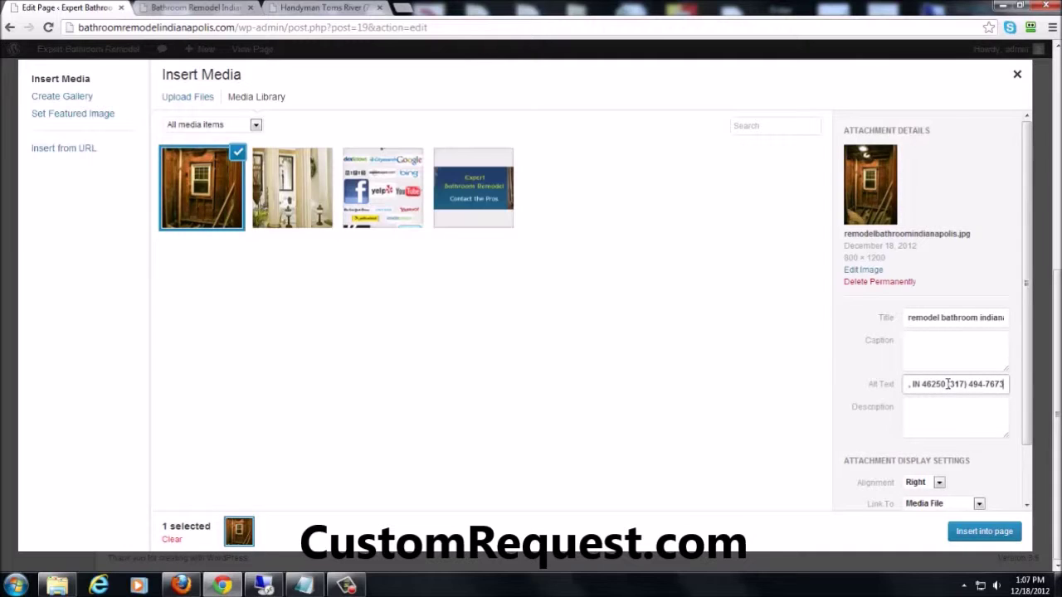
left_click_drag(948, 383, 1042, 388)
key("BackSpace")
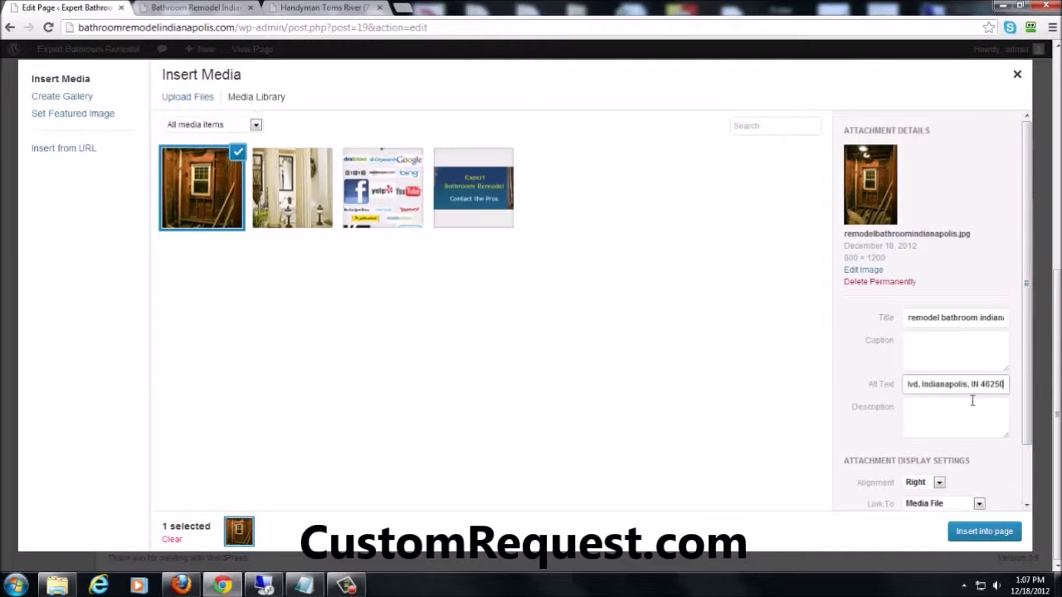
scroll(913, 455, "down", 2)
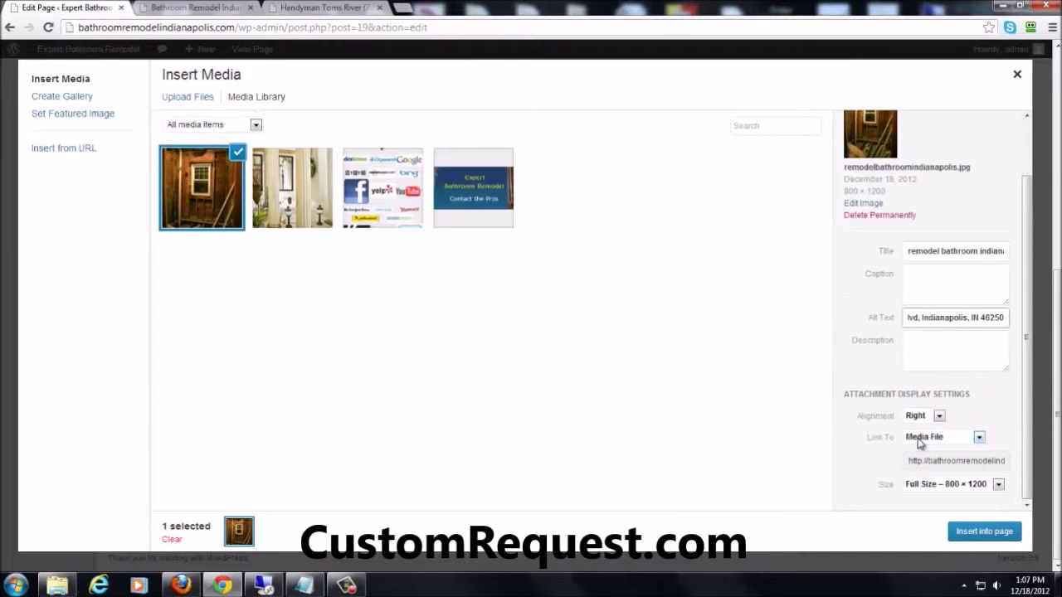
left_click(978, 533)
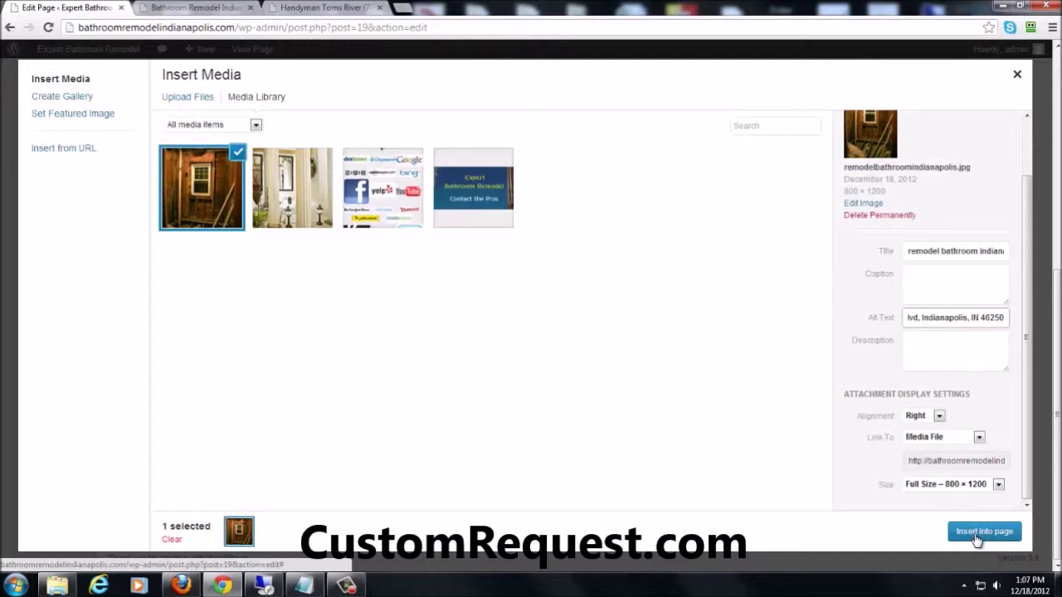
scroll(551, 326, "down", 5)
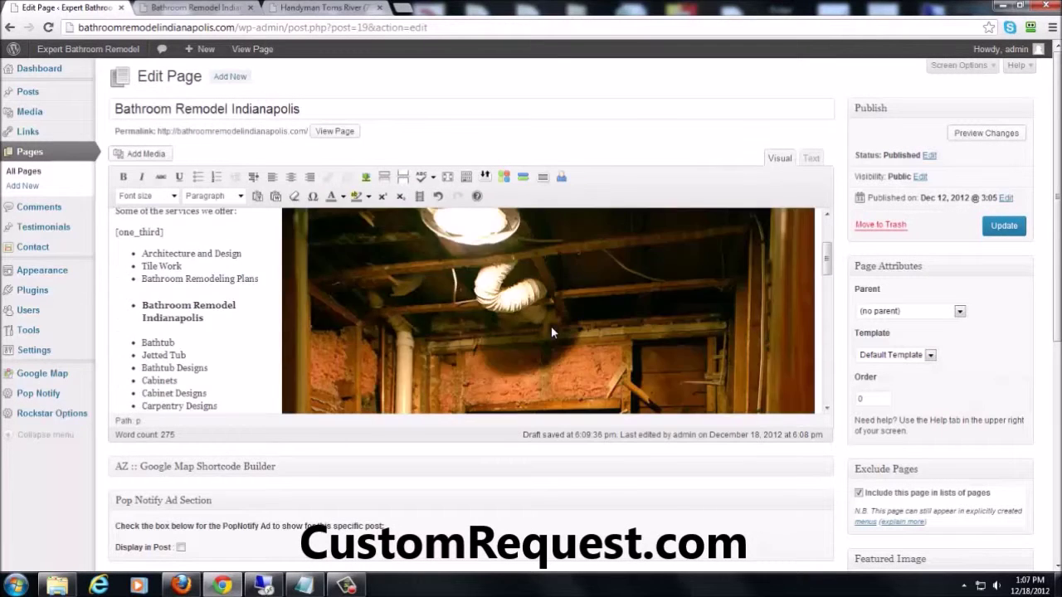
Step: Try to shrink the inserted image directly in the page editor from its lower corner
left_click(556, 311)
scroll(612, 331, "down", 6)
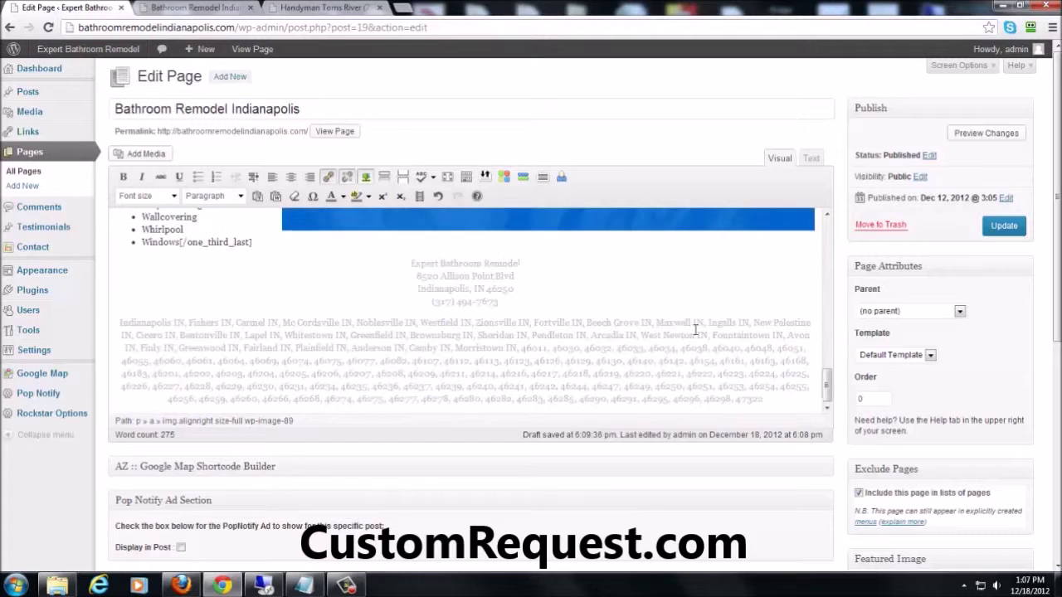
scroll(817, 377, "up", 3)
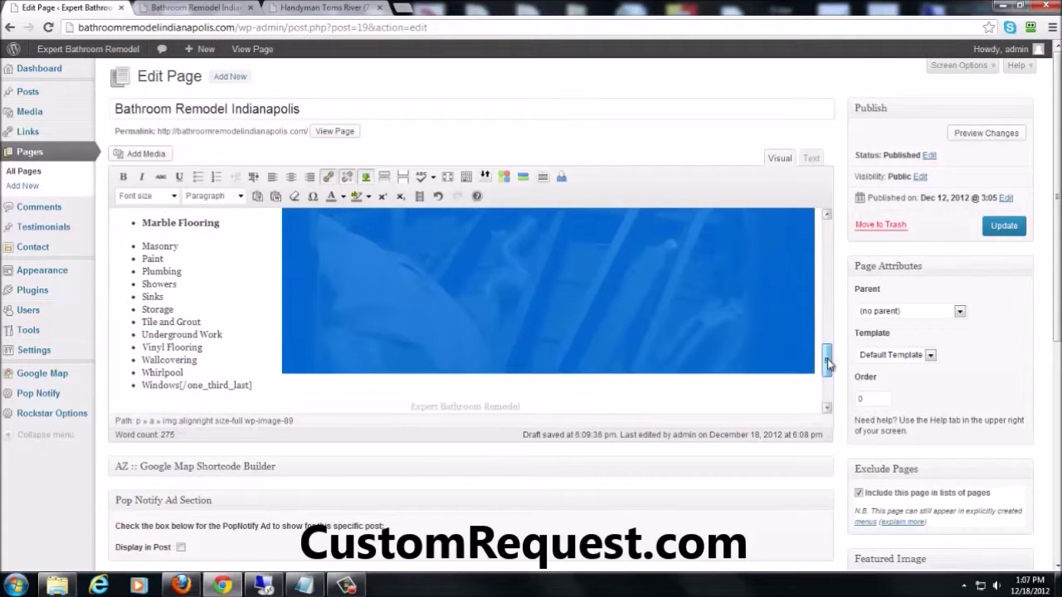
left_click_drag(812, 371, 640, 289)
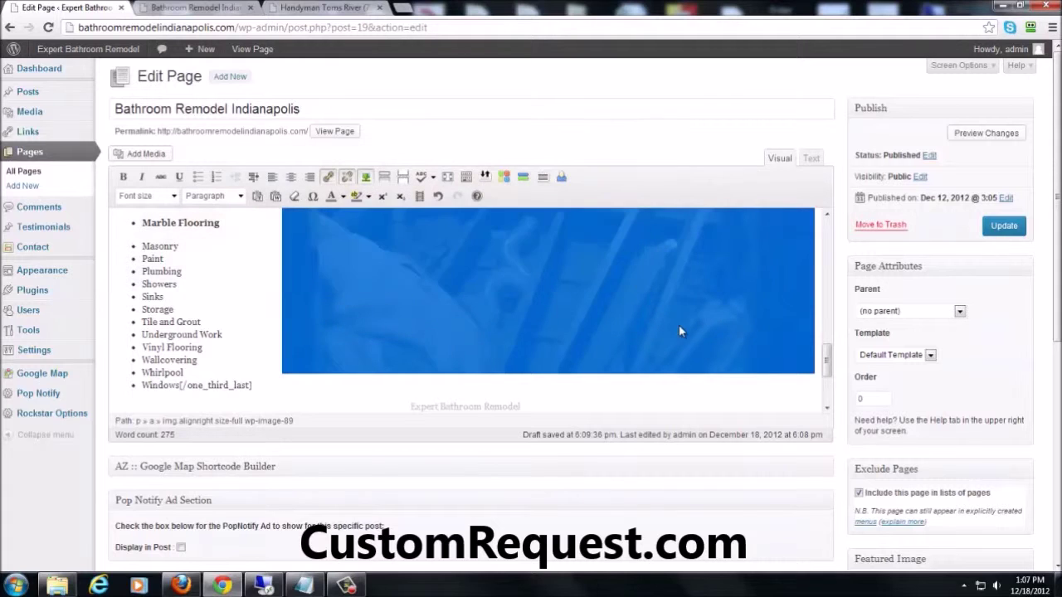
Step: Open the settings of the inserted image beside the services list and remove its link URL
left_click_drag(826, 362, 828, 234)
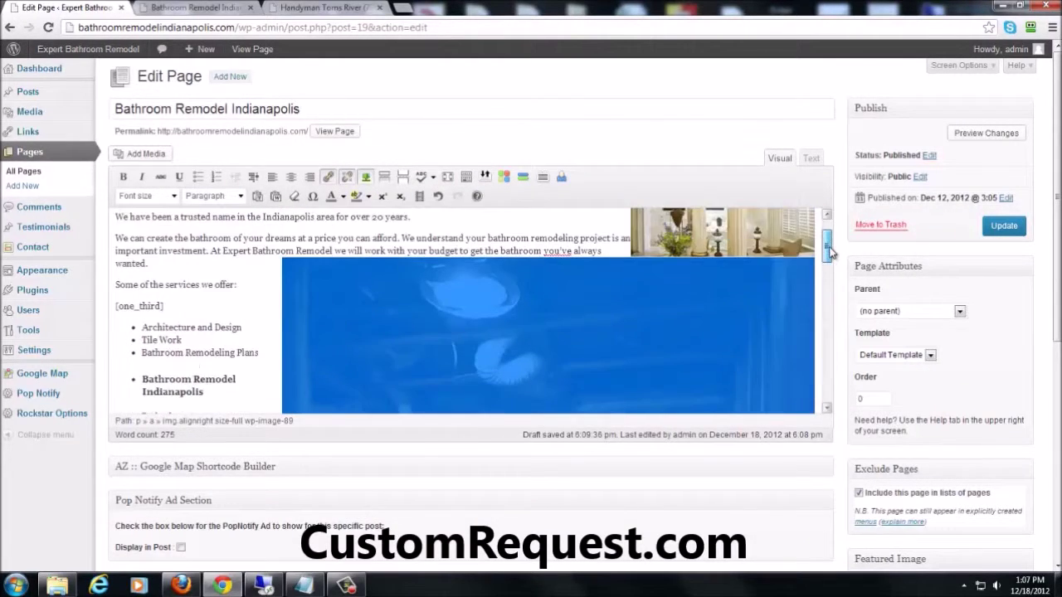
left_click(304, 280)
left_click(304, 279)
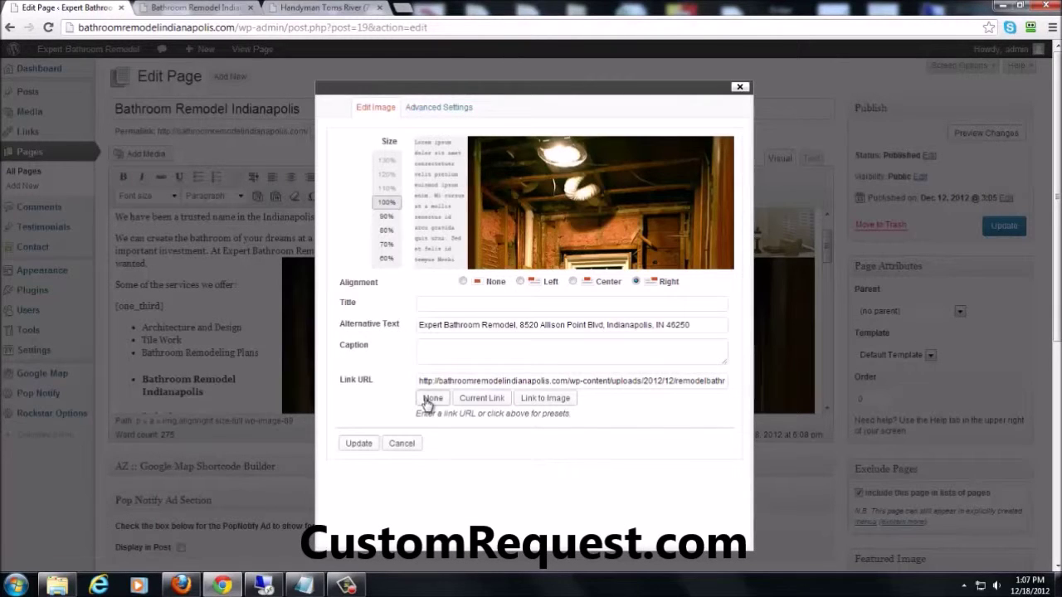
left_click(428, 400)
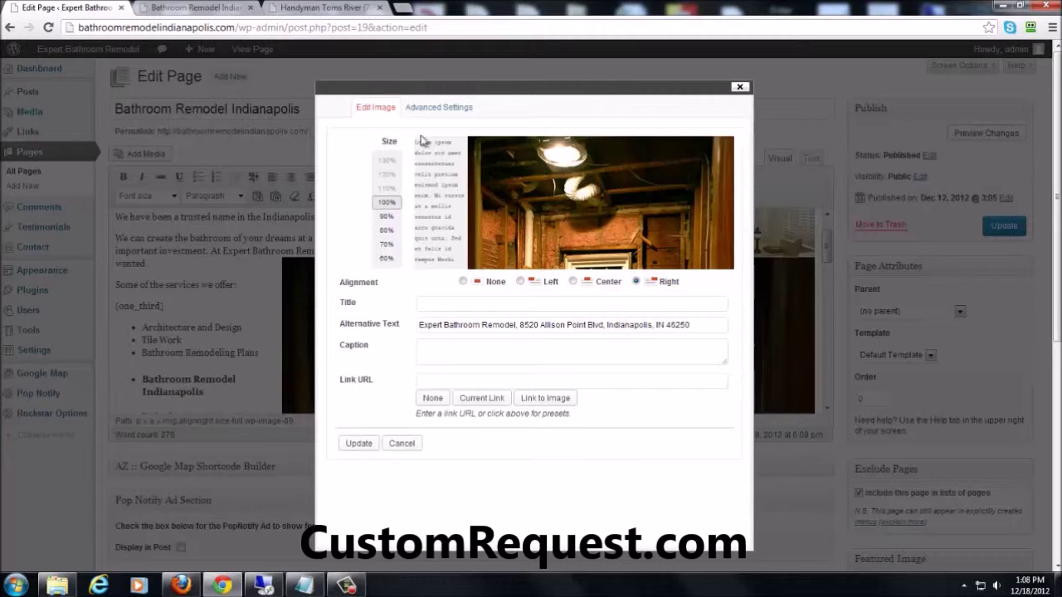
Step: Resize the inserted image to a width of 200 and a height of 300 and apply the settings
left_click(425, 110)
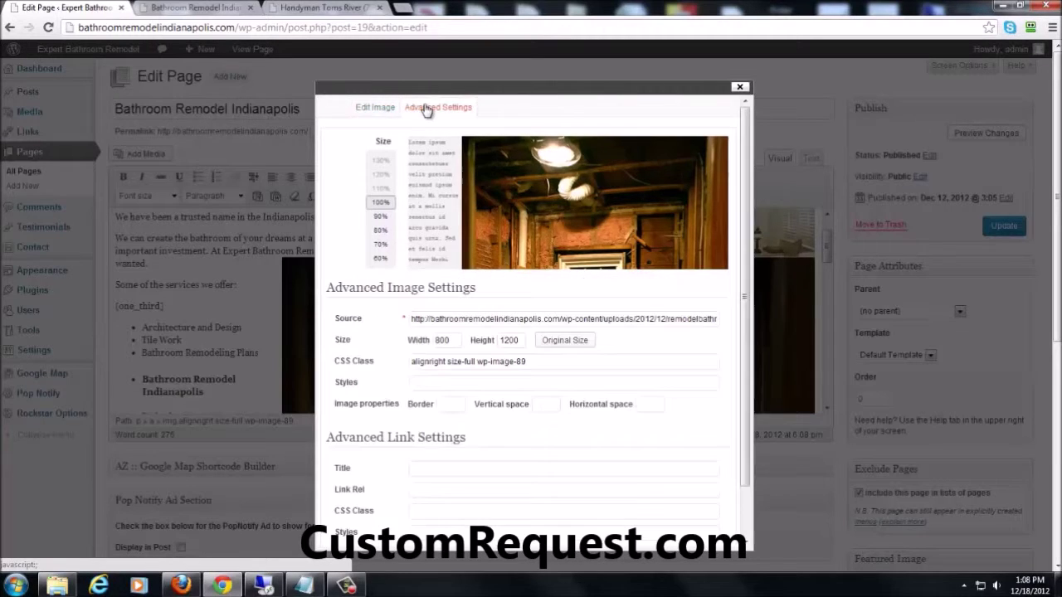
double_click(451, 341)
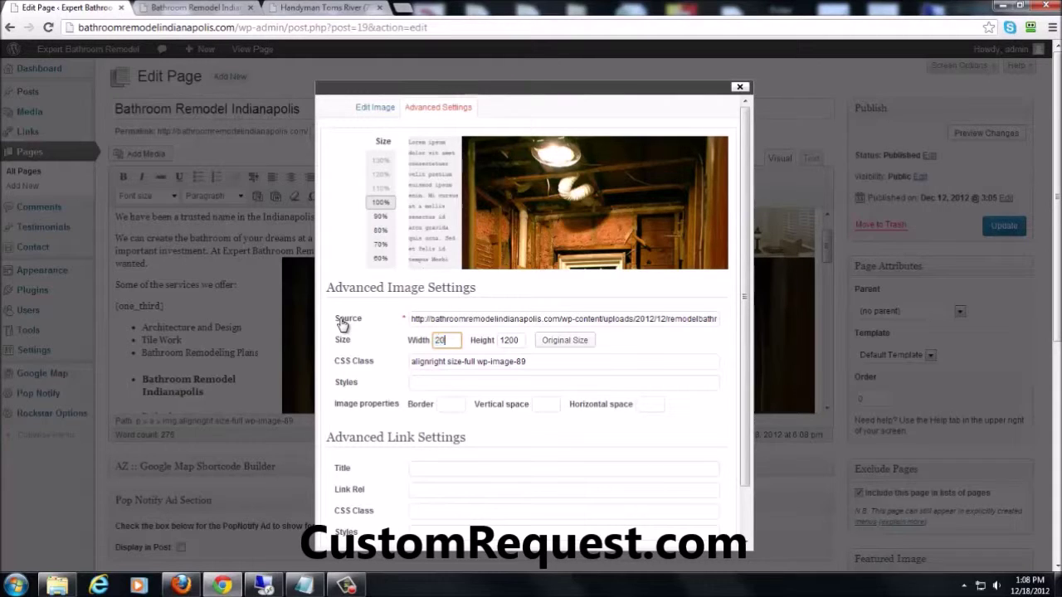
key("Tab")
type("30")
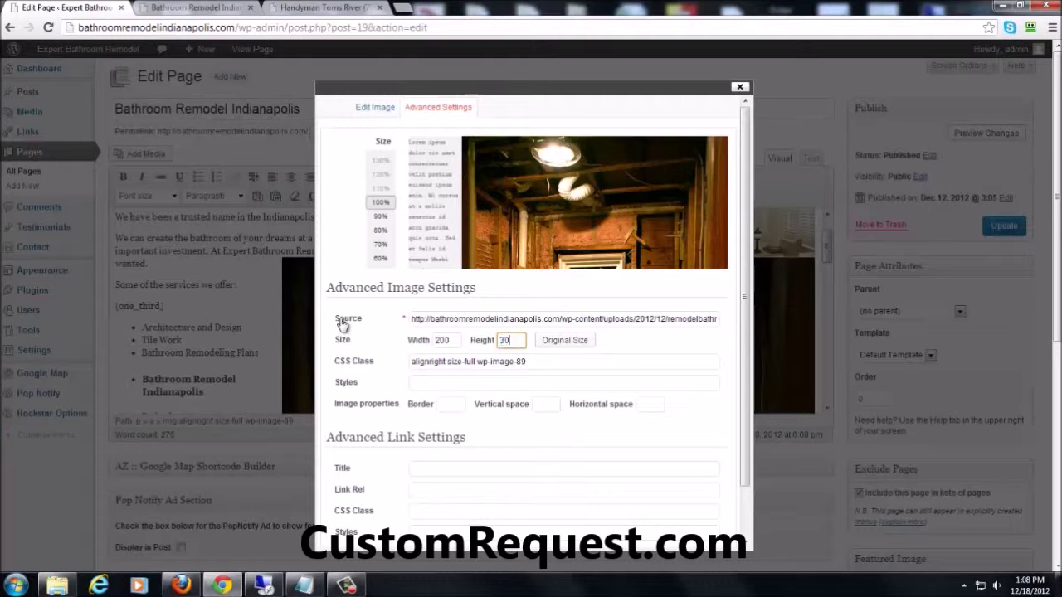
type("0")
scroll(349, 322, "down", 3)
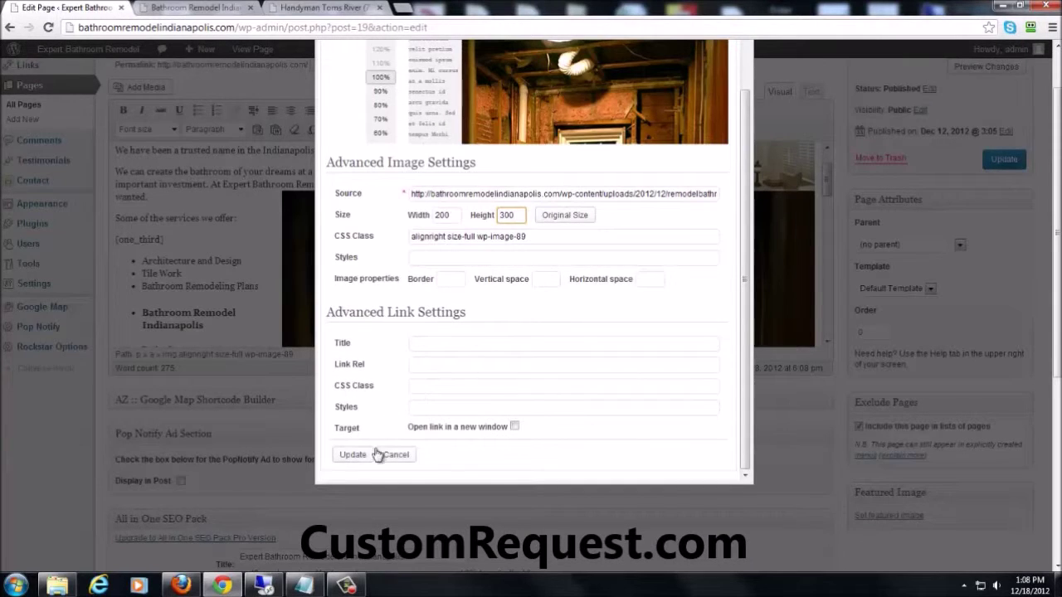
left_click(352, 456)
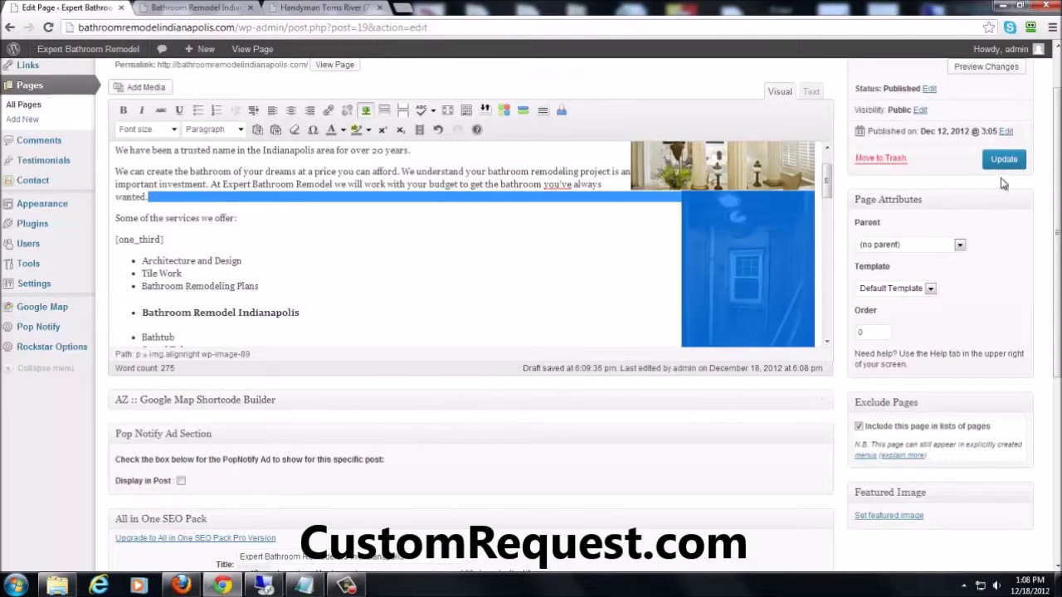
left_click(588, 246)
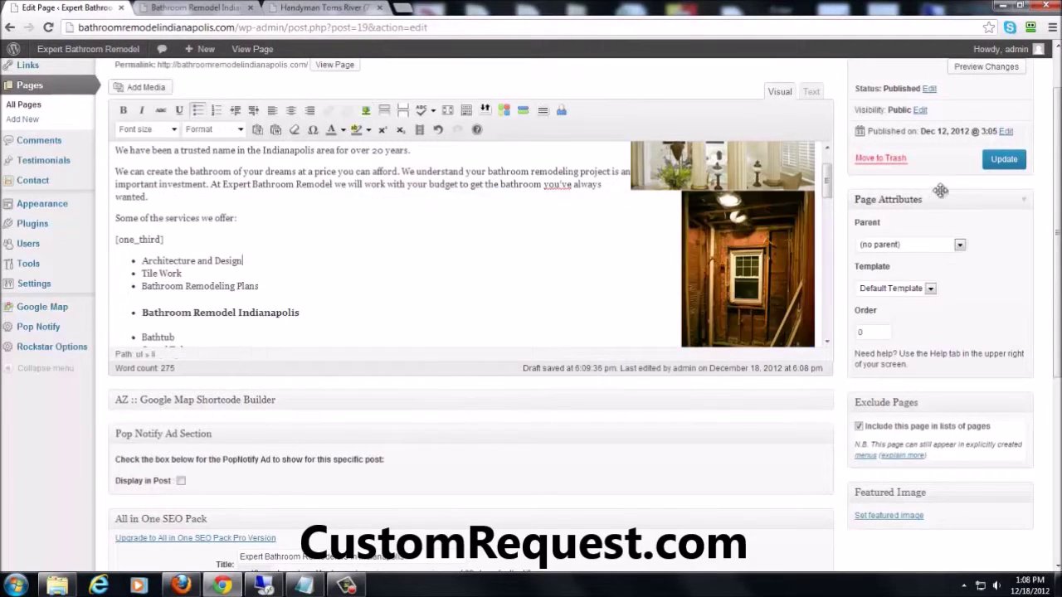
Step: Update the page, reload the live page and check the image's placement around the services list columns
left_click(1004, 162)
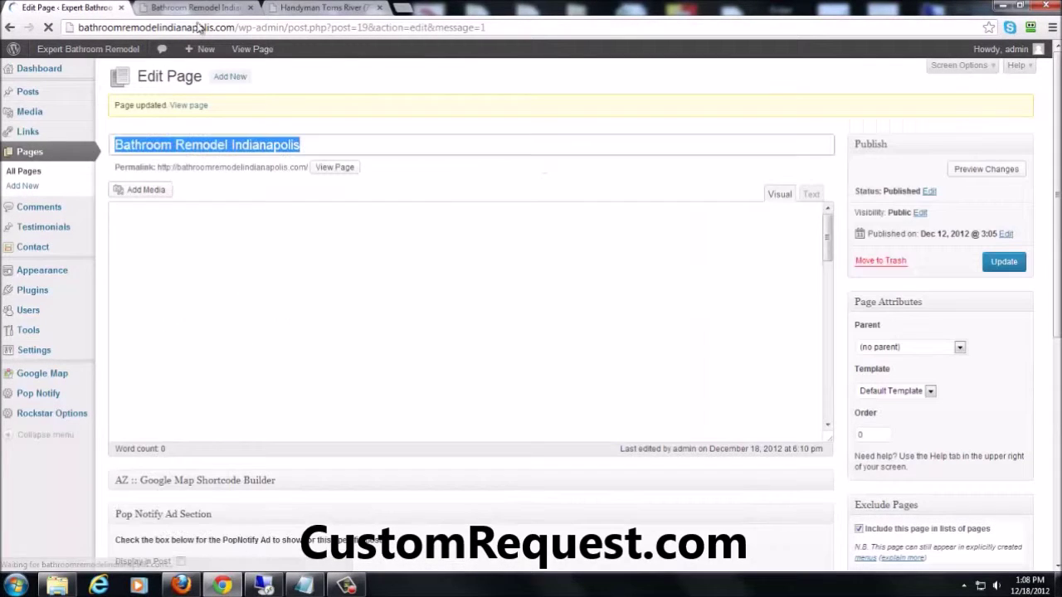
left_click(200, 8)
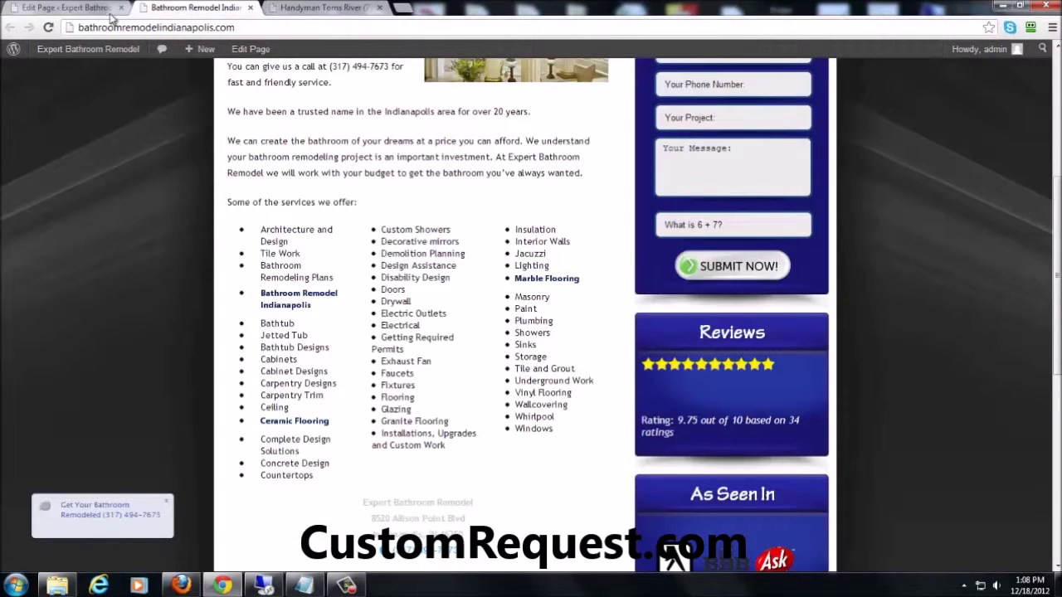
left_click(48, 28)
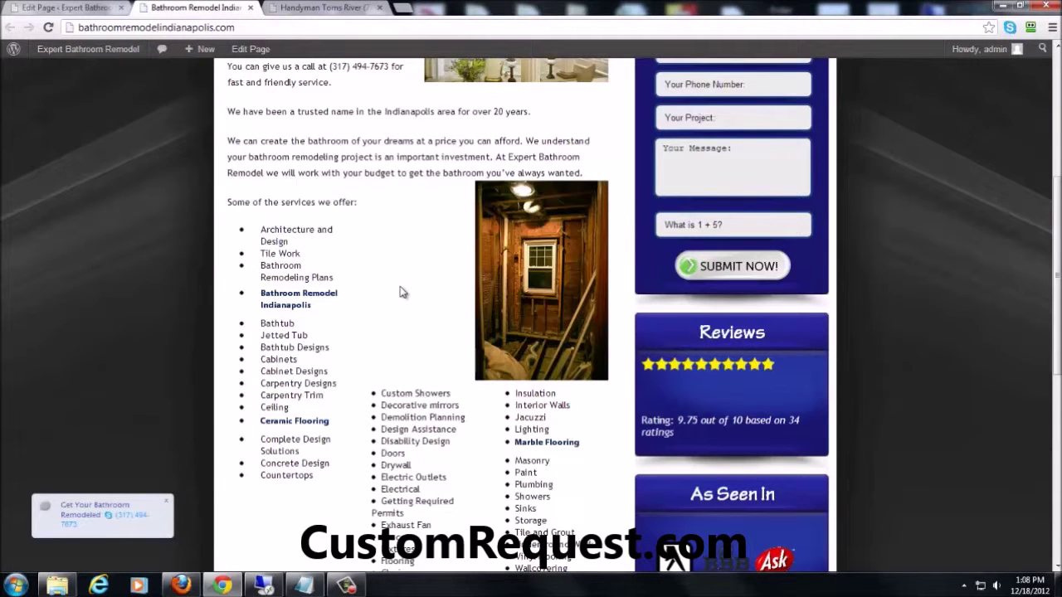
scroll(402, 286, "down", 3)
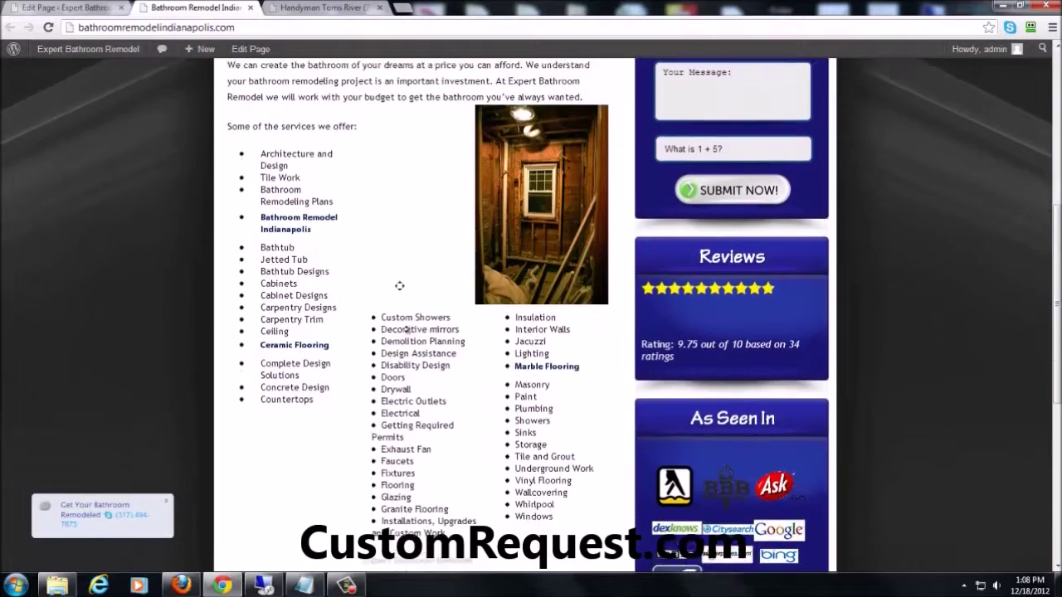
scroll(407, 326, "down", 2)
scroll(406, 319, "up", 5)
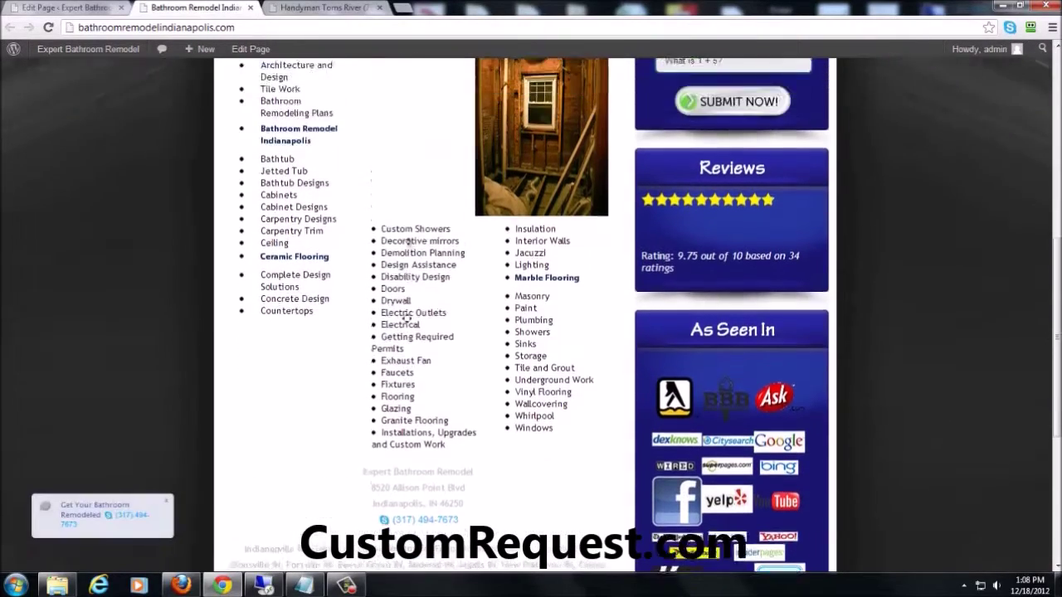
scroll(407, 319, "up", 1)
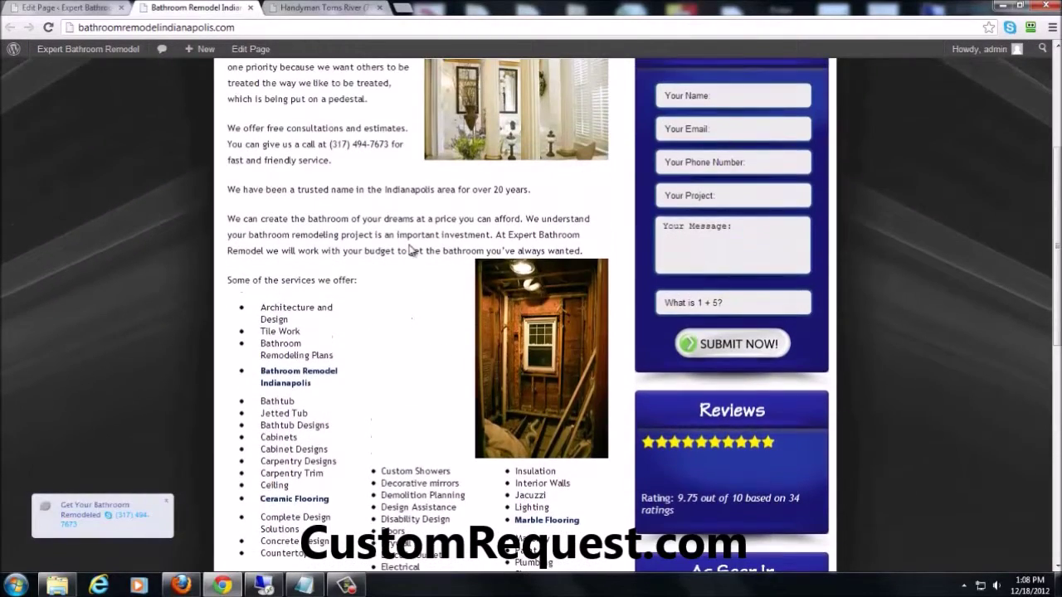
Step: Compare the services list and image position in the page editor with the column layout on the live page
left_click(91, 7)
scroll(554, 307, "down", 5)
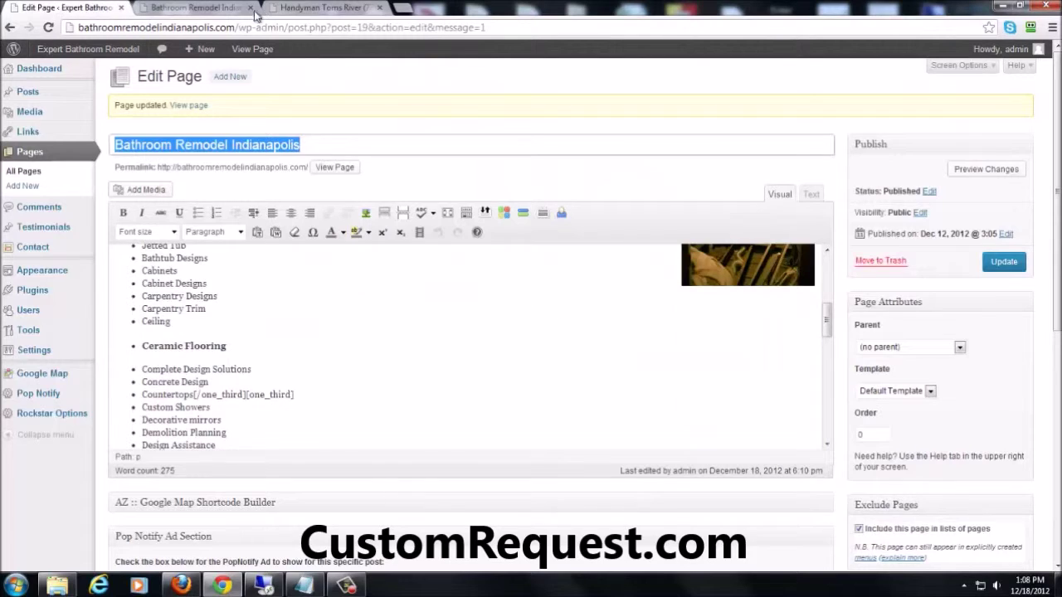
left_click(225, 10)
scroll(432, 312, "down", 1)
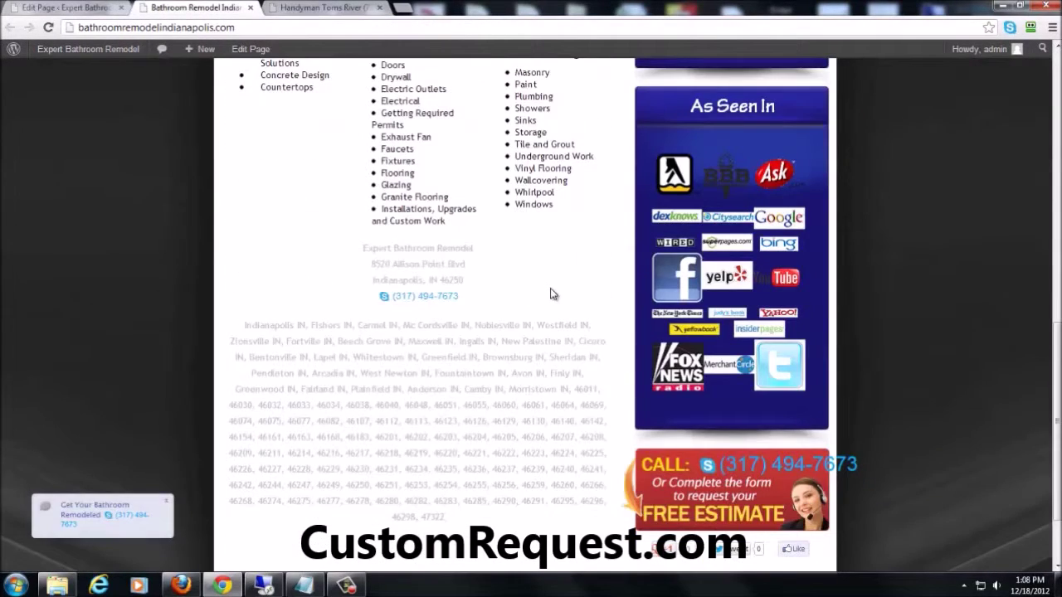
scroll(552, 290, "up", 3)
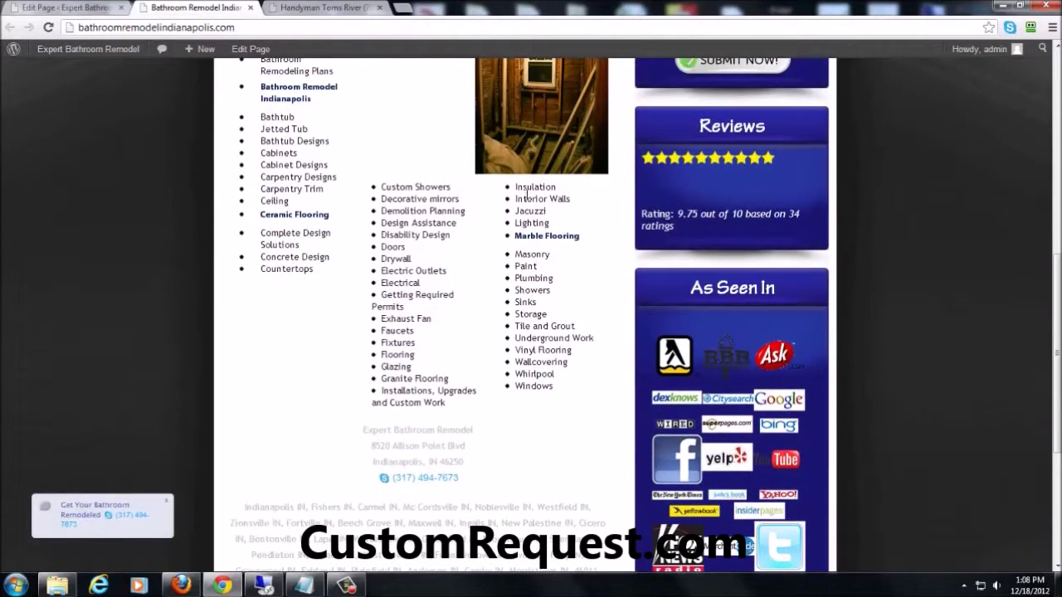
Step: Move the image down in the page editor to the end of the Countertops item, after the column shortcodes
left_click(92, 8)
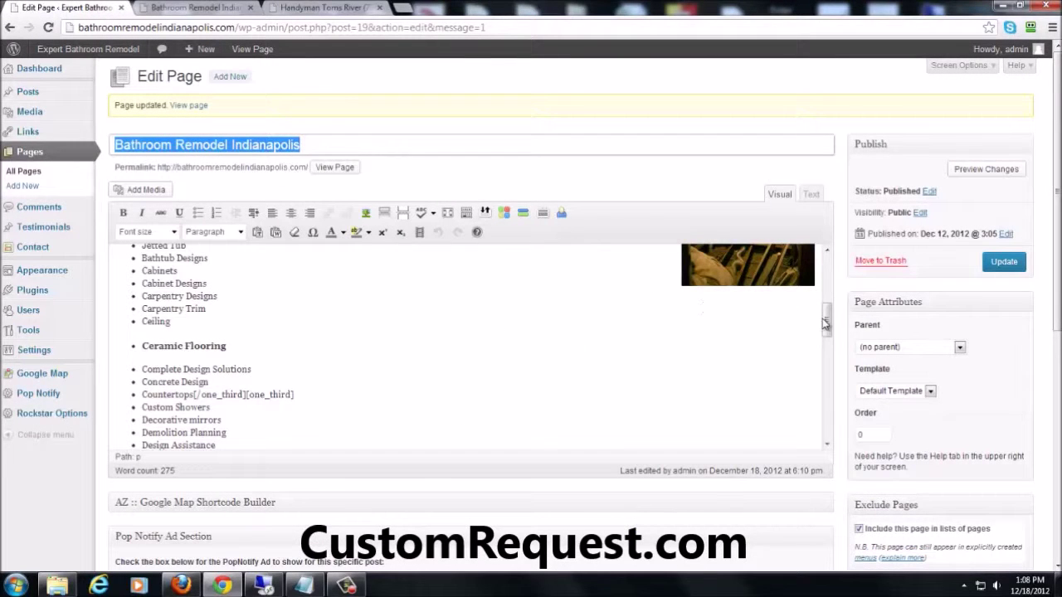
mouse_move(827, 323)
left_mouse_down()
mouse_move(830, 408)
mouse_move(845, 318)
left_mouse_up()
left_click_drag(751, 349, 547, 437)
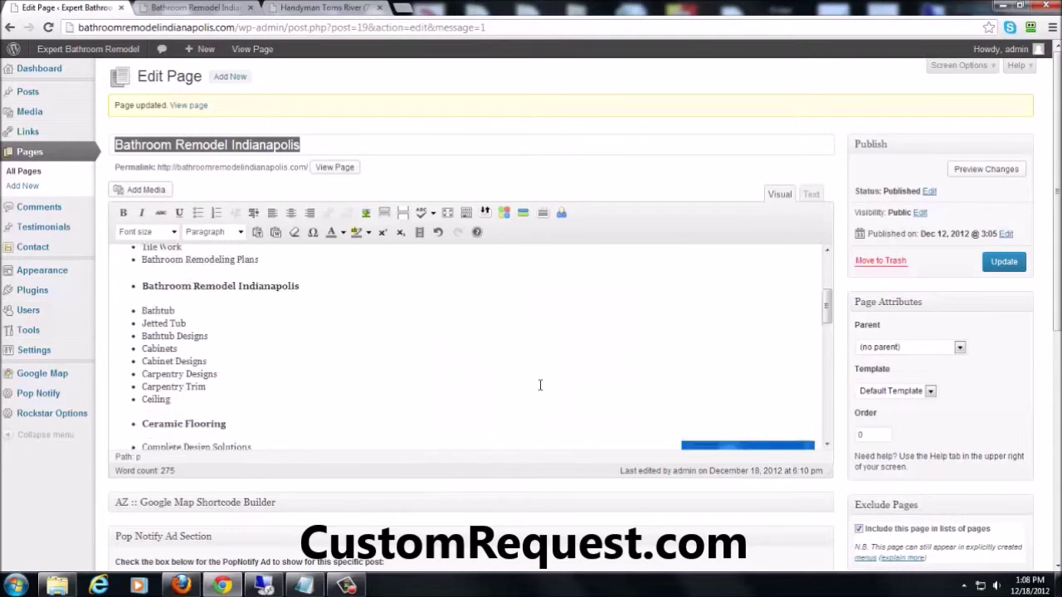
scroll(540, 385, "down", 2)
scroll(555, 371, "down", 3)
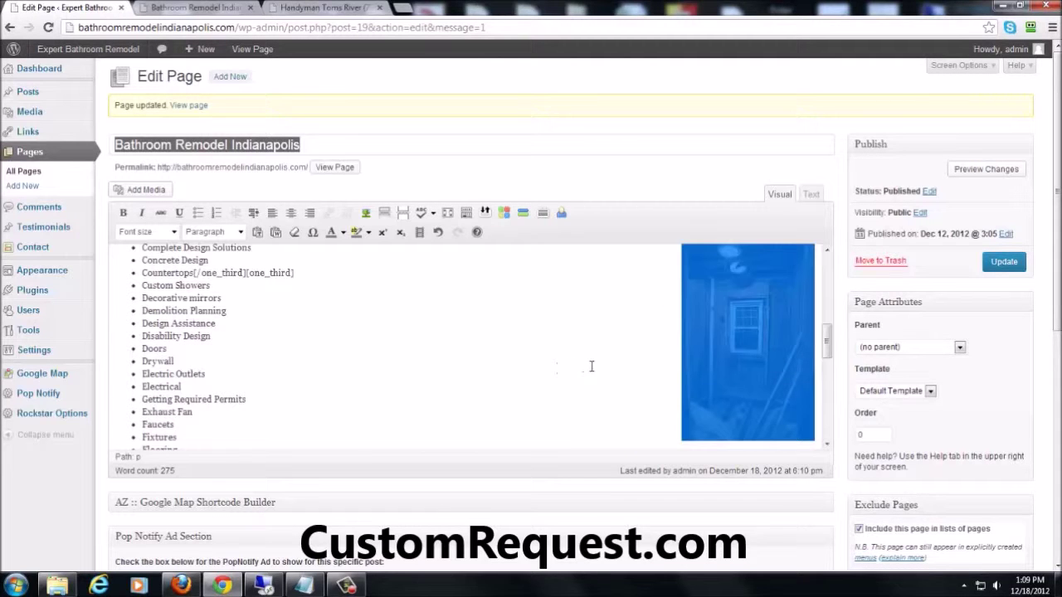
left_click_drag(717, 380, 354, 275)
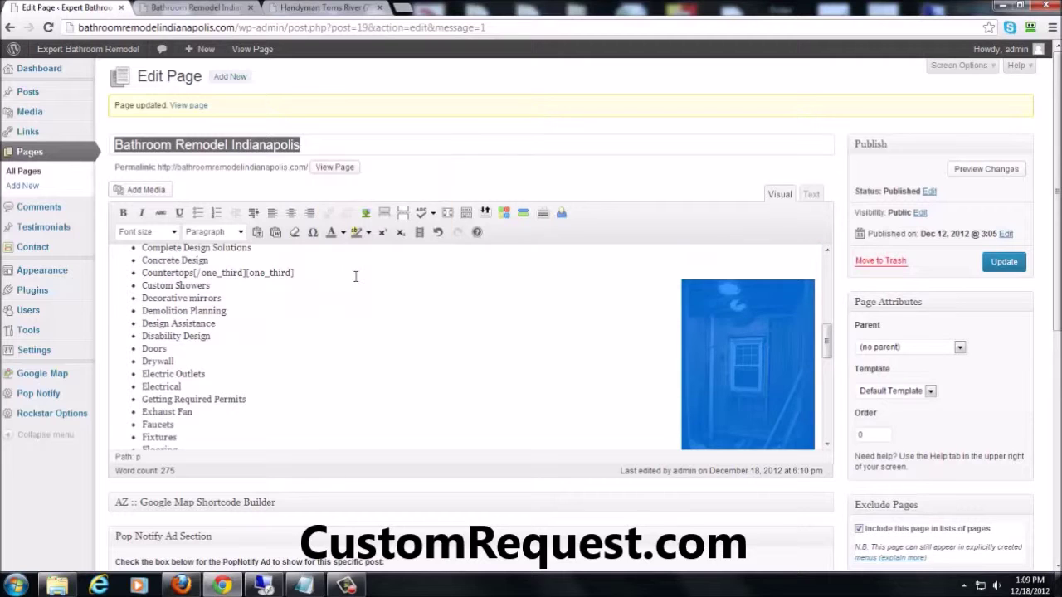
Step: Update the page, reload the live page and check the image's placement in the middle services column
left_click(991, 267)
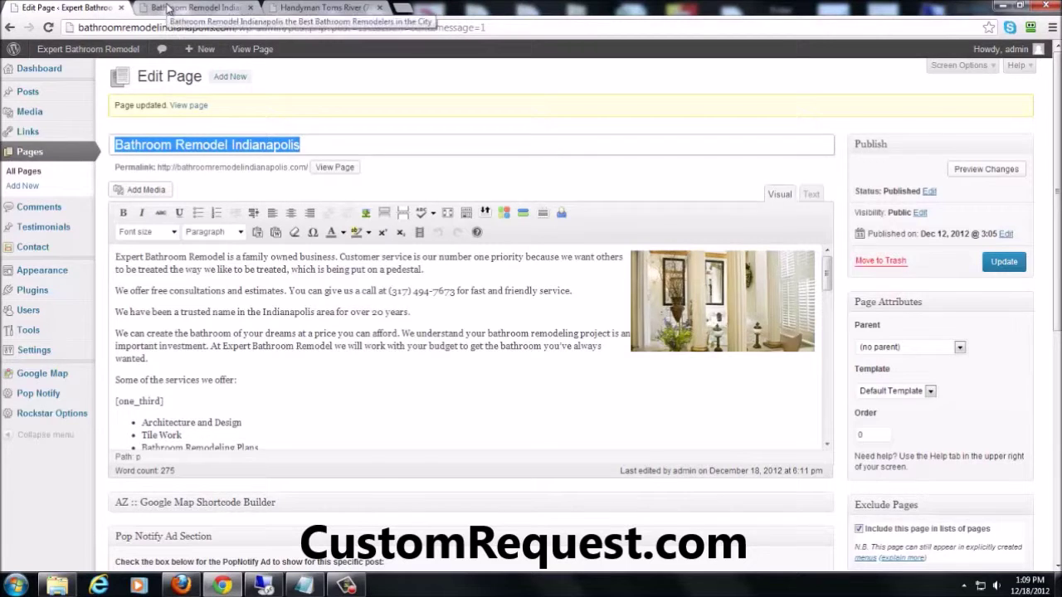
left_click(168, 8)
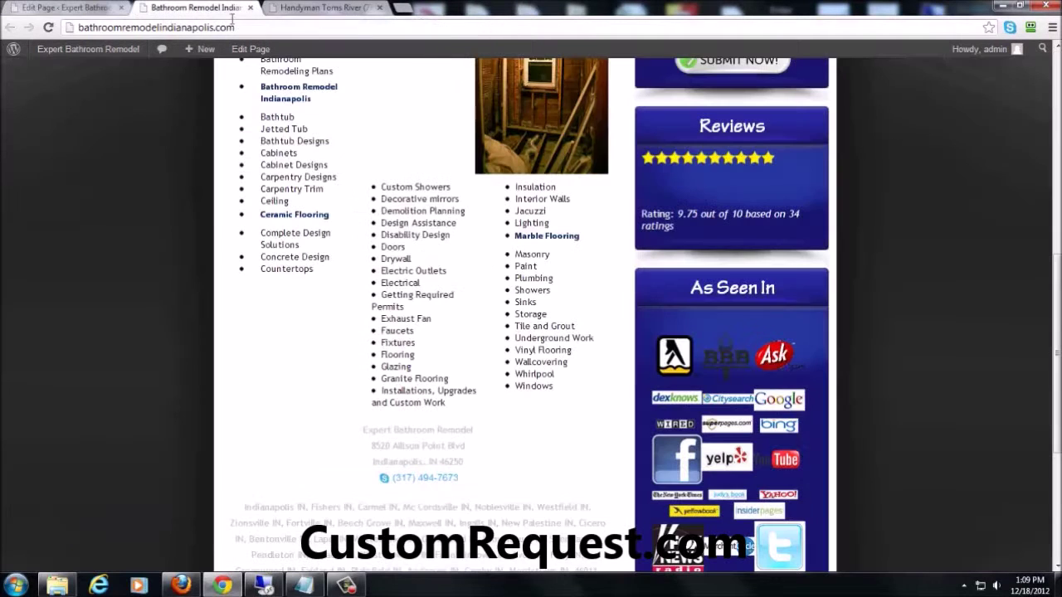
left_click(48, 28)
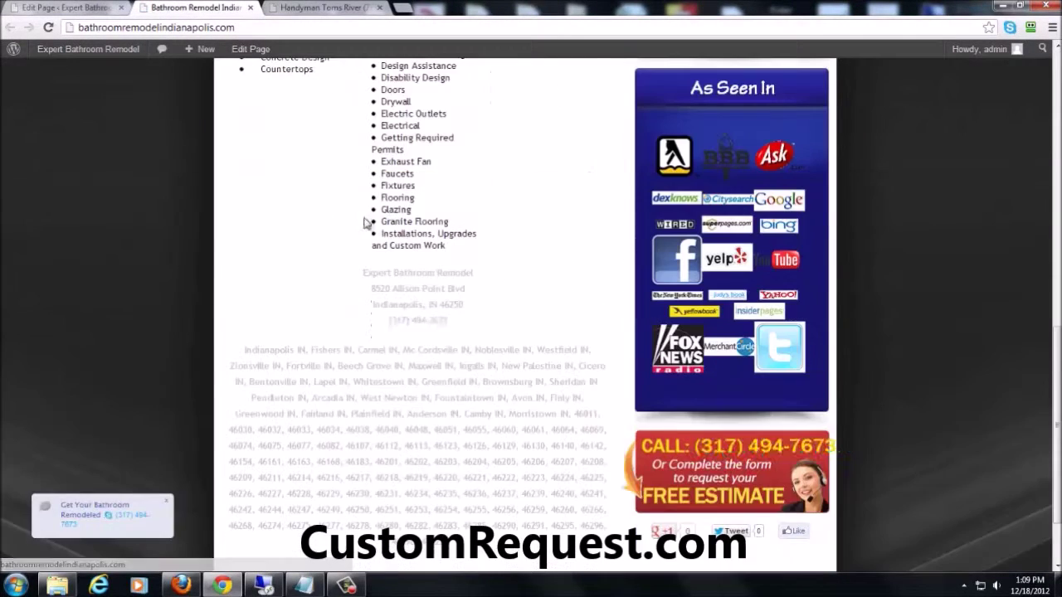
scroll(498, 197, "up", 4)
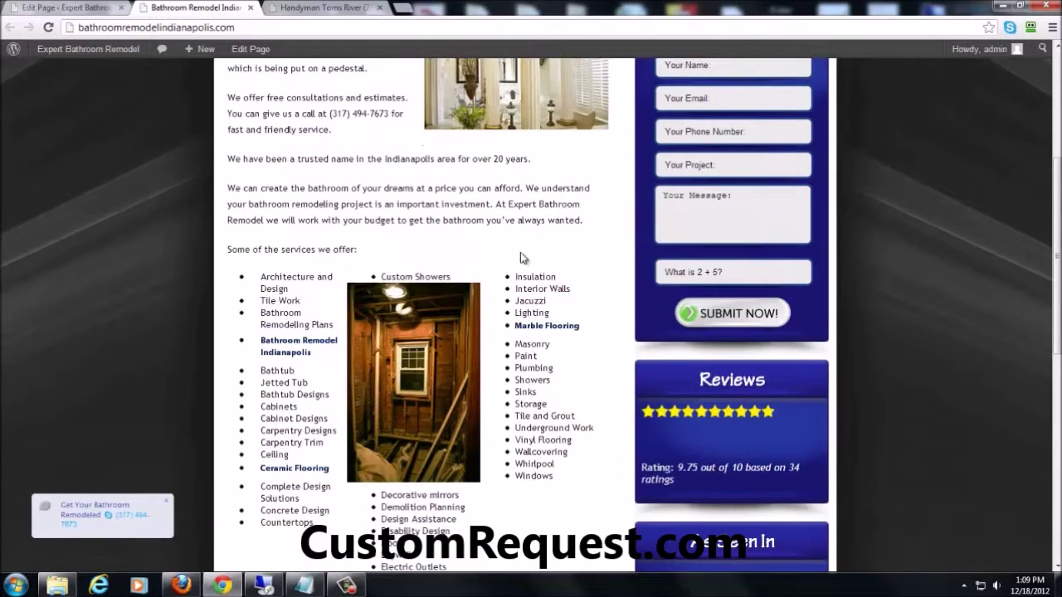
Step: Move the image further down in the page editor, into the third column's services list at the Storage item
left_click(55, 10)
scroll(355, 262, "down", 10)
scroll(359, 263, "down", 3)
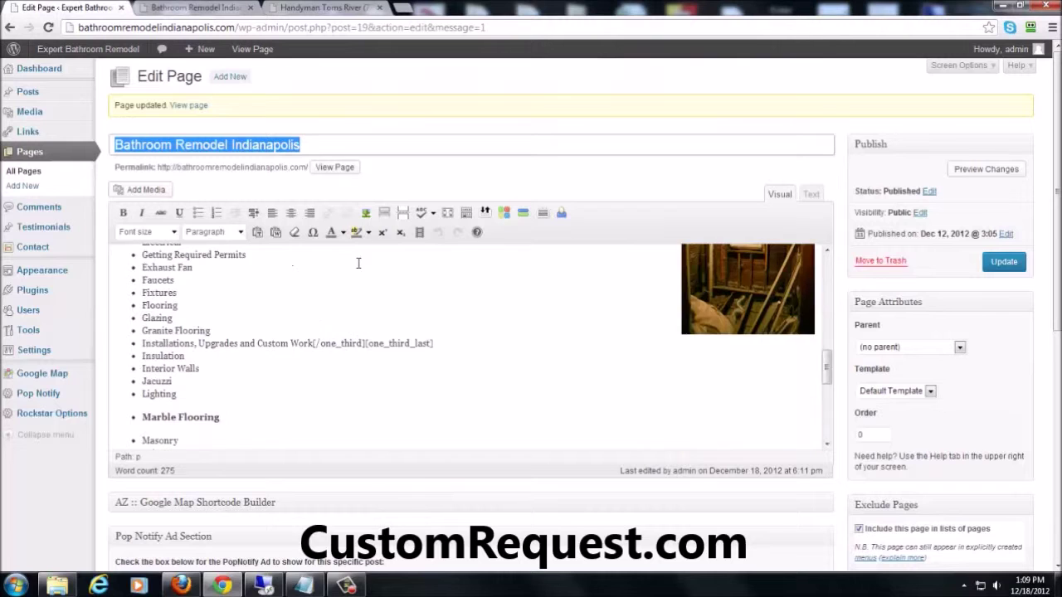
scroll(385, 268, "down", 2)
left_click_drag(722, 264, 458, 427)
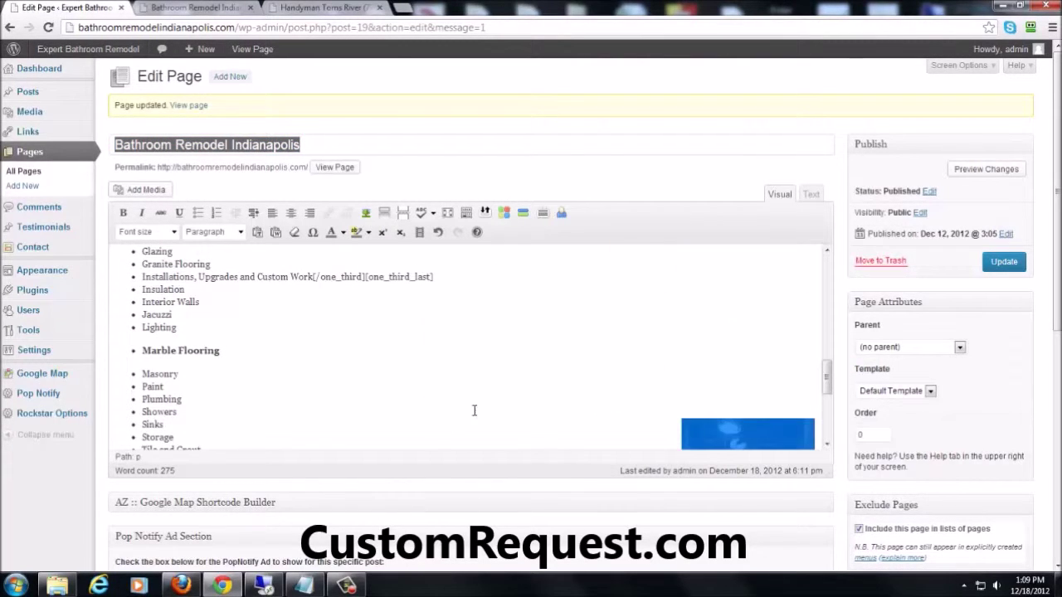
Step: Save the page with the moved image, reload the live page and inspect the third services column down to the footer text
left_click(1004, 261)
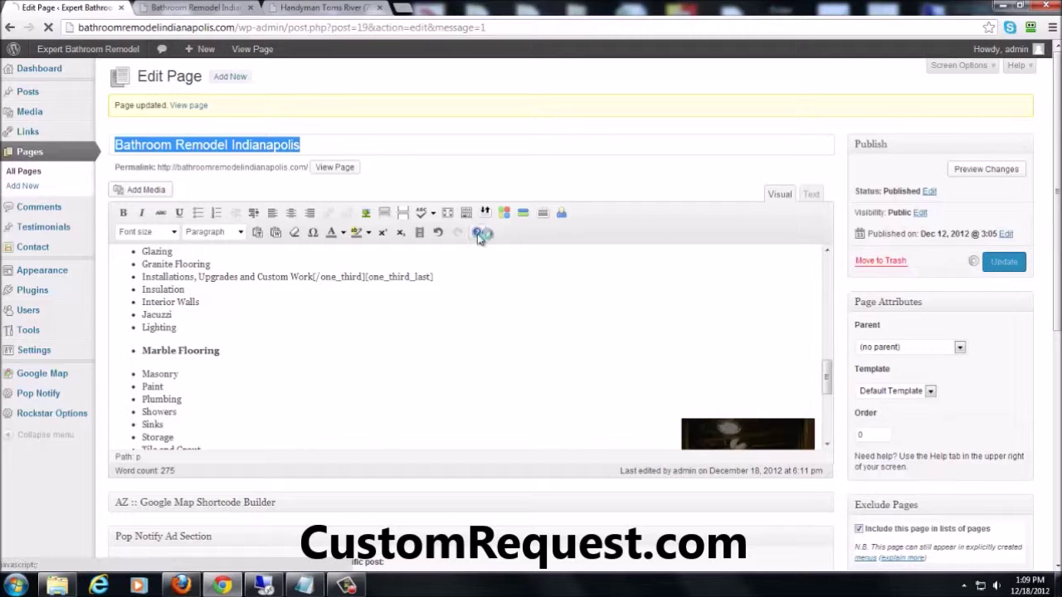
left_click(172, 10)
left_click(47, 27)
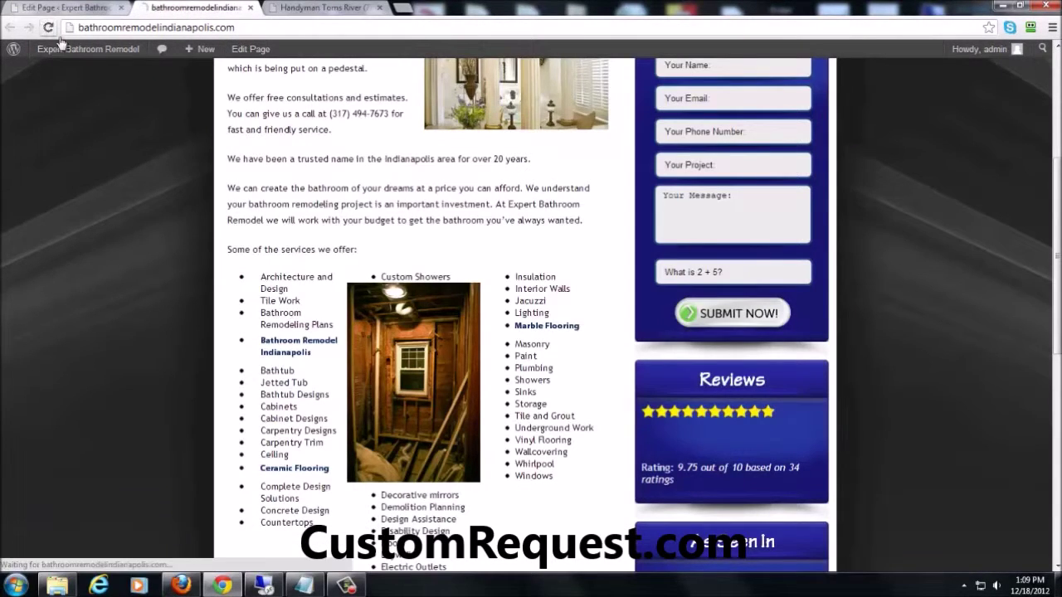
scroll(417, 286, "down", 4)
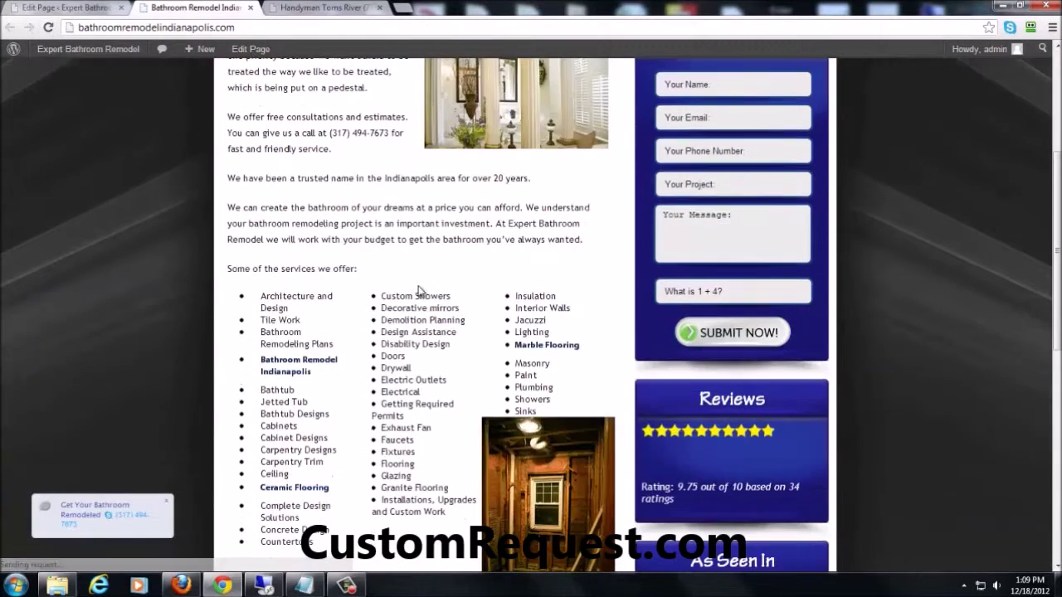
scroll(419, 290, "down", 4)
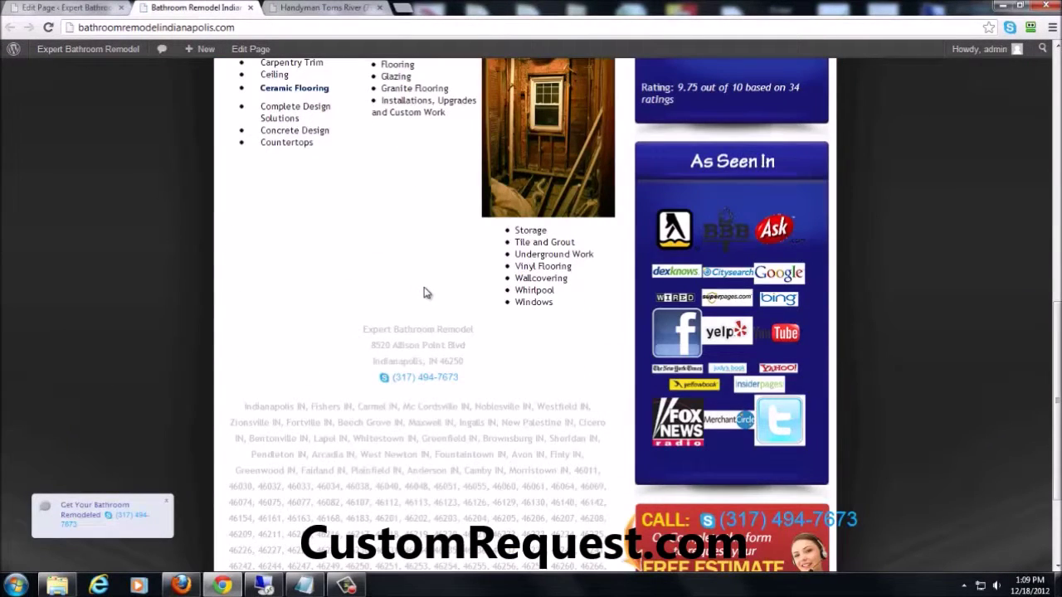
Step: Move the image in the page editor to the end of the Windows item, after the closing one_third_last shortcode
left_click(71, 8)
scroll(570, 304, "down", 10)
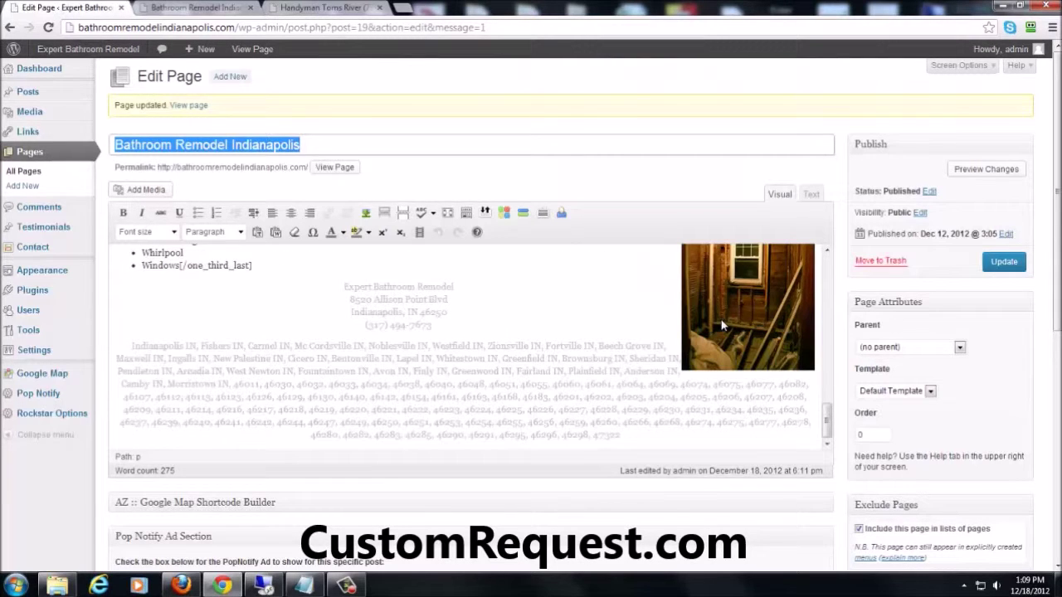
left_click_drag(724, 318, 294, 267)
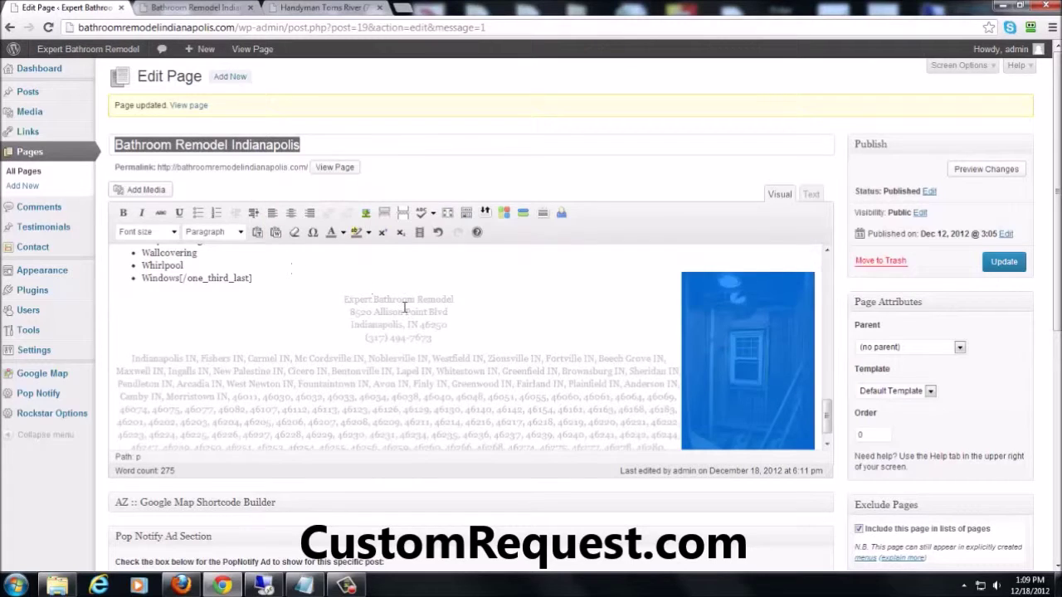
Step: Update the page, reload the live page and check the image's placement below the services columns beside the address text
left_click(1004, 263)
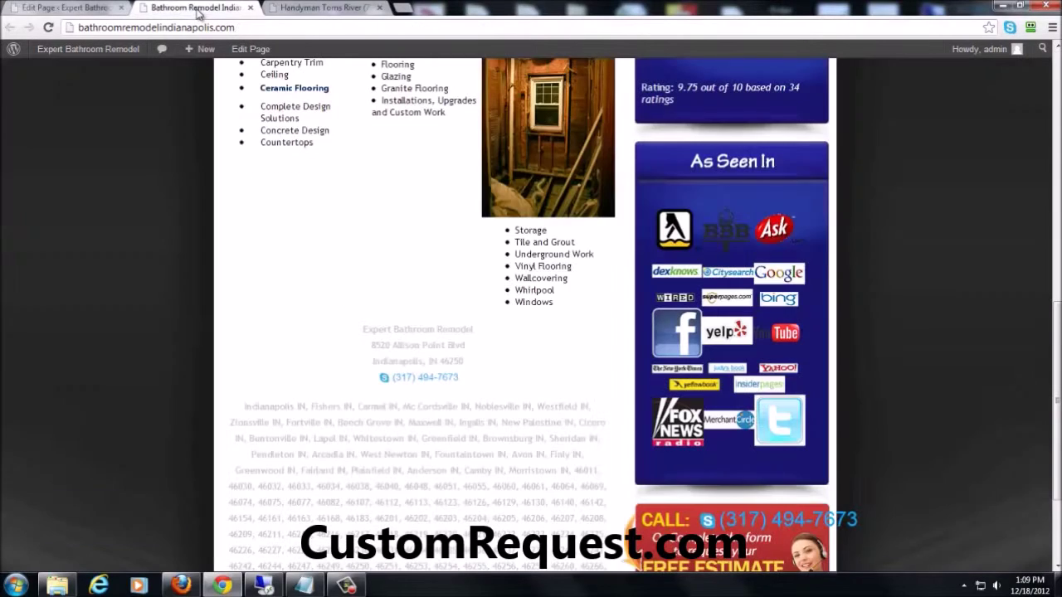
left_click(196, 11)
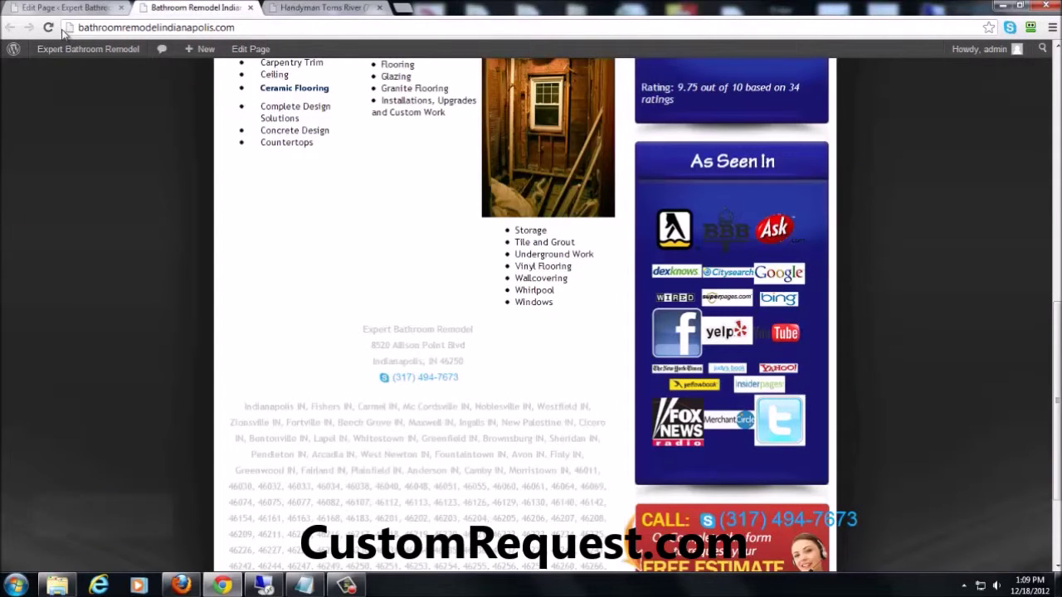
left_click(49, 28)
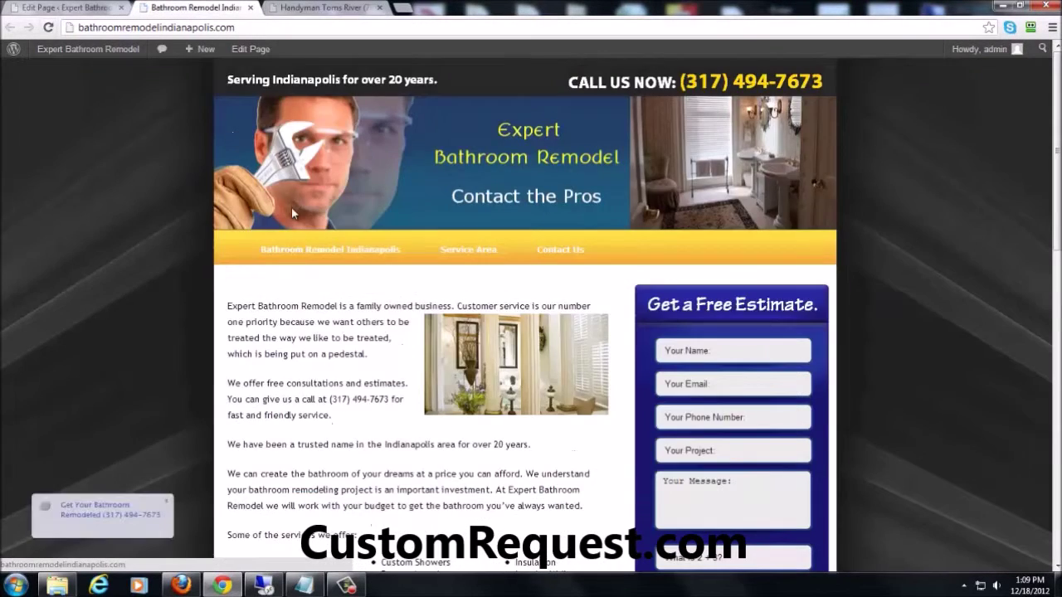
scroll(316, 207, "up", 2)
scroll(394, 294, "up", 2)
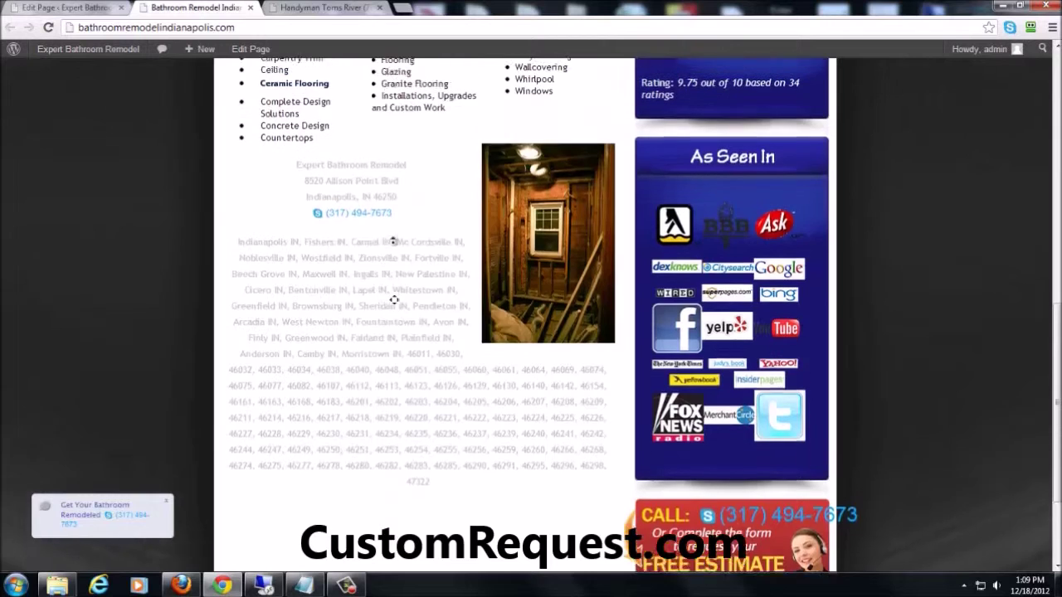
Step: Delete the unfinished bathroom image from the page editor and add an empty paragraph after the Windows list item
left_click(66, 7)
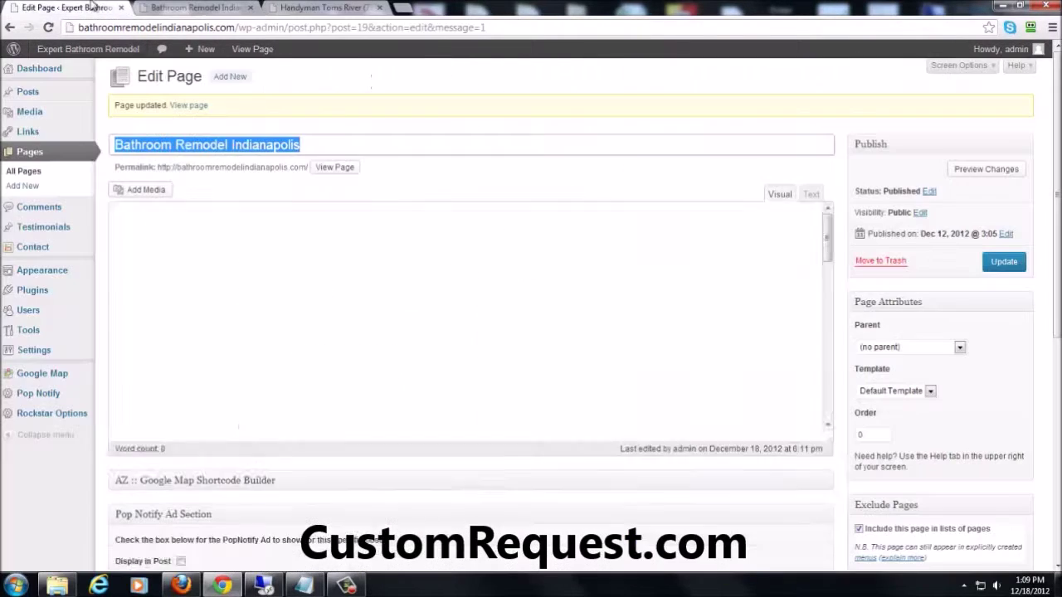
scroll(547, 352, "down", 5)
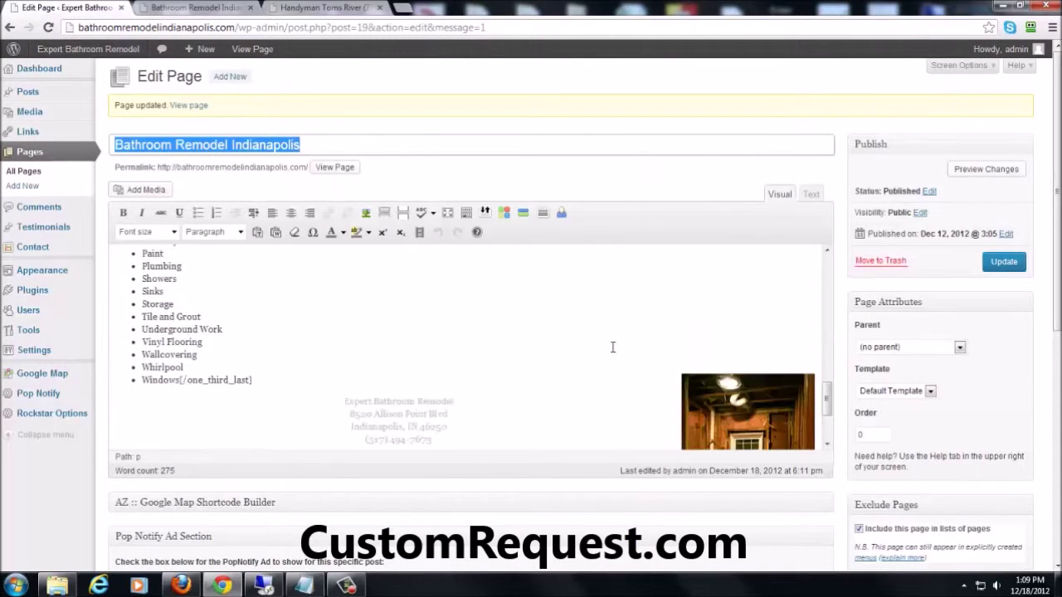
scroll(614, 347, "down", 2)
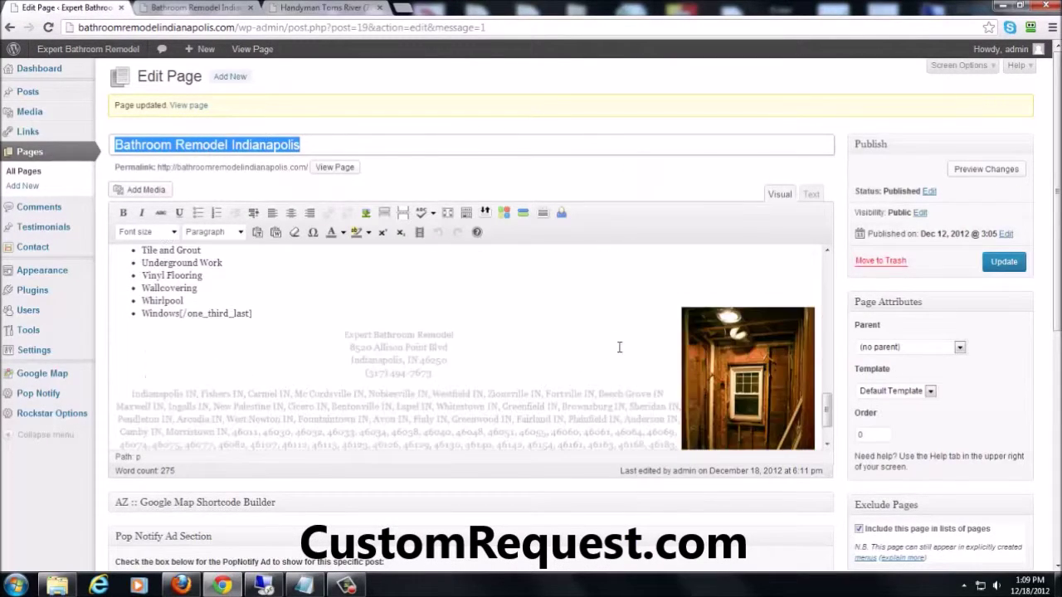
left_click(763, 384)
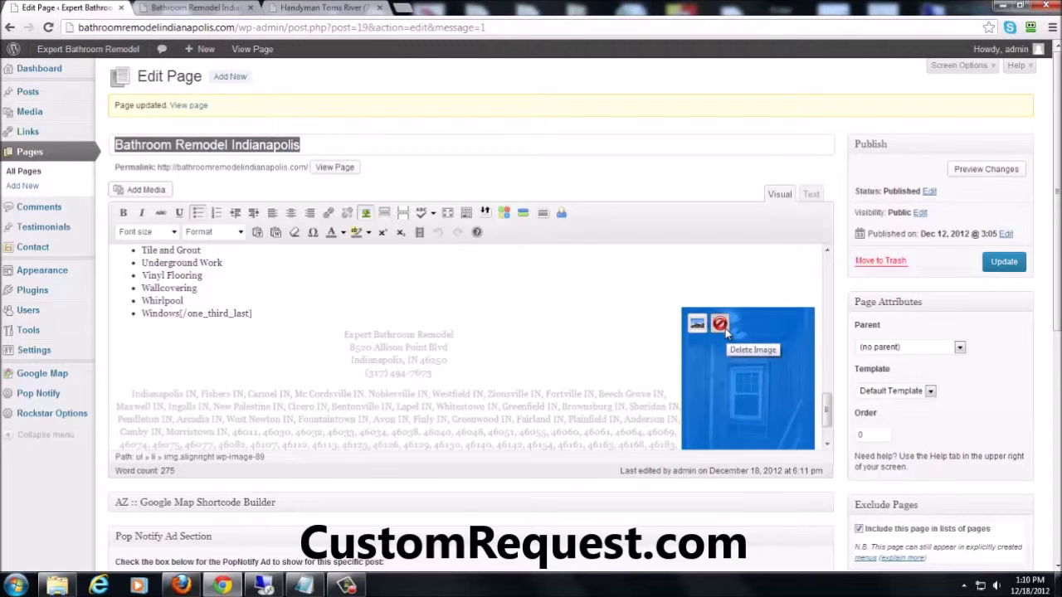
left_click(724, 328)
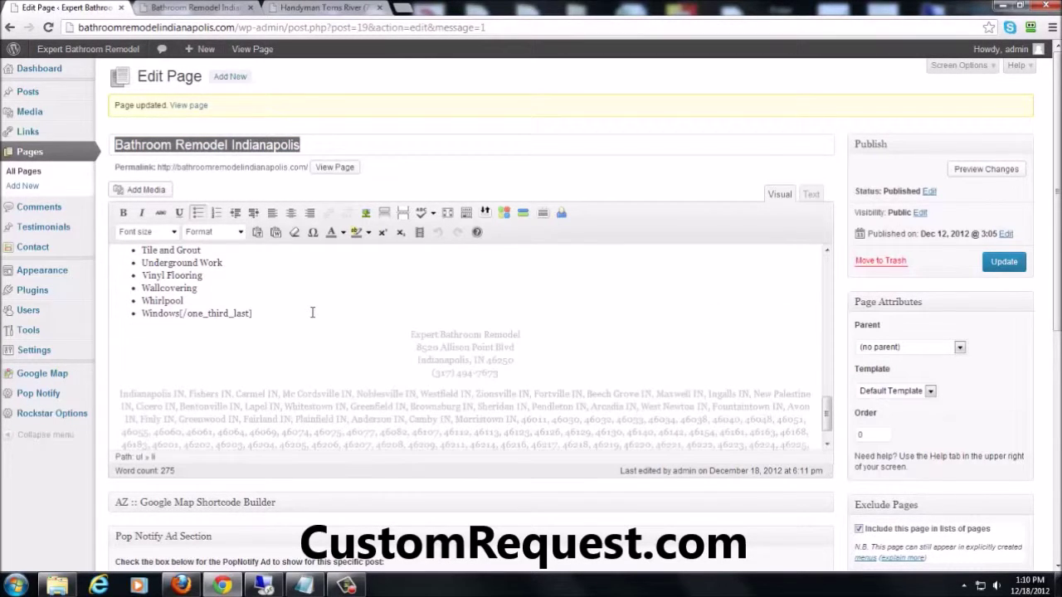
key("Return")
key("Return")
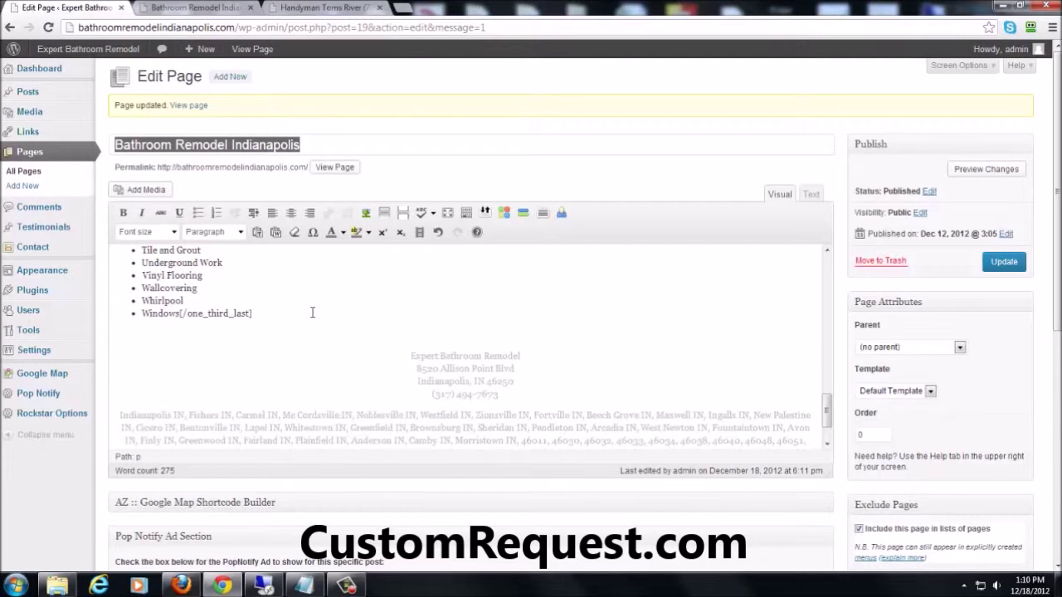
Step: Insert remodelbathroomindianapolis.jpg from the media library below the services list at full size with alignment None
left_click(158, 190)
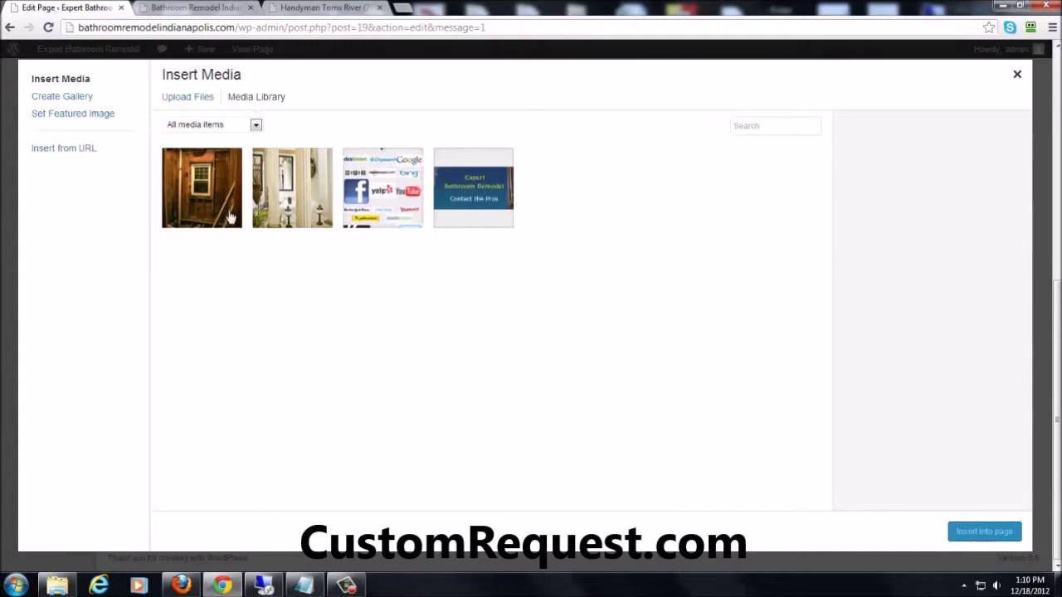
left_click(230, 217)
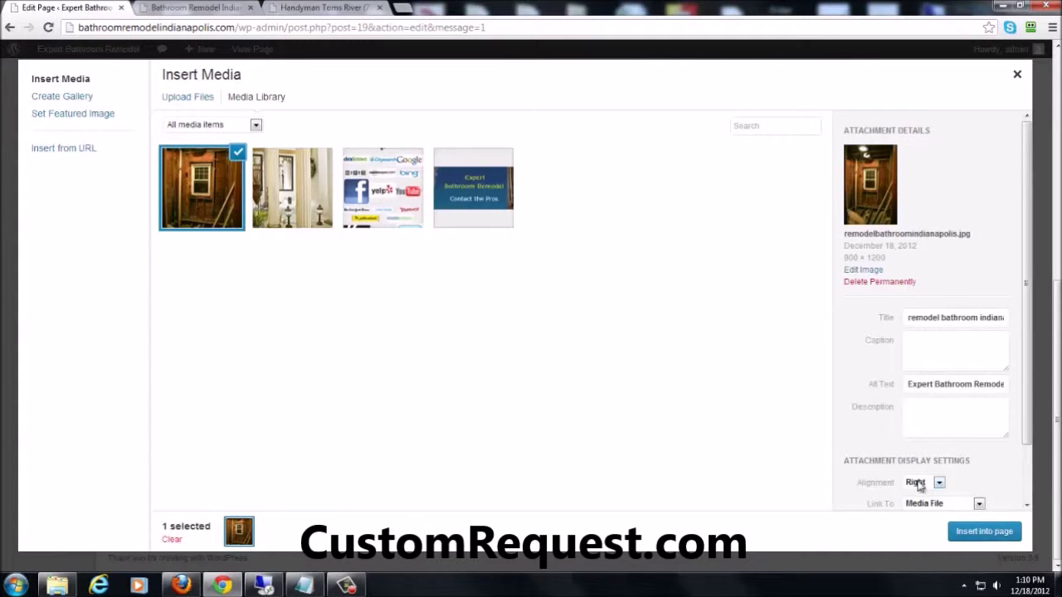
scroll(913, 419, "down", 2)
left_click(925, 417)
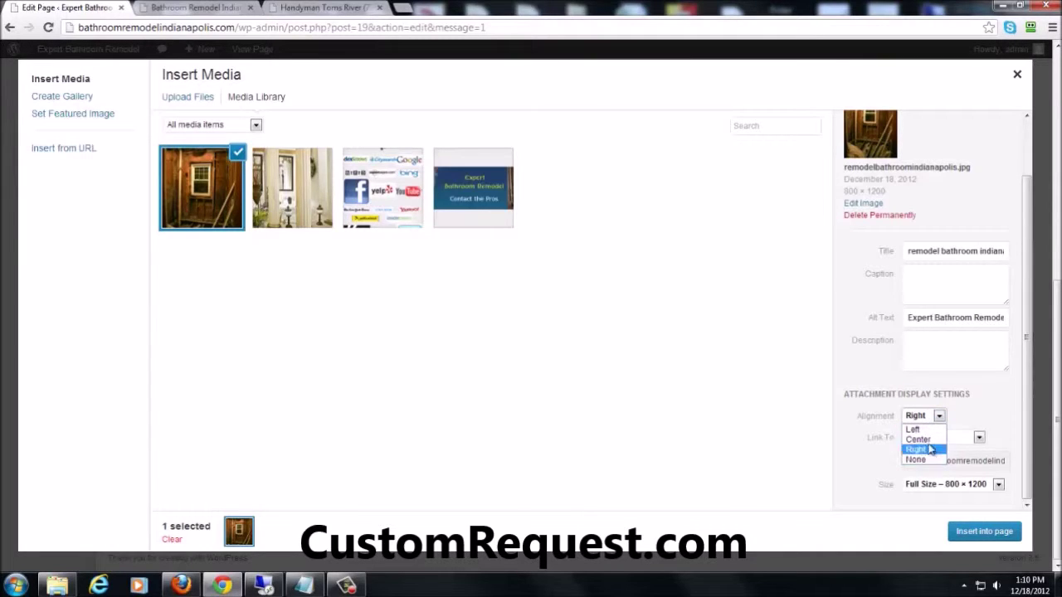
left_click(927, 460)
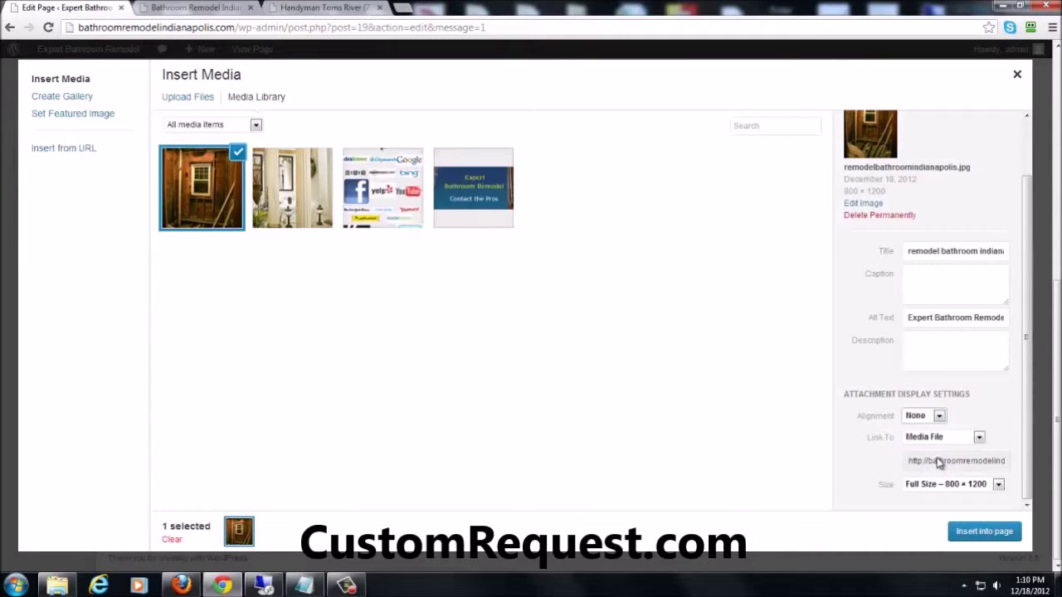
left_click(983, 532)
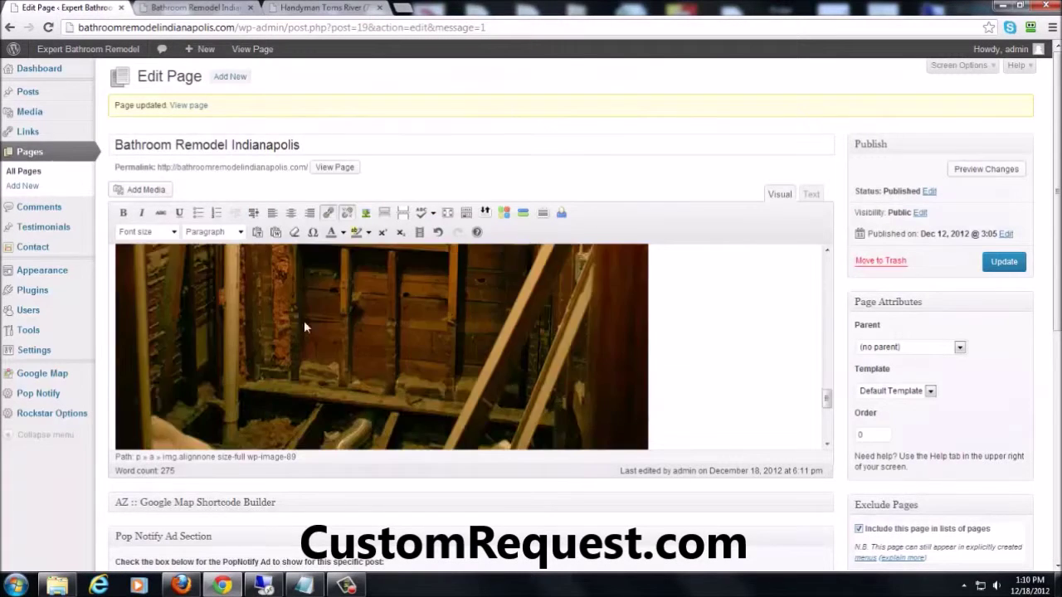
Step: Remove the inserted image's link, set its width to 200 and height to 300, and apply the settings
scroll(504, 266, "down", 5)
left_click(542, 131)
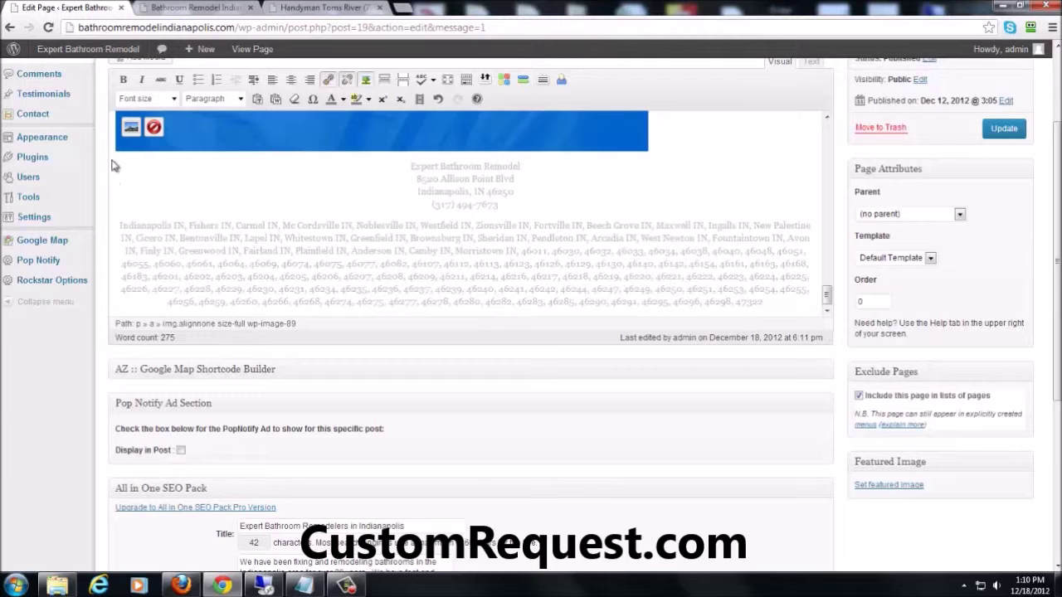
left_click(130, 126)
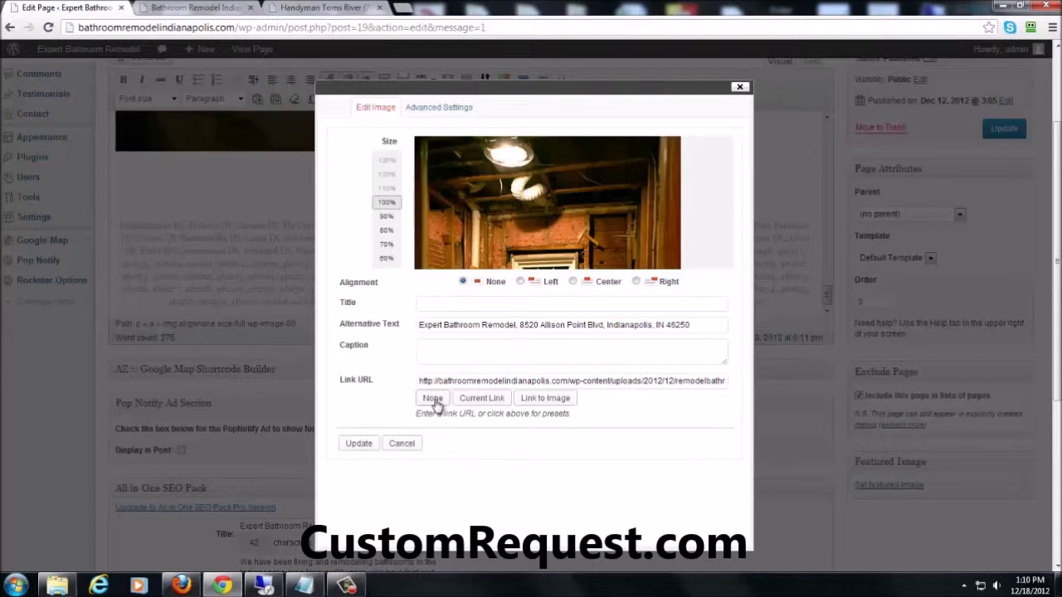
left_click(433, 398)
left_click(421, 113)
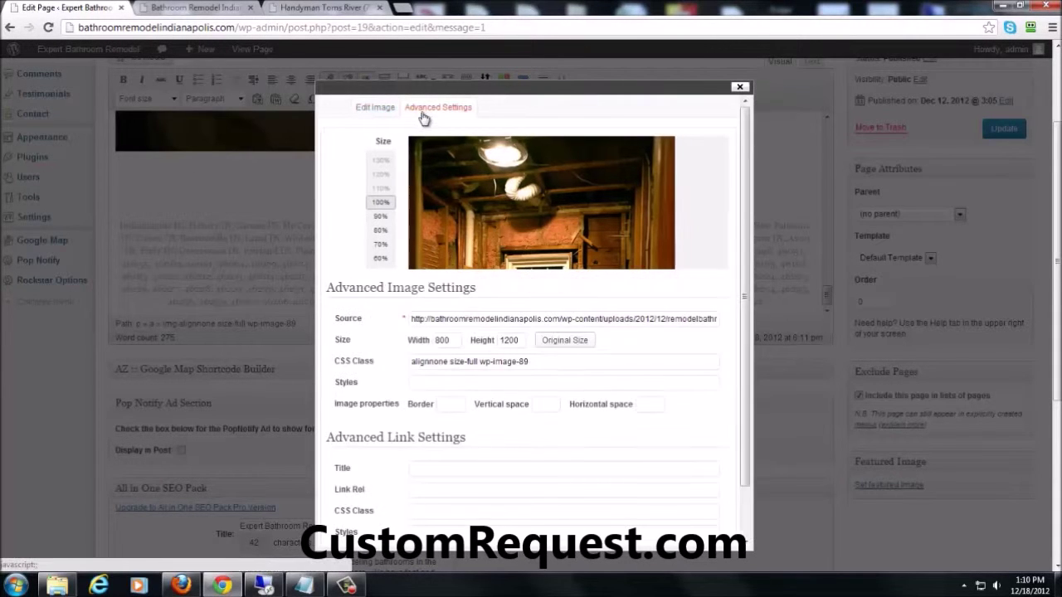
double_click(440, 340)
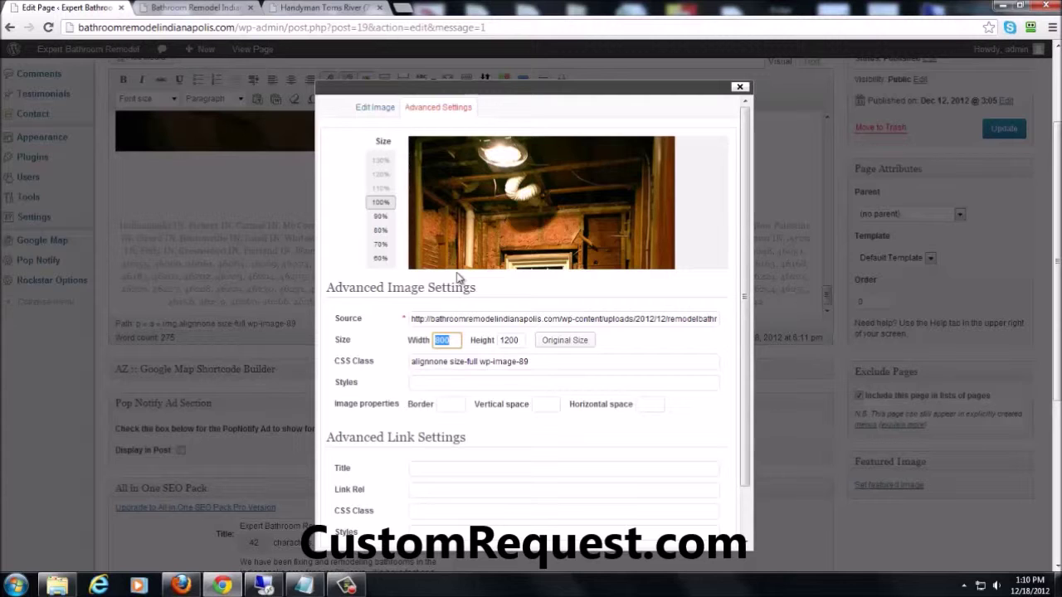
key("Tab")
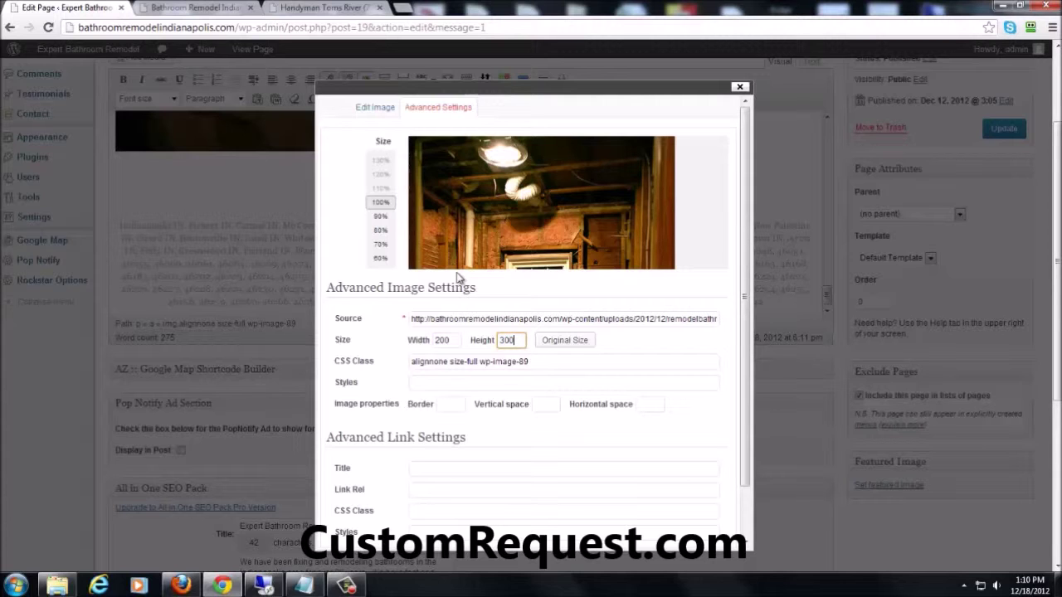
type("300")
scroll(464, 282, "down", 5)
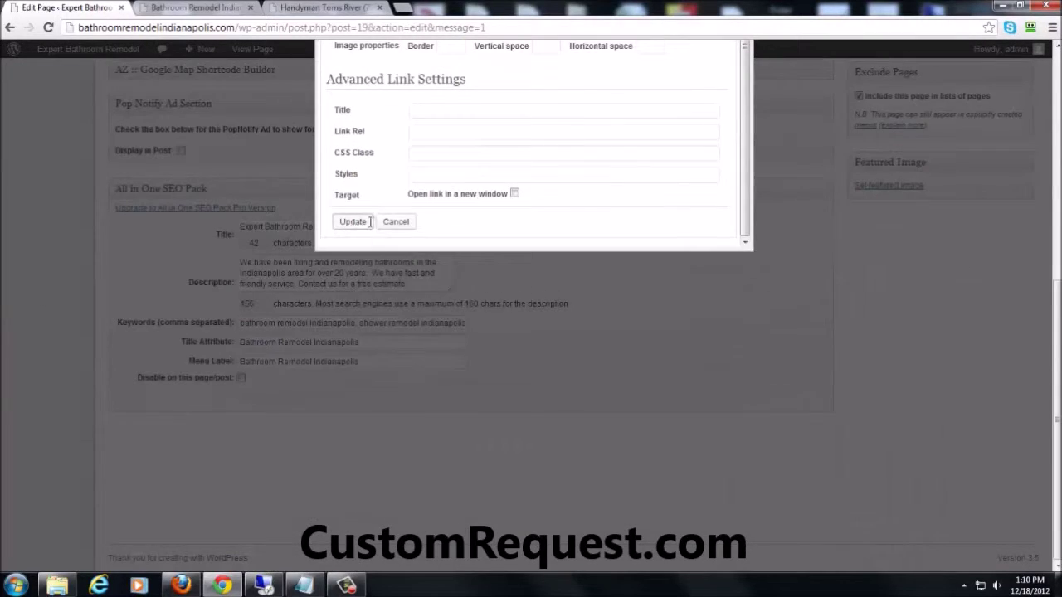
left_click(360, 224)
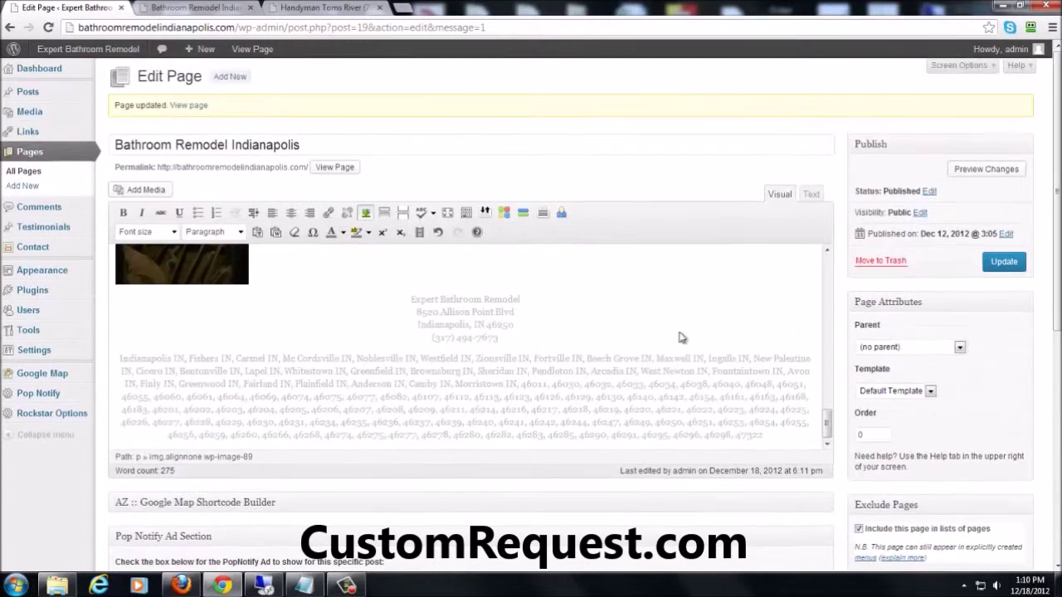
left_click_drag(827, 427, 829, 404)
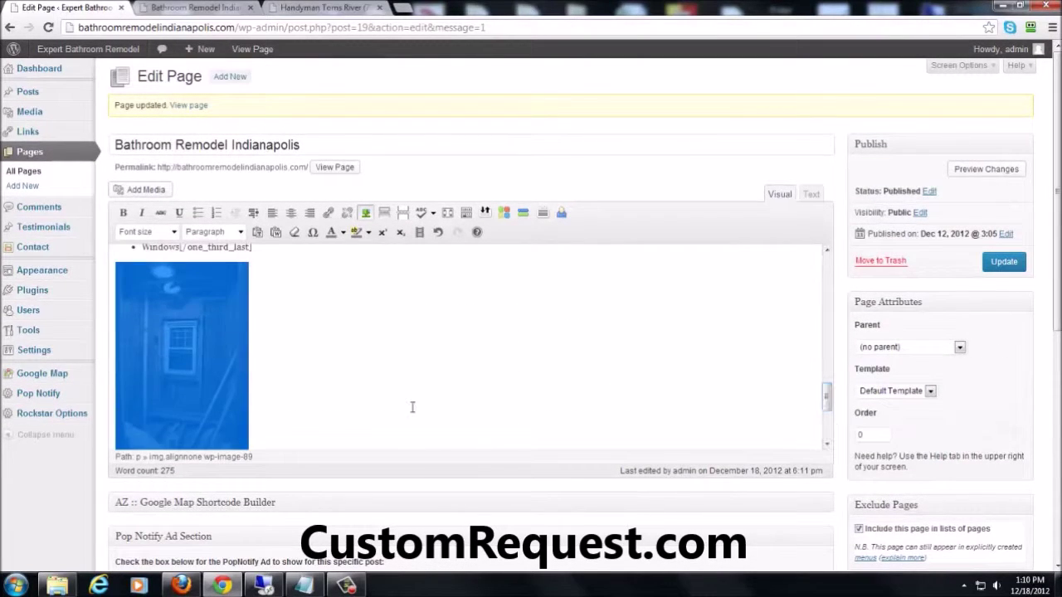
scroll(383, 387, "down", 1)
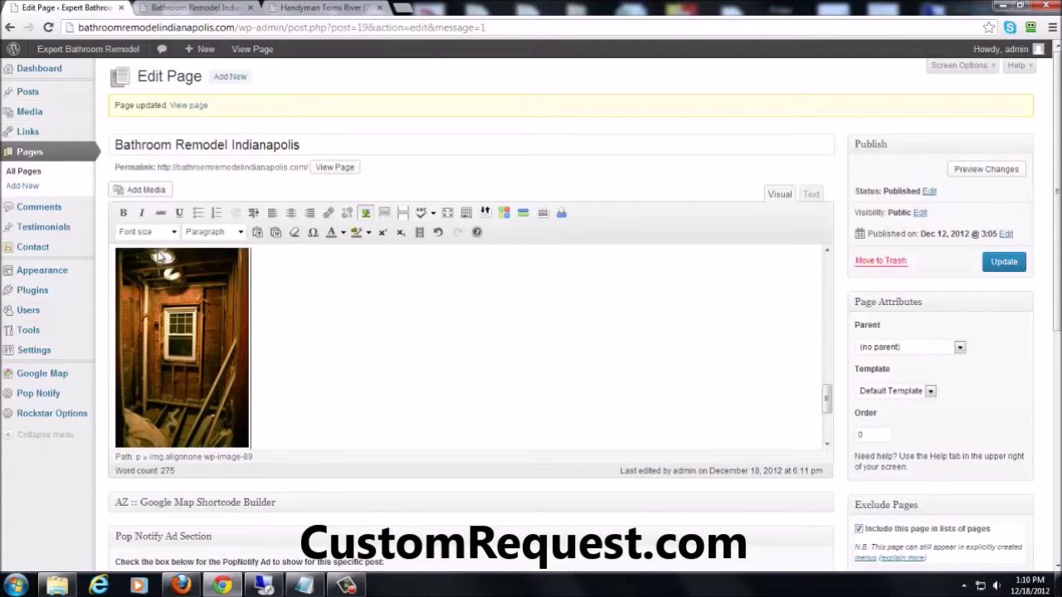
left_click(146, 189)
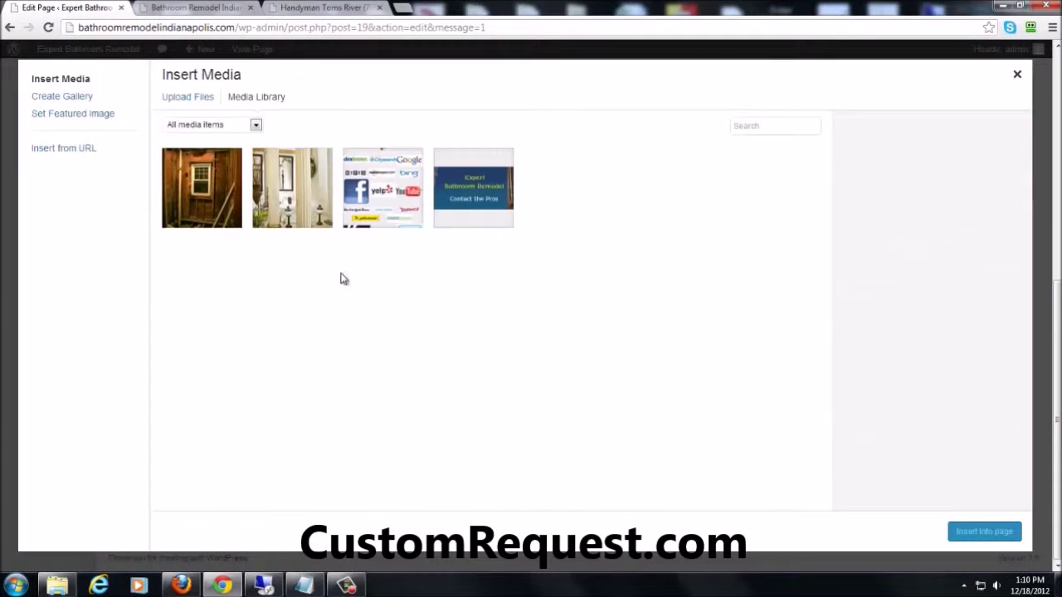
left_click(74, 584)
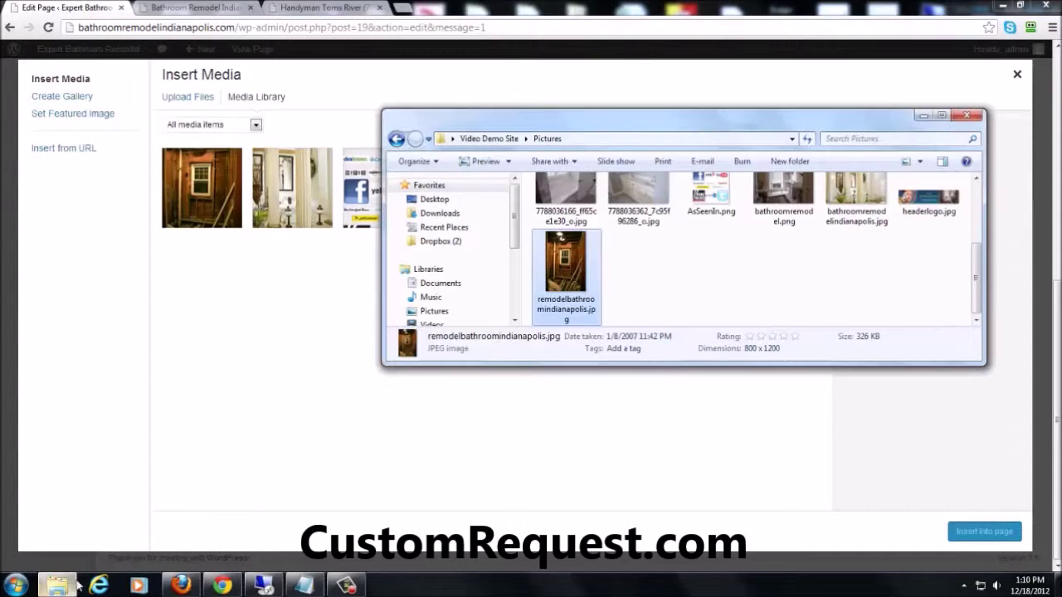
scroll(687, 251, "up", 2)
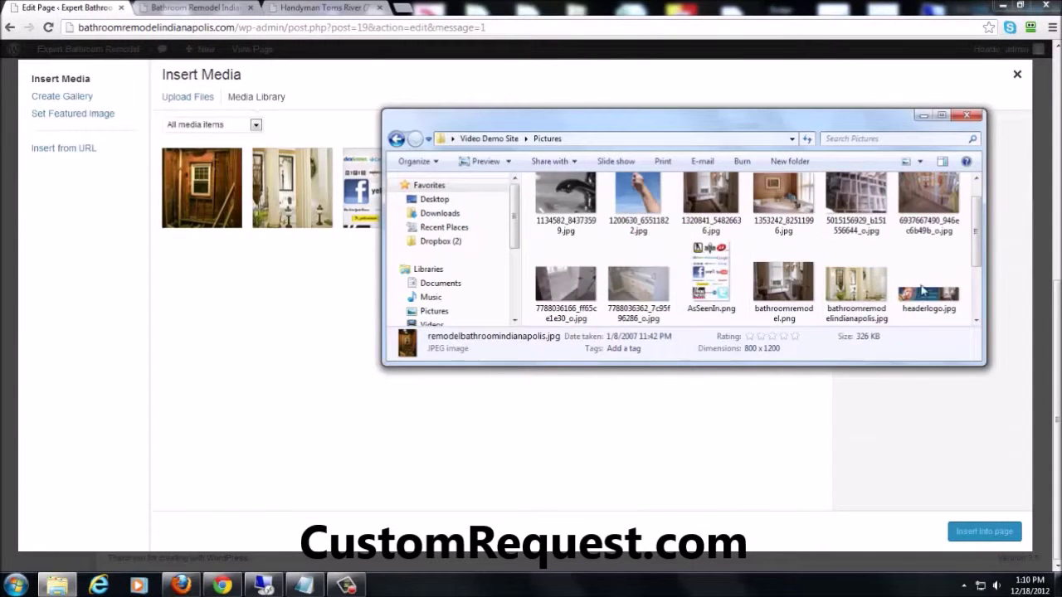
scroll(977, 262, "up", 1)
left_click_drag(976, 262, 975, 270)
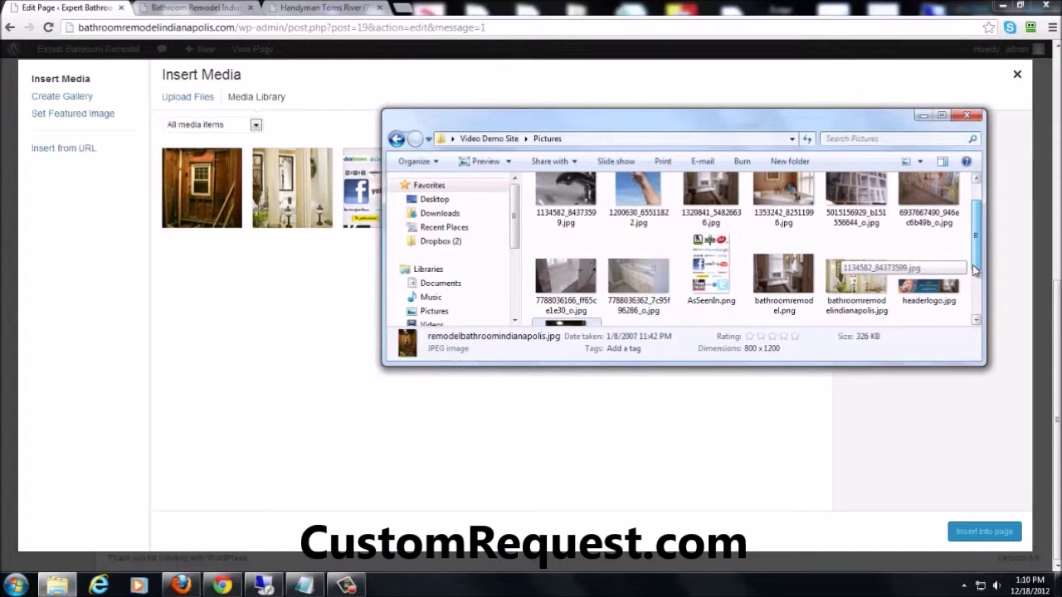
right_click(643, 288)
left_click(681, 541)
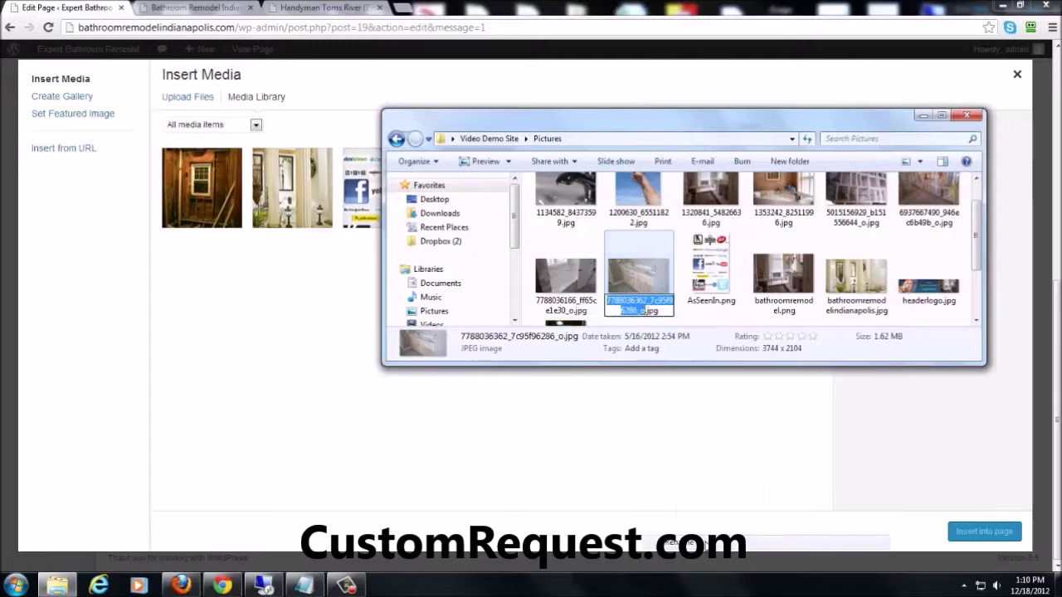
type("bathroomrenovati")
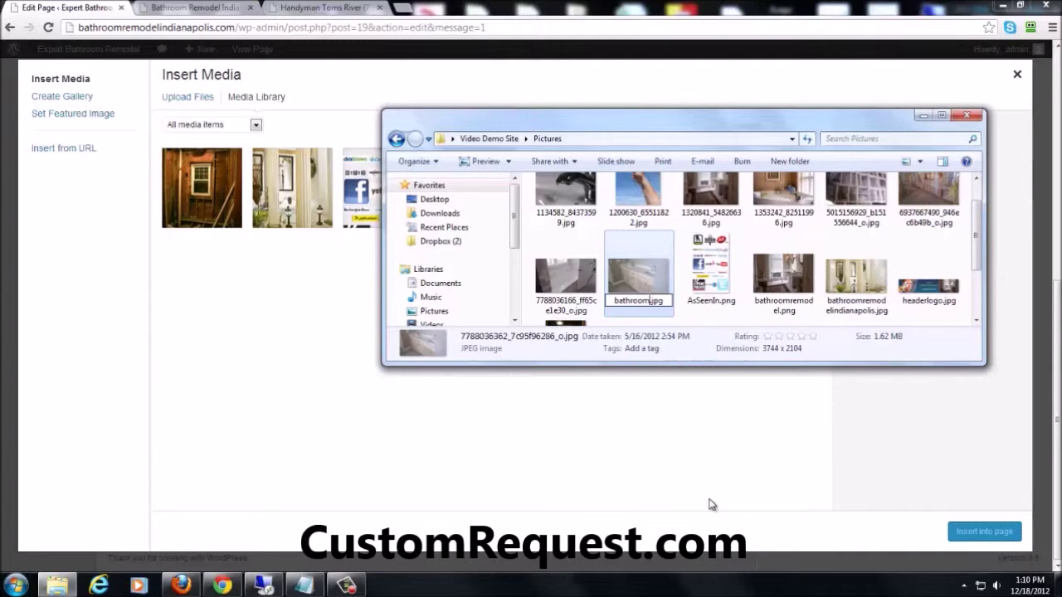
type("onindianapolis")
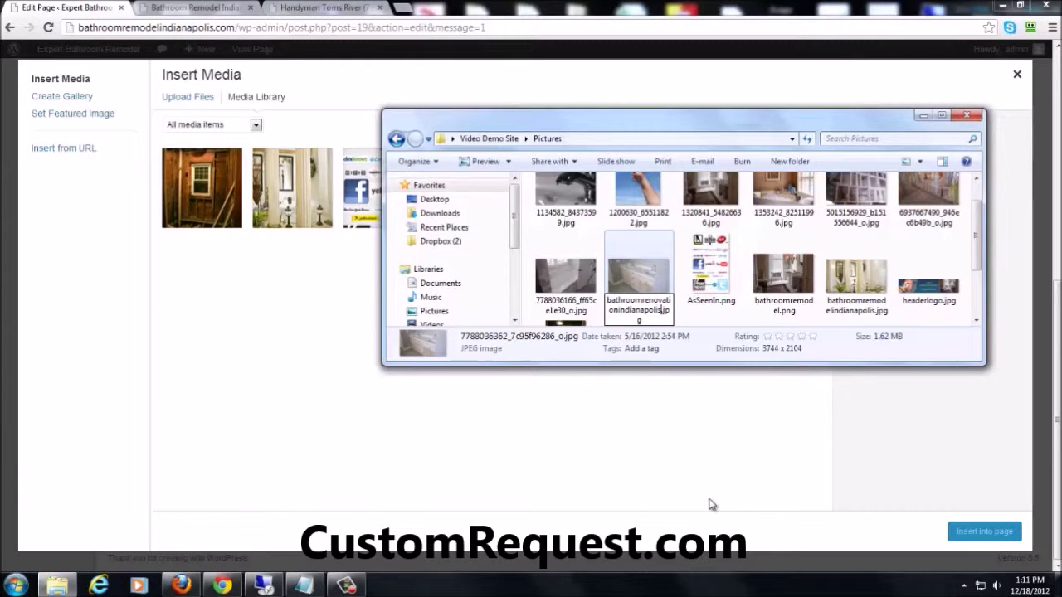
left_click(723, 318)
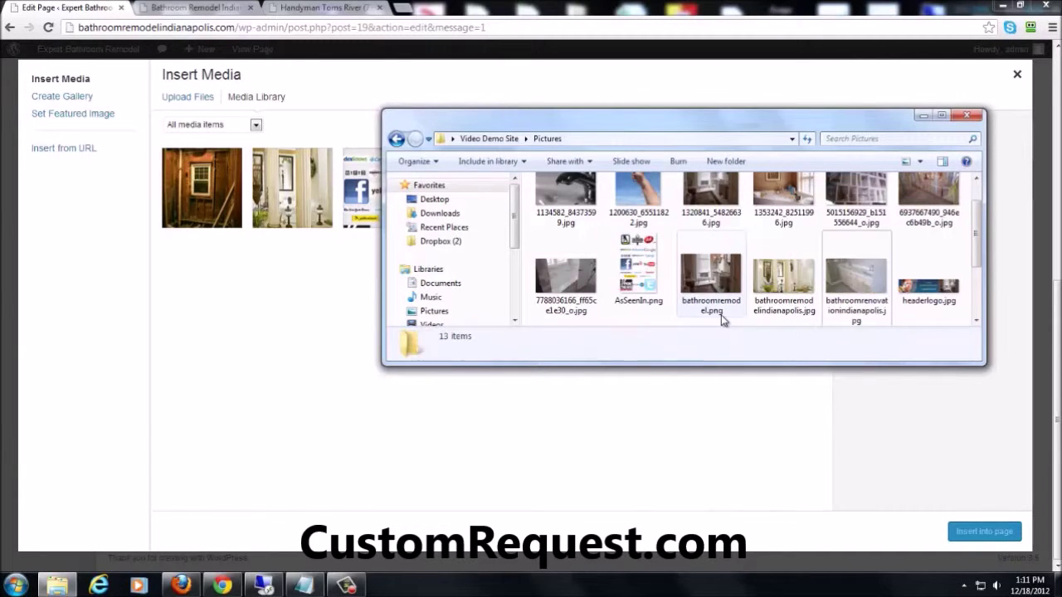
Step: Upload bathroomrenovationindianapolis.jpg from the Pictures folder into the media library
left_click(850, 278)
scroll(857, 287, "down", 2)
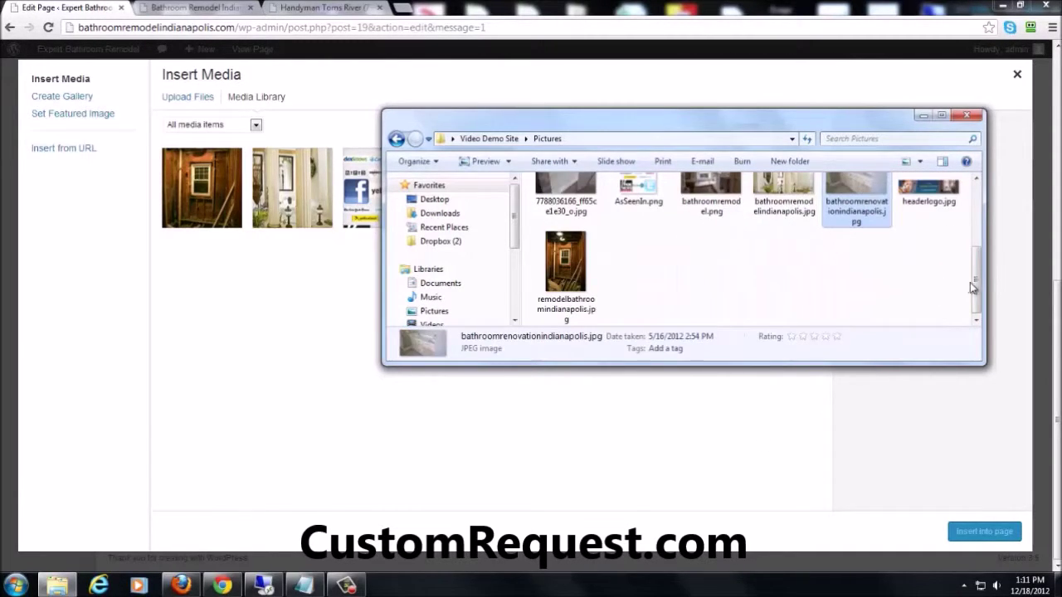
scroll(978, 285, "up", 1)
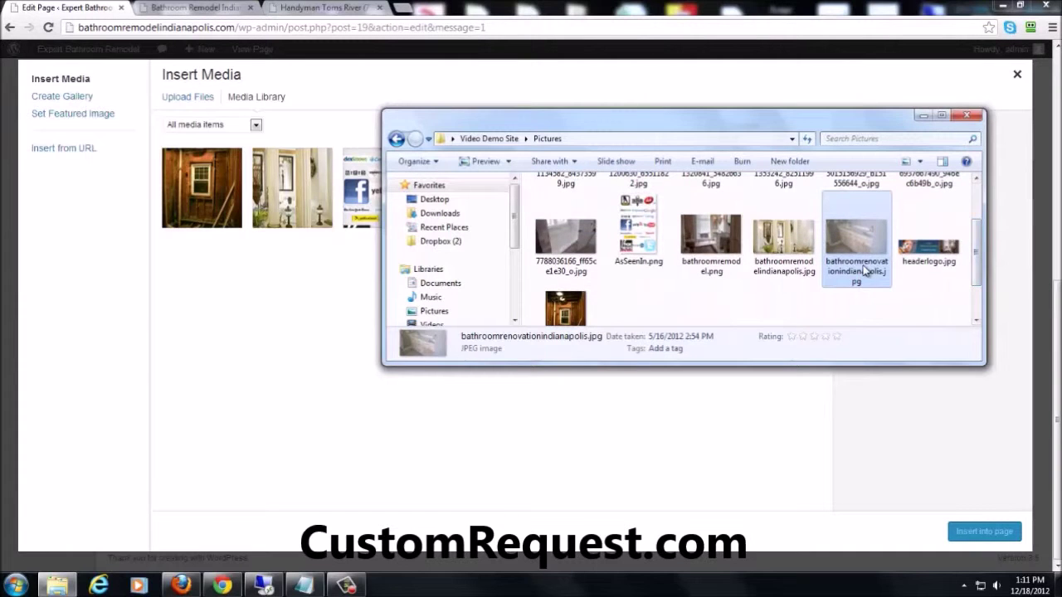
left_click_drag(865, 269, 511, 414)
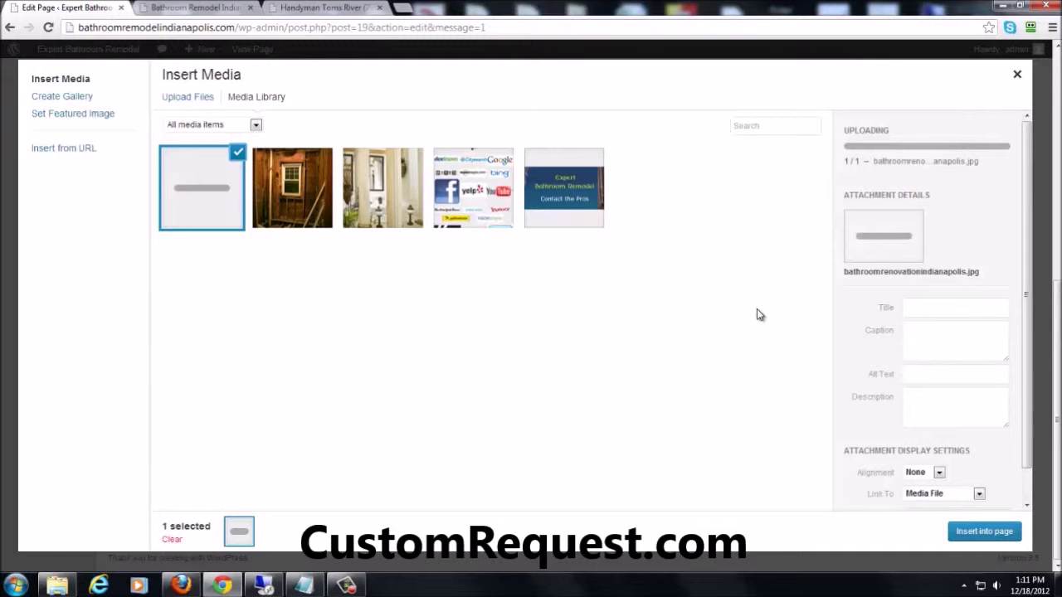
Step: Examine how images are placed beside the text and service lists on the Handyman Toms River page
left_click(319, 8)
scroll(460, 255, "down", 2)
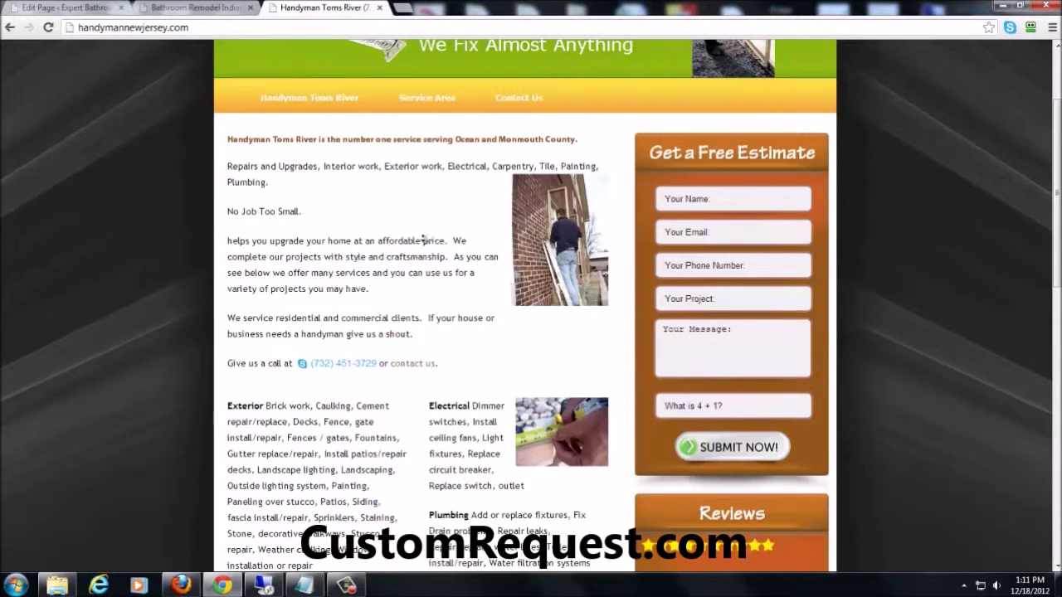
scroll(425, 238, "down", 1)
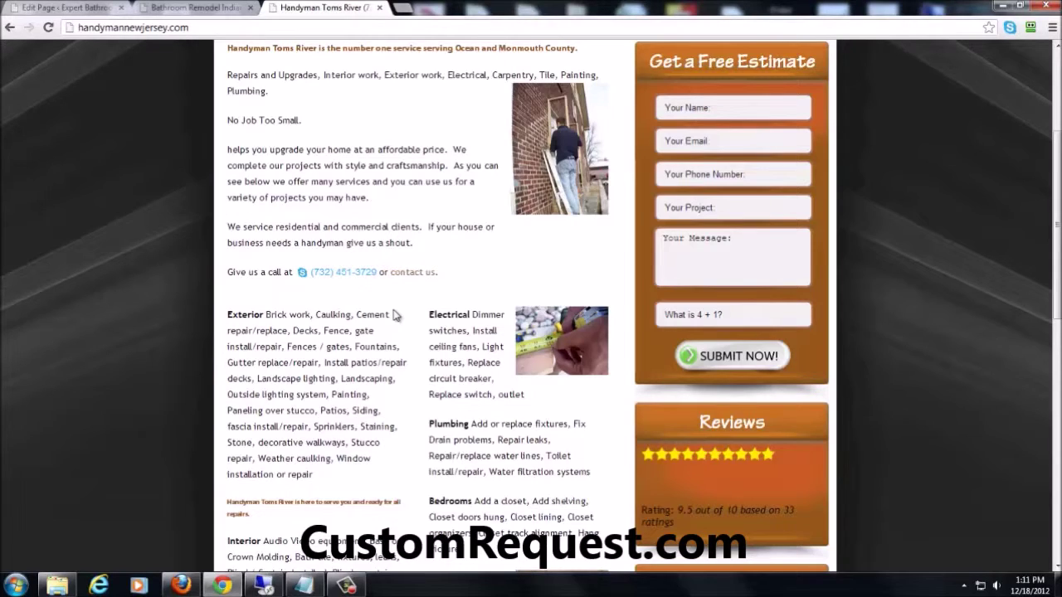
scroll(396, 309, "down", 2)
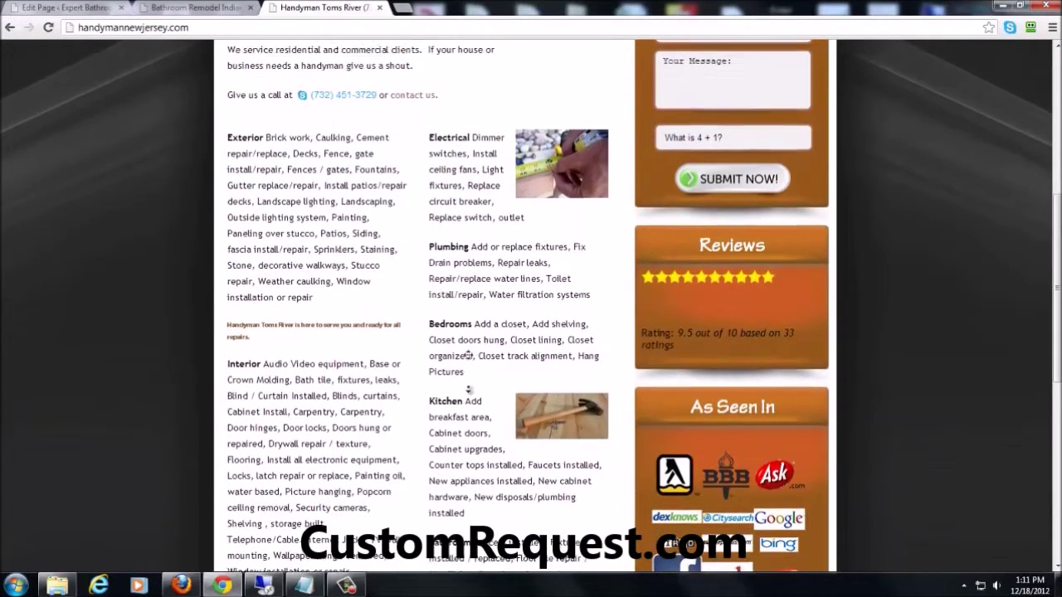
scroll(469, 356, "down", 1)
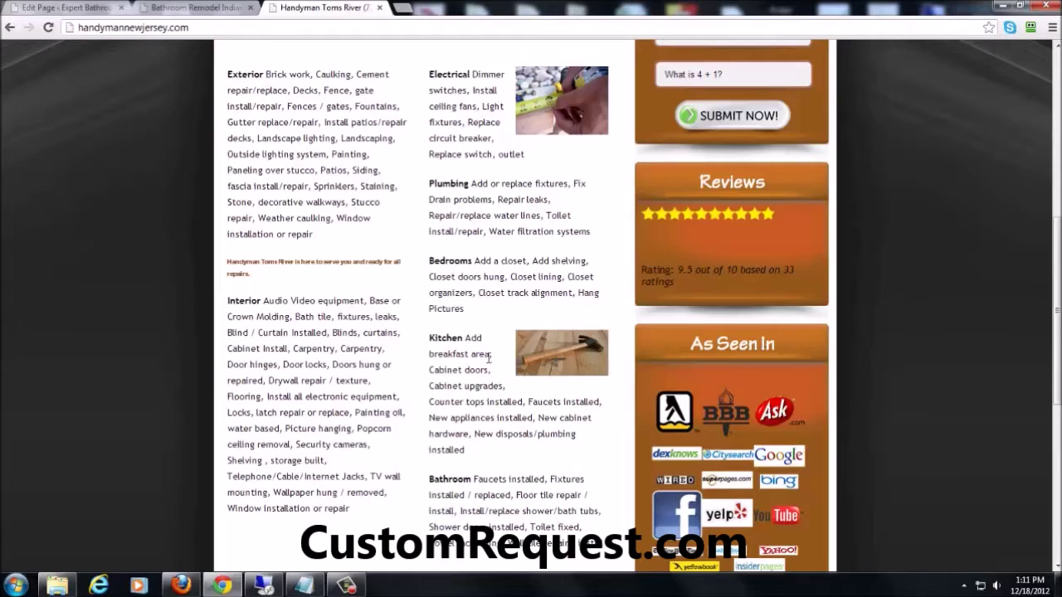
scroll(487, 356, "down", 3)
scroll(488, 355, "up", 5)
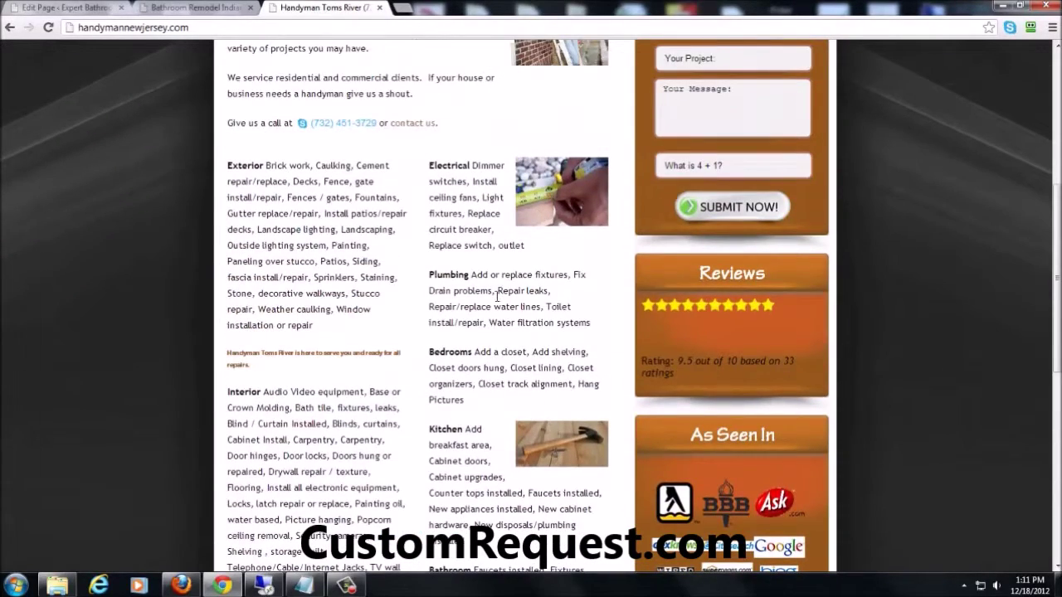
scroll(497, 295, "up", 3)
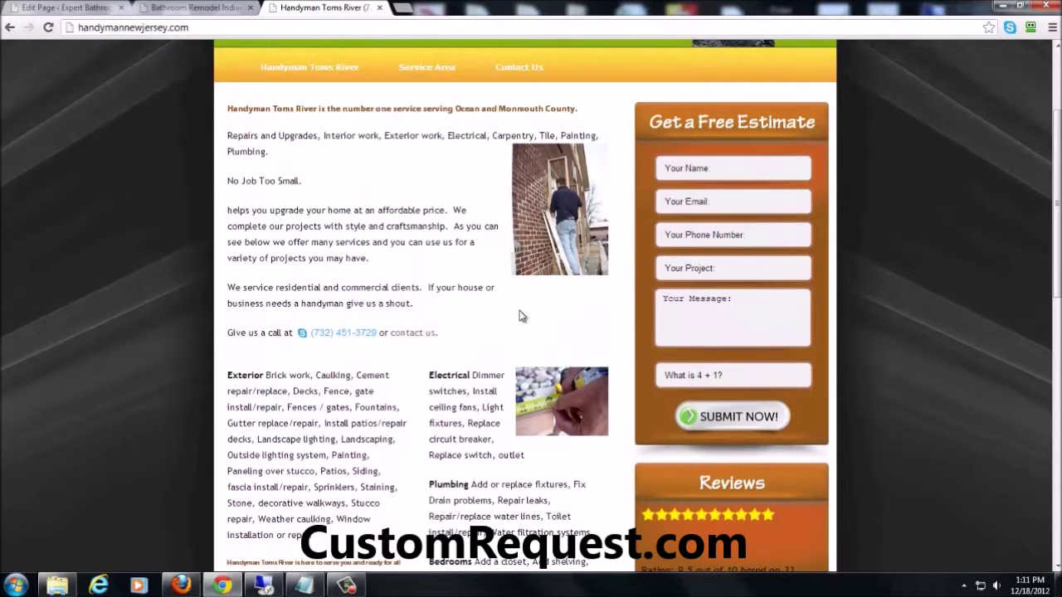
scroll(520, 315, "down", 4)
scroll(505, 384, "up", 5)
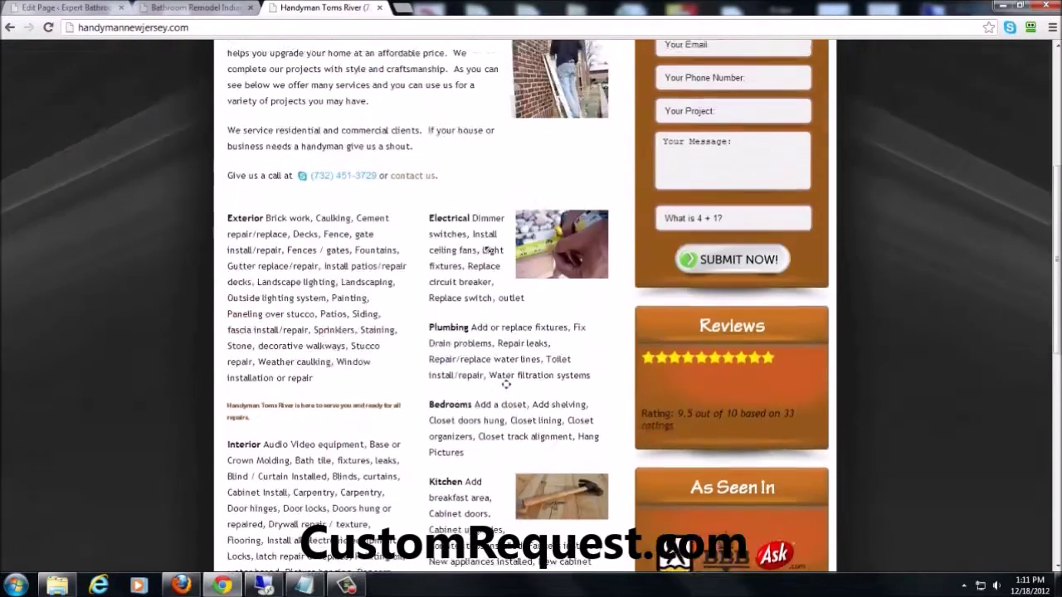
scroll(455, 420, "down", 3)
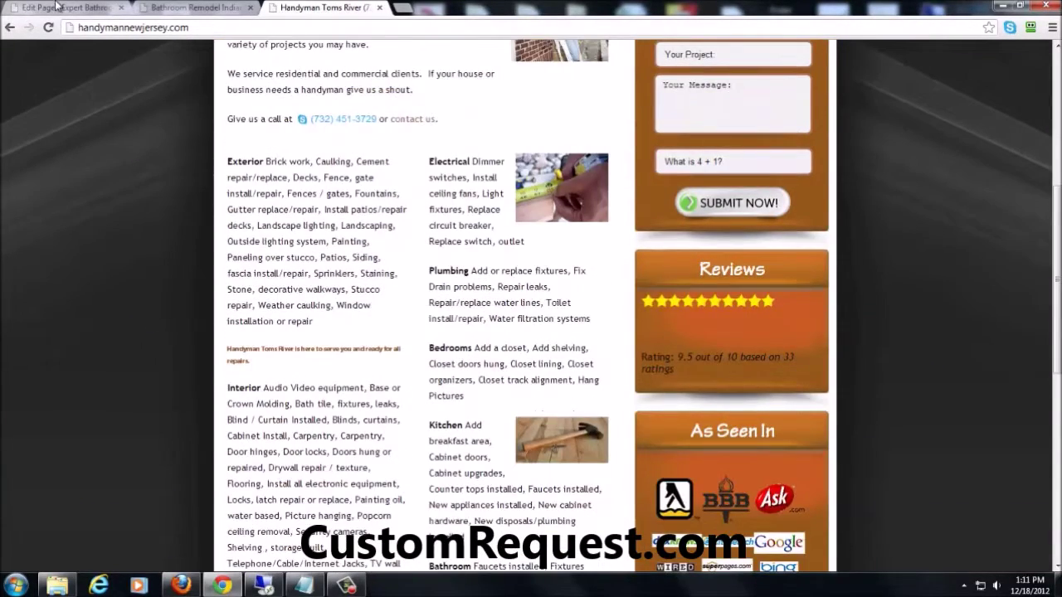
Step: Separate the words in the uploaded image's title with spaces and set its alt text to Best Bathroom Remodeling in Indianapolis, keeping the current Windows color scheme
left_click(56, 6)
left_click(942, 282)
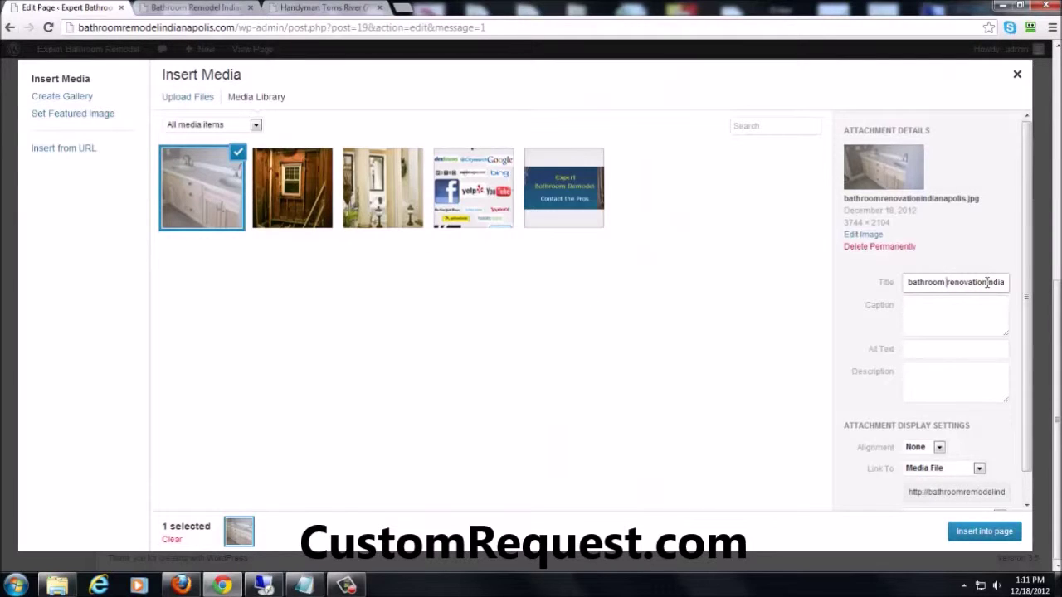
left_click(943, 351)
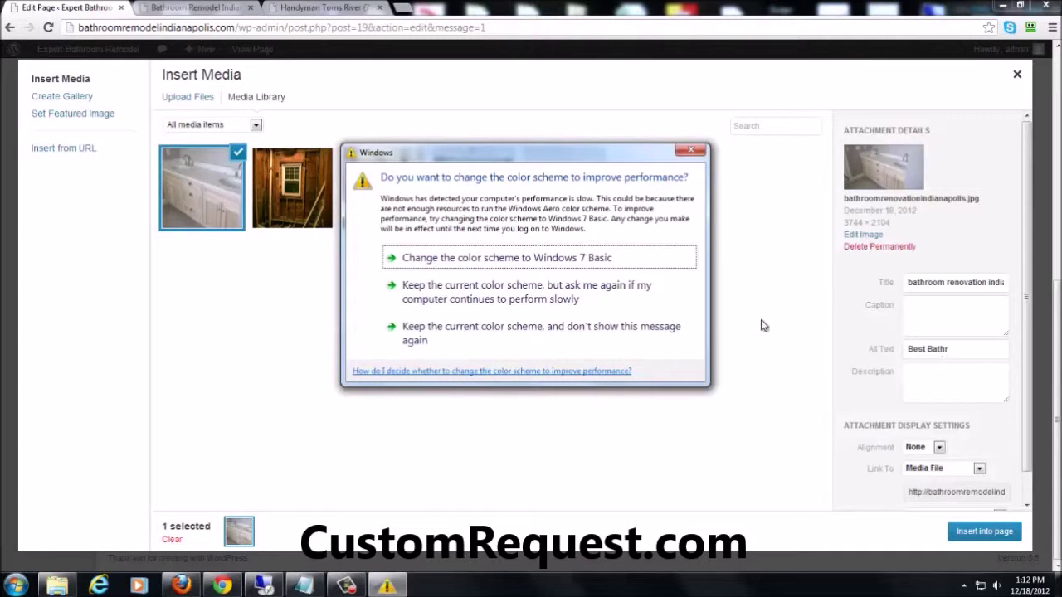
left_click(644, 331)
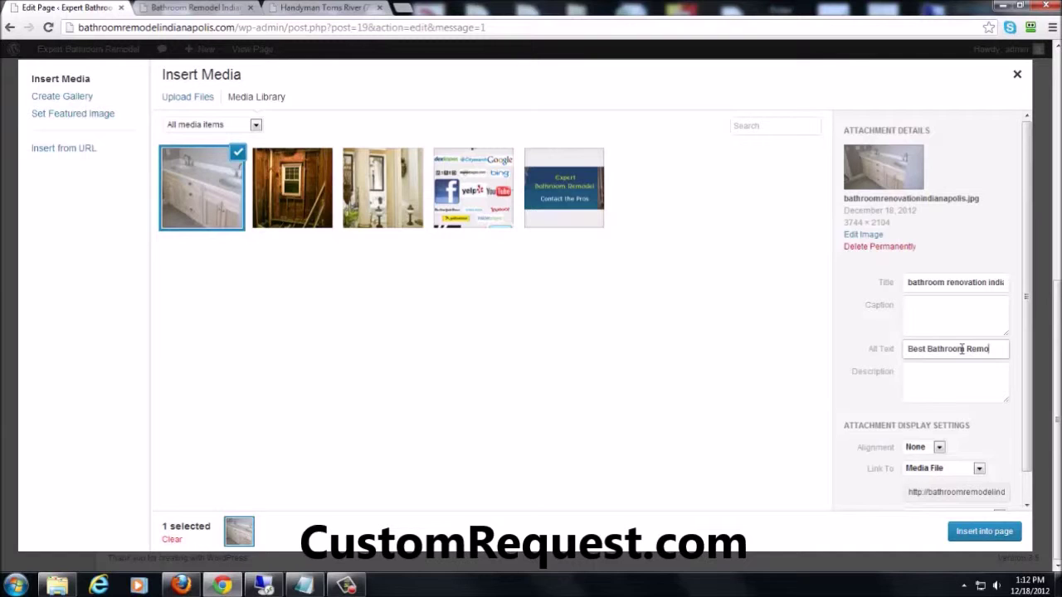
type("ing in Indianapolis")
Step: Append the business phone number copied from the live page to the alt text, and insert the image into the page at full size
left_click(208, 8)
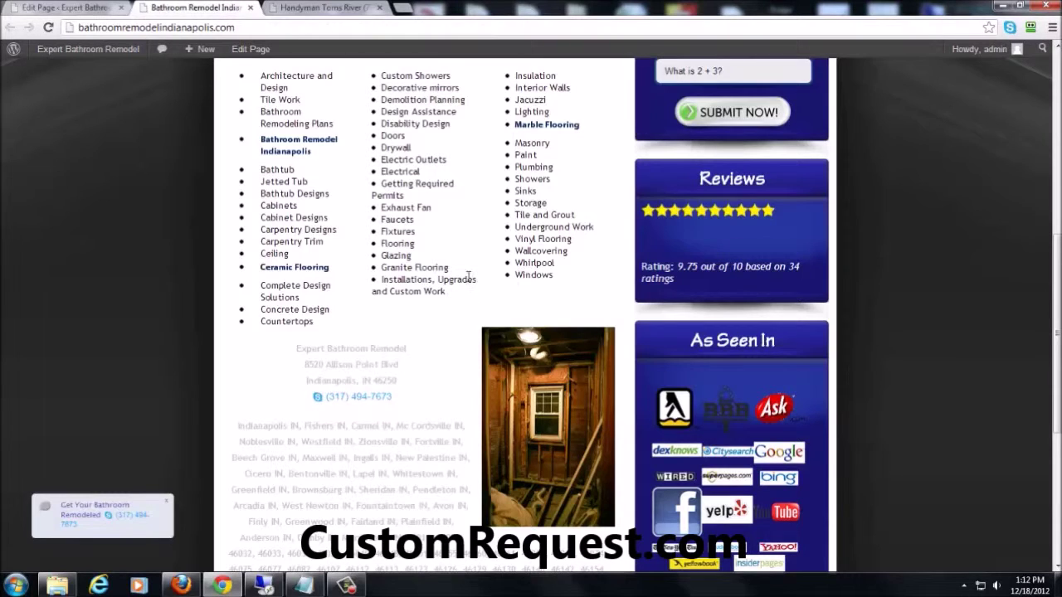
left_click(324, 398)
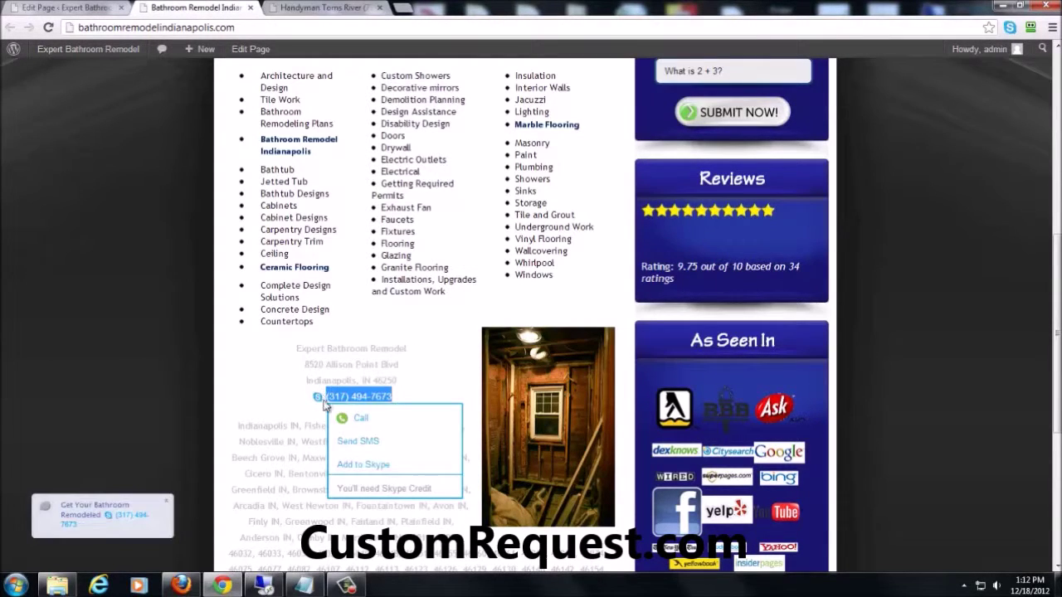
right_click(337, 397)
left_click(365, 409)
left_click(69, 8)
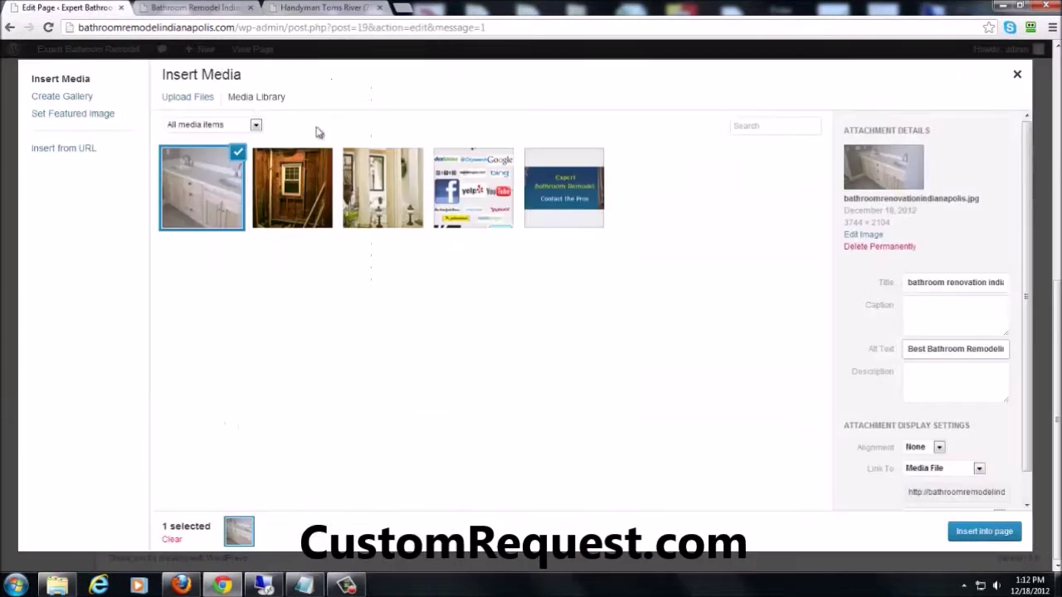
left_click_drag(1016, 350, 1044, 362)
left_click(1006, 349)
key("ctrl+v")
left_click(966, 539)
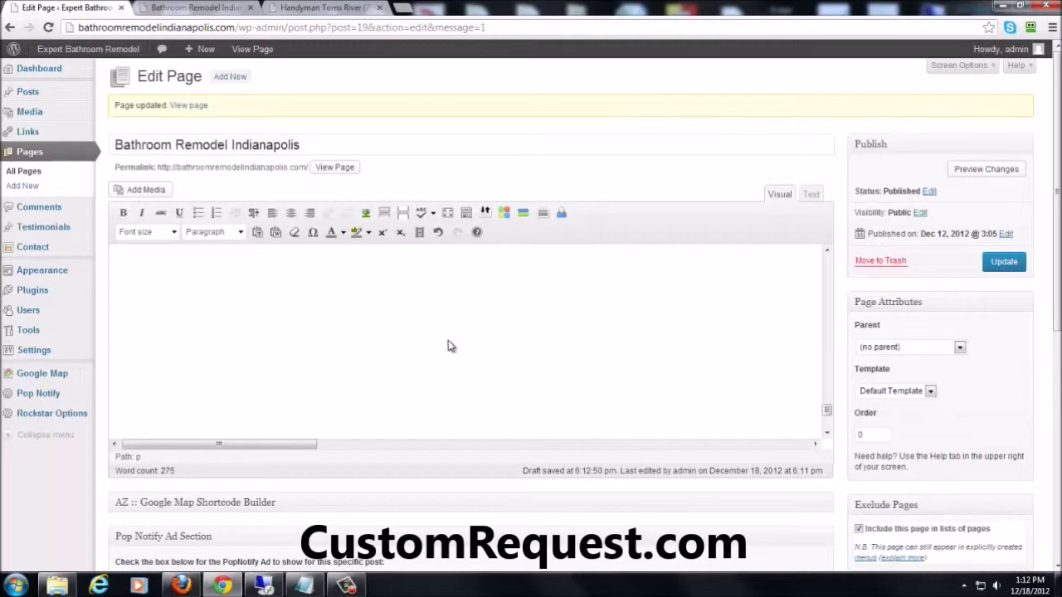
Step: Check the width and height in the advanced settings of the unfinished bathroom image above the new one, leaving them as they are
left_click_drag(827, 409, 827, 379)
left_click(582, 372)
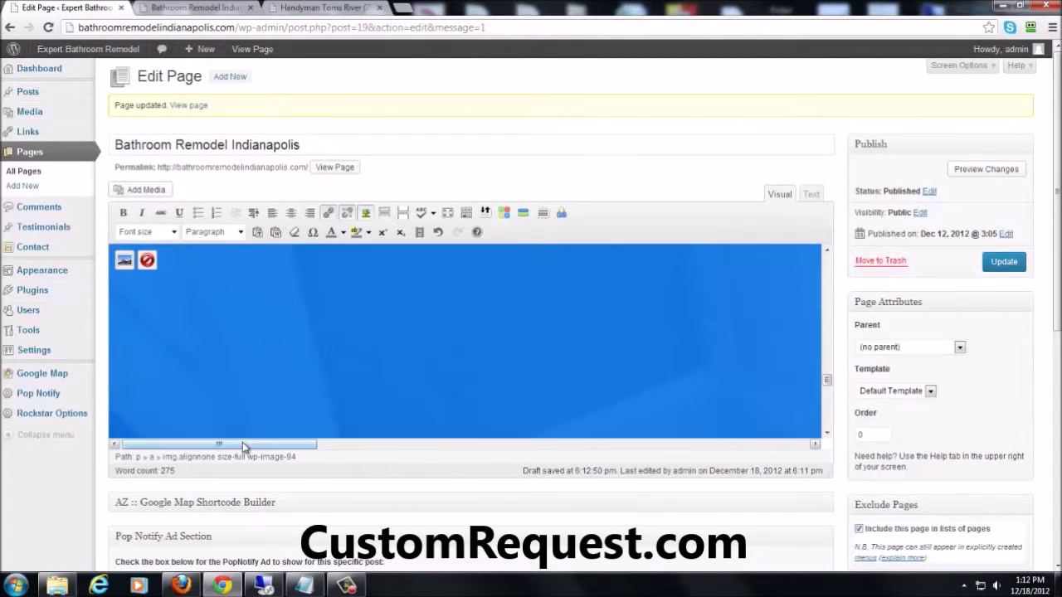
scroll(489, 370, "down", 2)
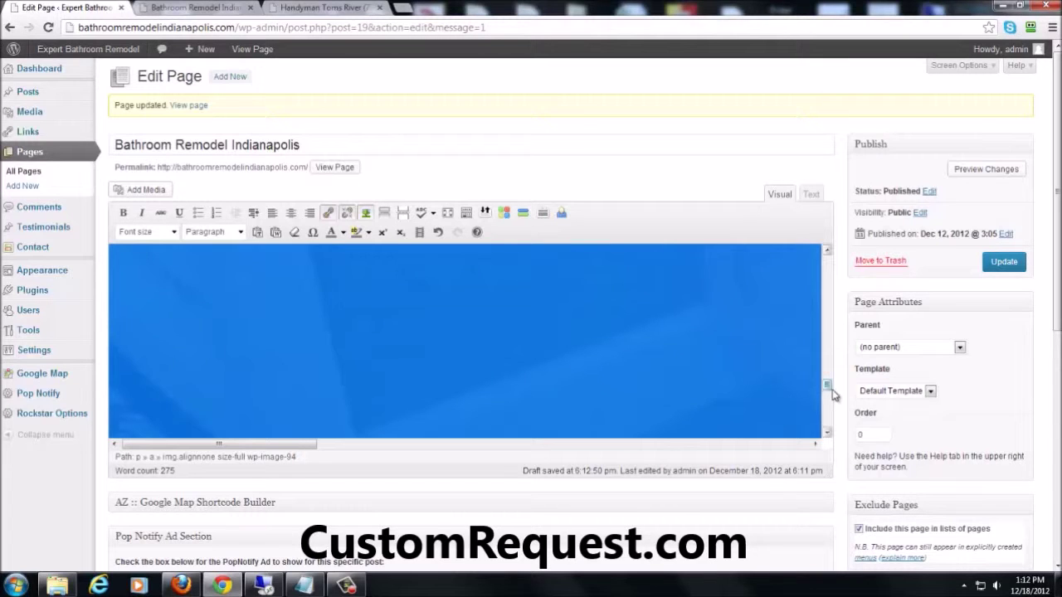
left_click_drag(827, 387, 828, 317)
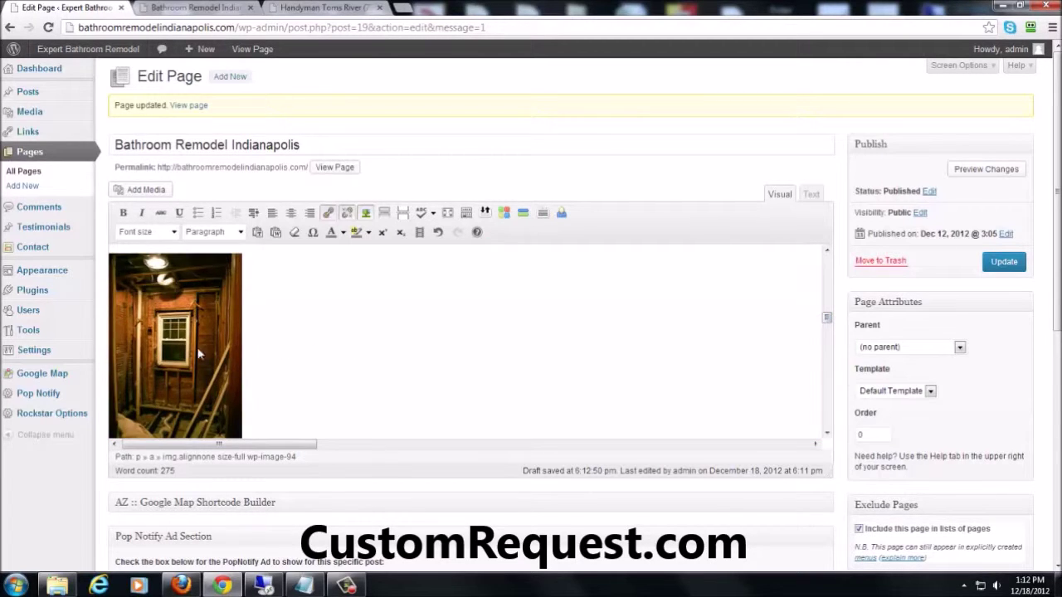
left_click(216, 361)
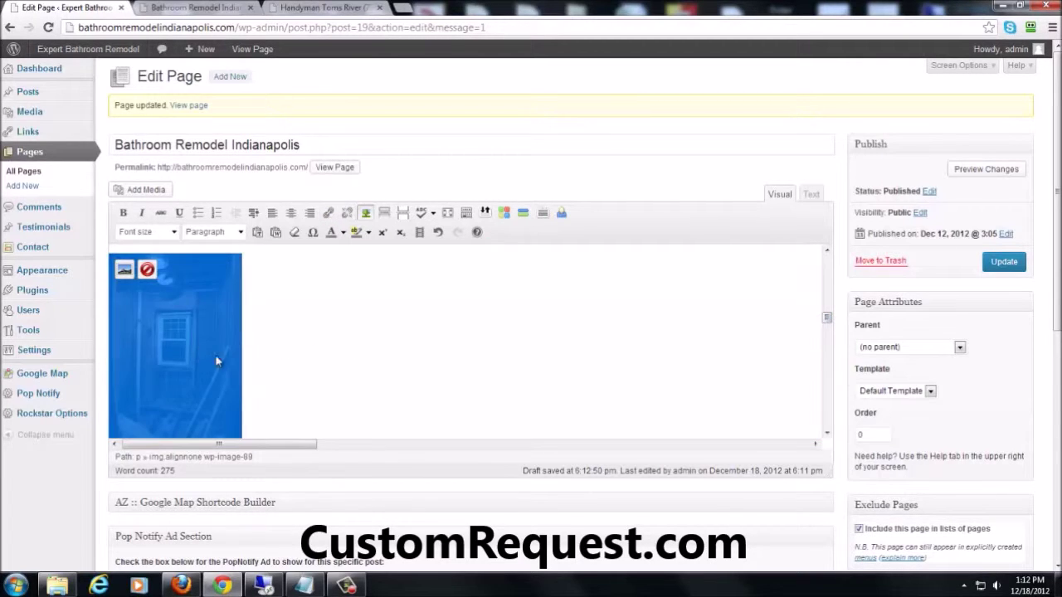
left_click(123, 271)
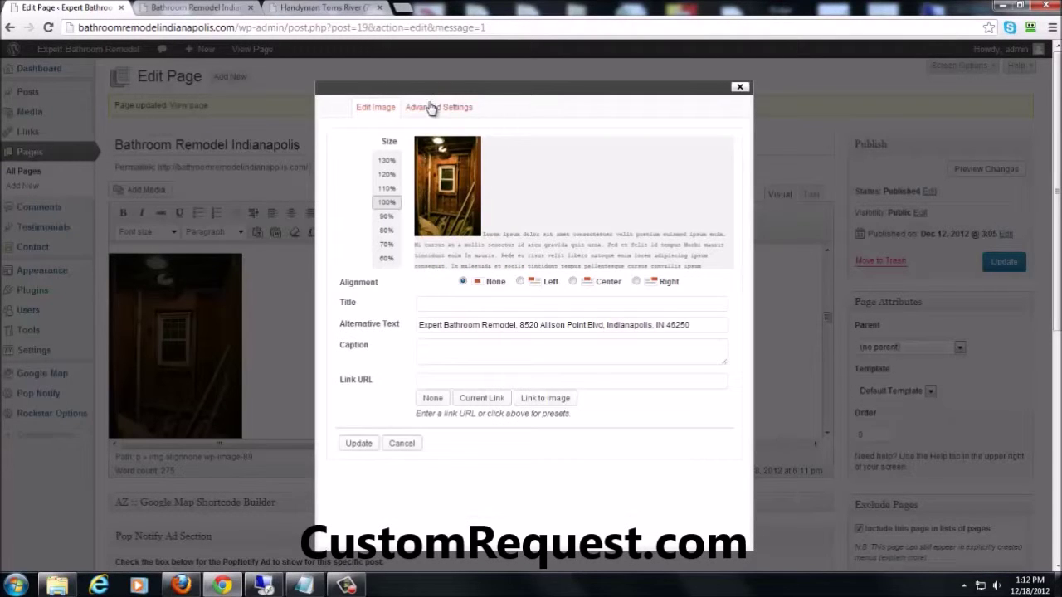
left_click(429, 111)
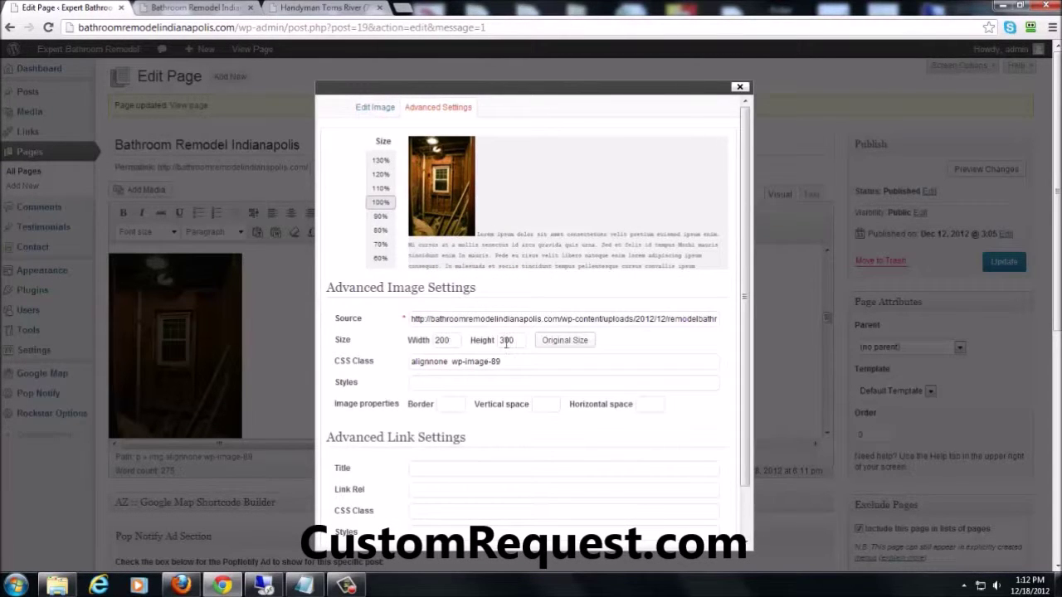
left_click(739, 87)
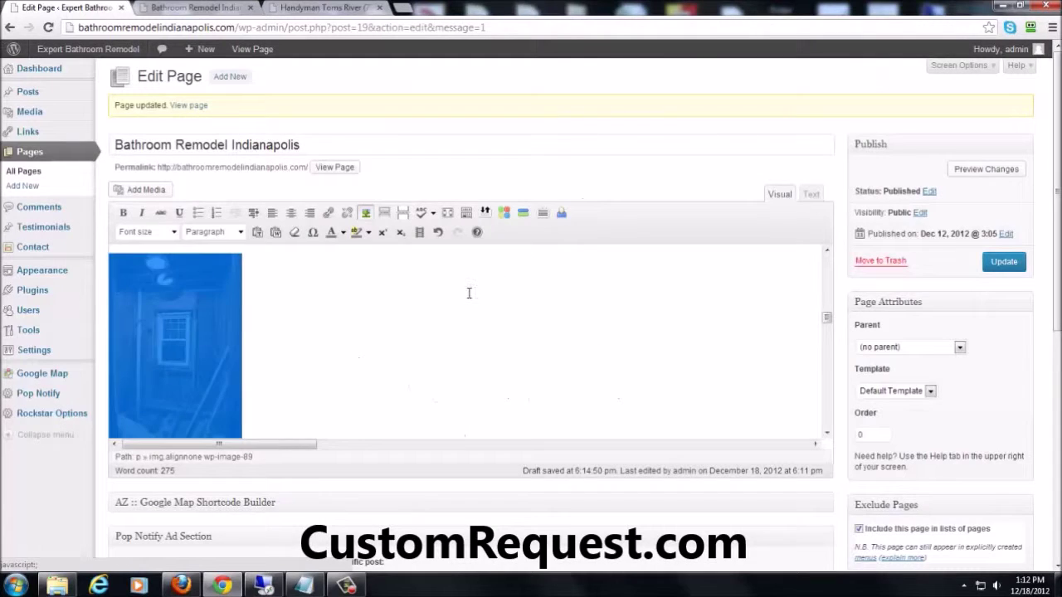
Step: Open the advanced settings of the newly inserted double-sink vanity image and set its height to 300
scroll(469, 293, "down", 2)
left_click(391, 384)
left_click(127, 340)
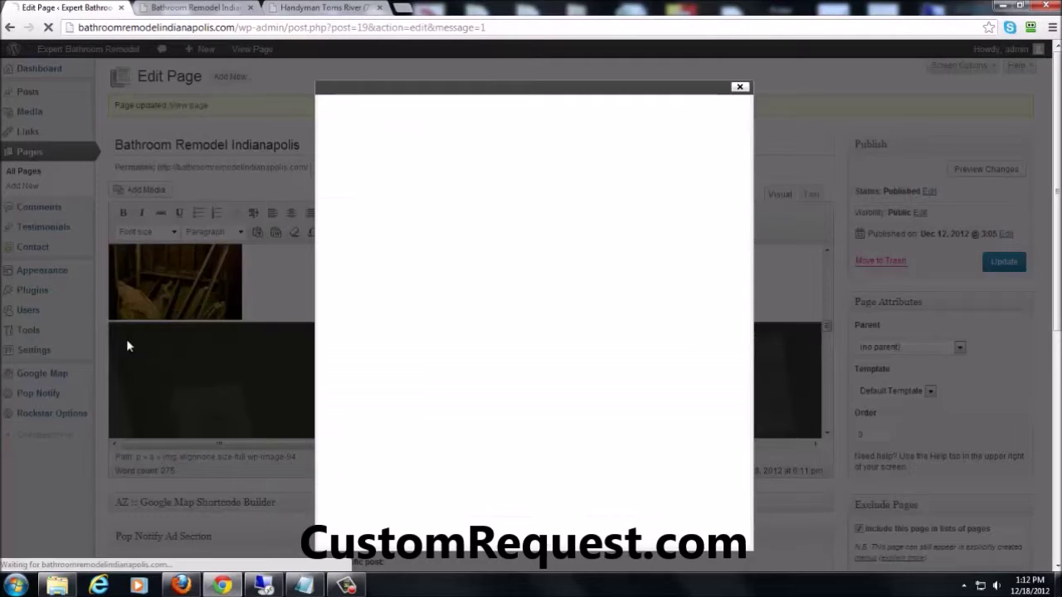
left_click(415, 109)
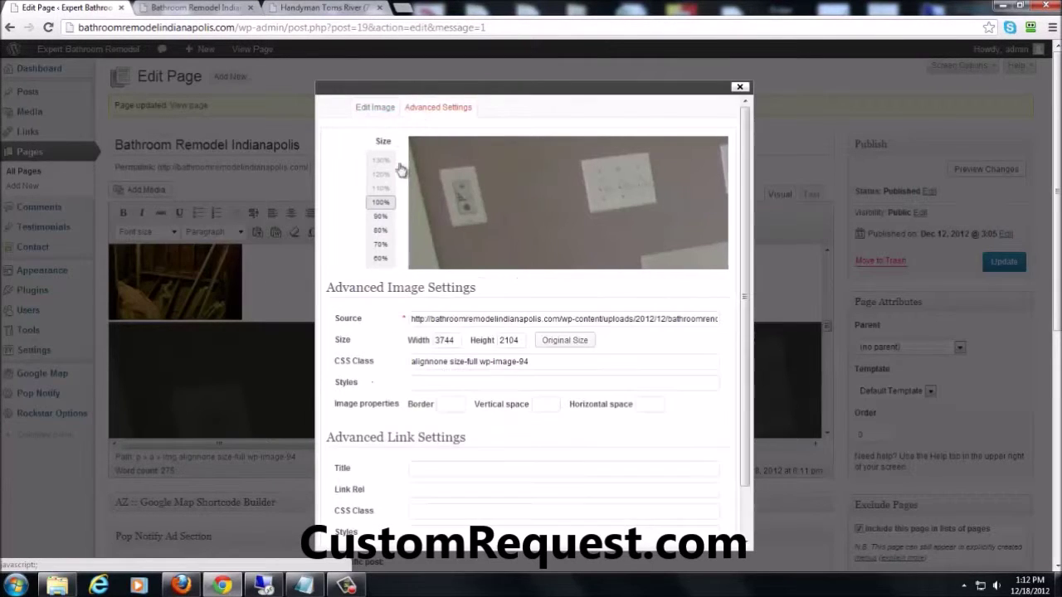
left_click(524, 339)
left_click_drag(524, 339, 418, 340)
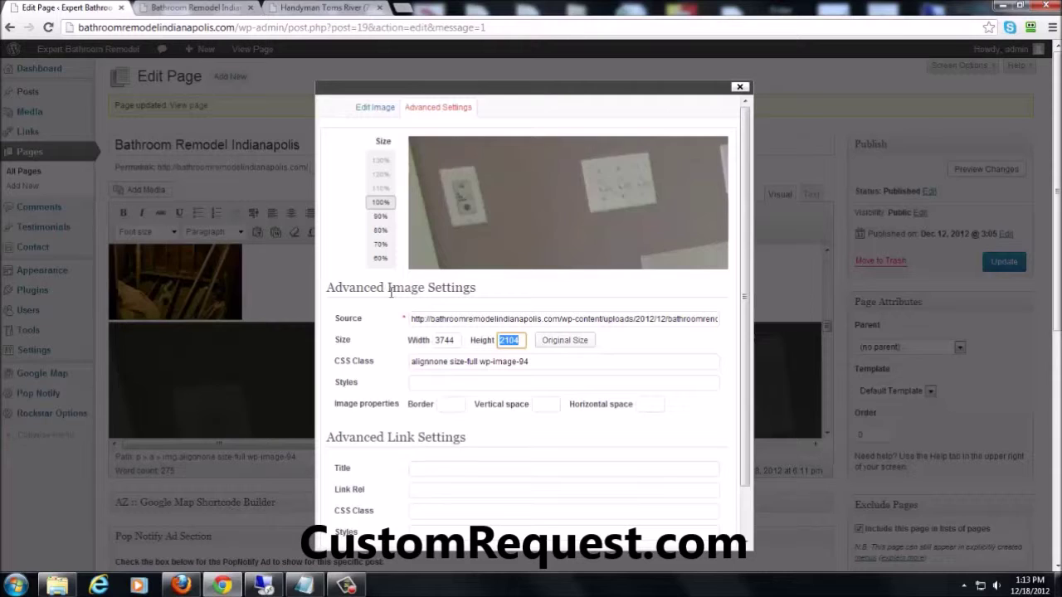
left_click(381, 260)
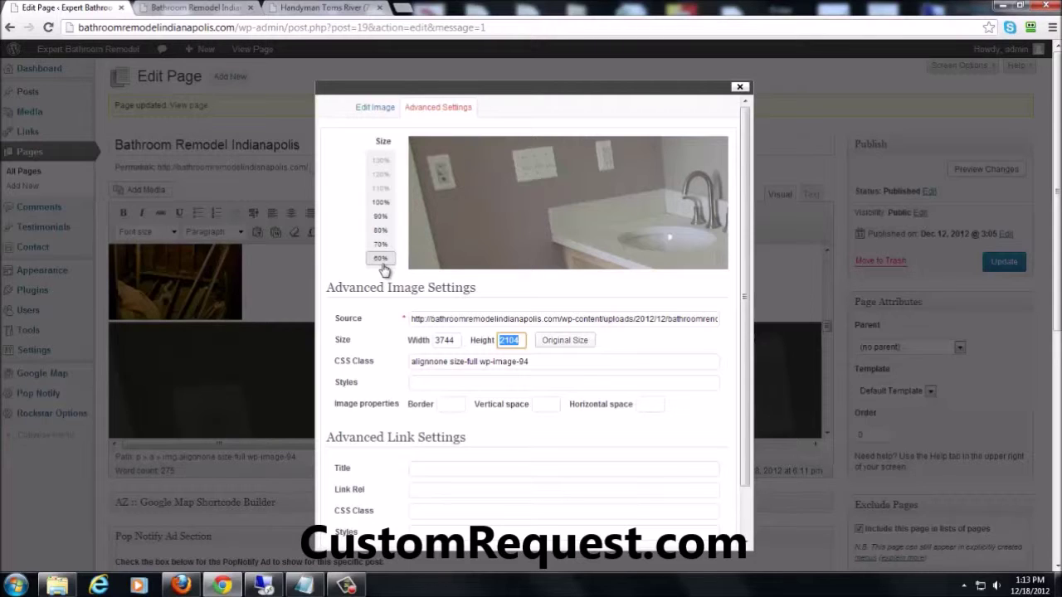
type("300")
key("shift+Tab")
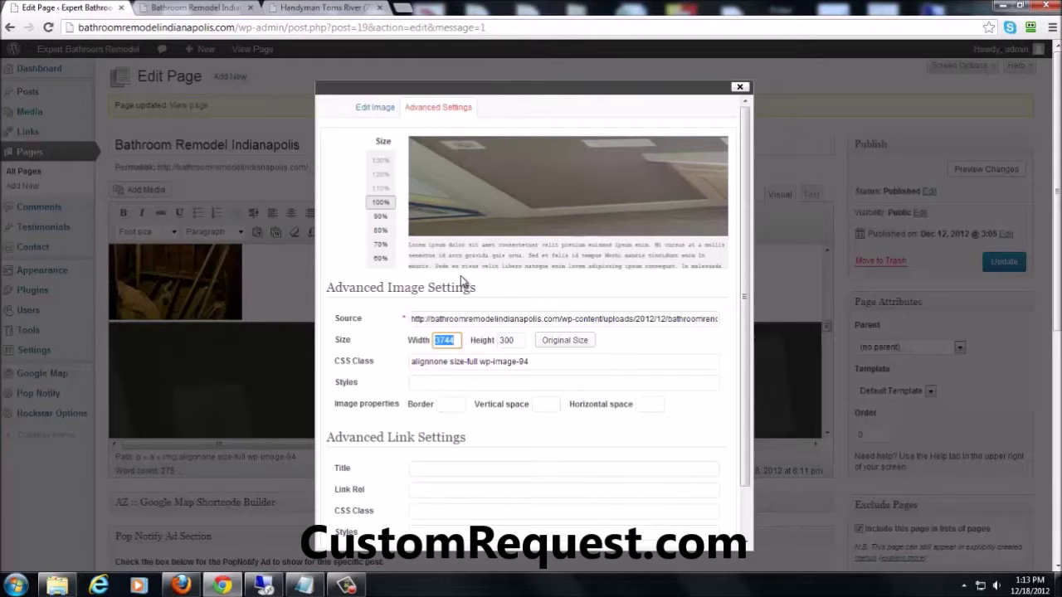
Step: Set the vanity image's width to 535 in its advanced settings
type("534")
key("BackSpace")
type("5")
scroll(363, 405, "down", 2)
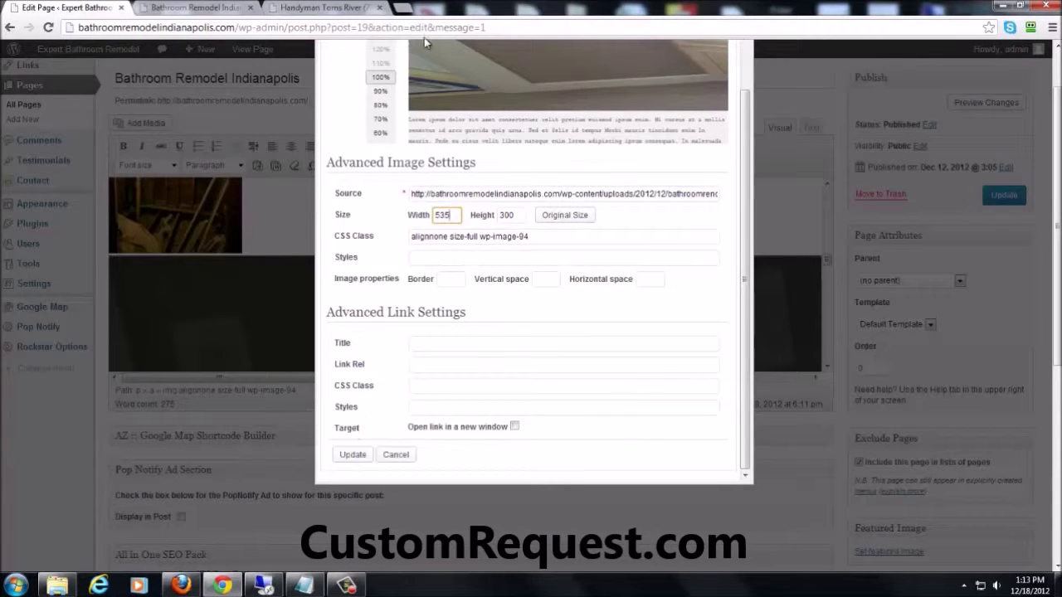
scroll(1055, 249, "up", 1)
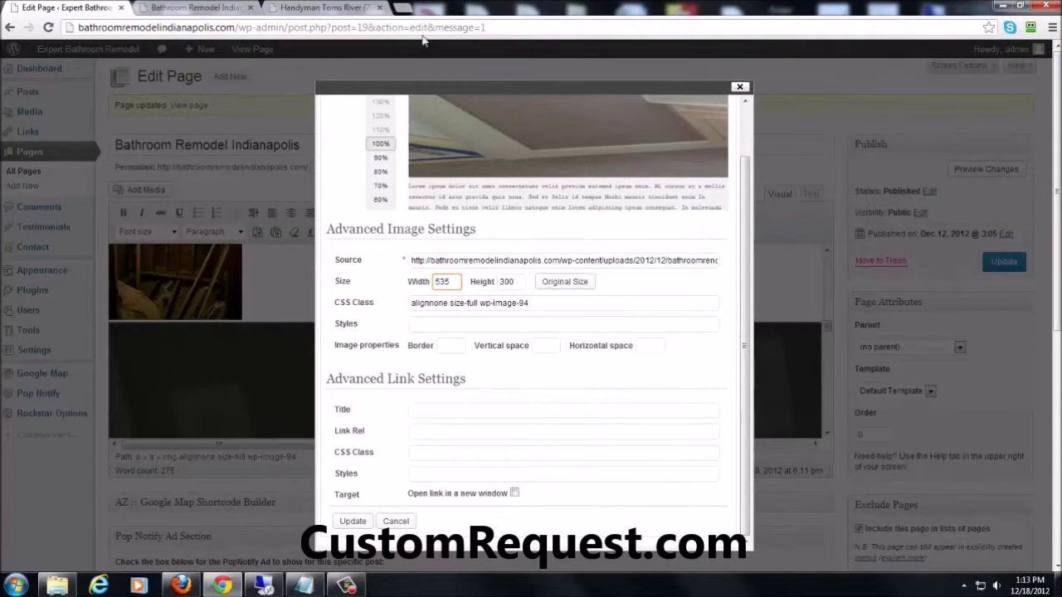
scroll(731, 184, "up", 2)
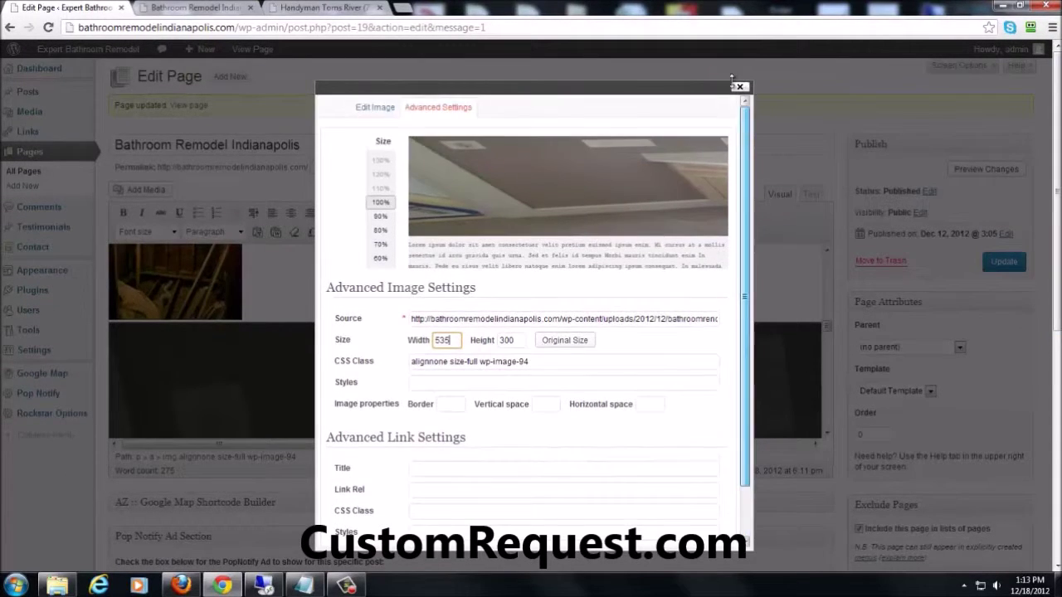
Step: Remove the link URL from the vanity image and apply the image changes
left_click(372, 108)
left_click(436, 399)
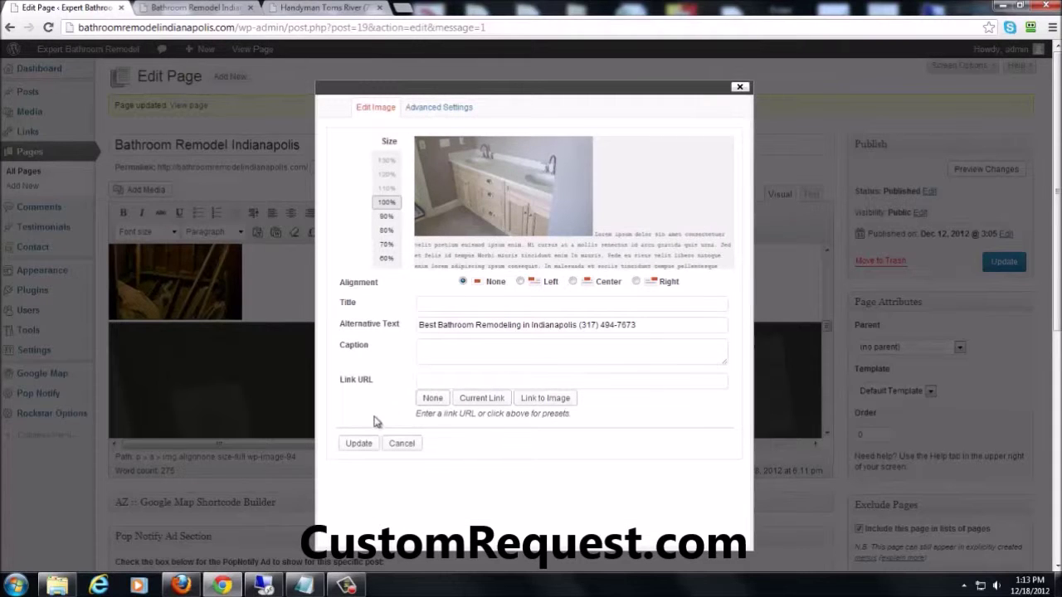
left_click(358, 444)
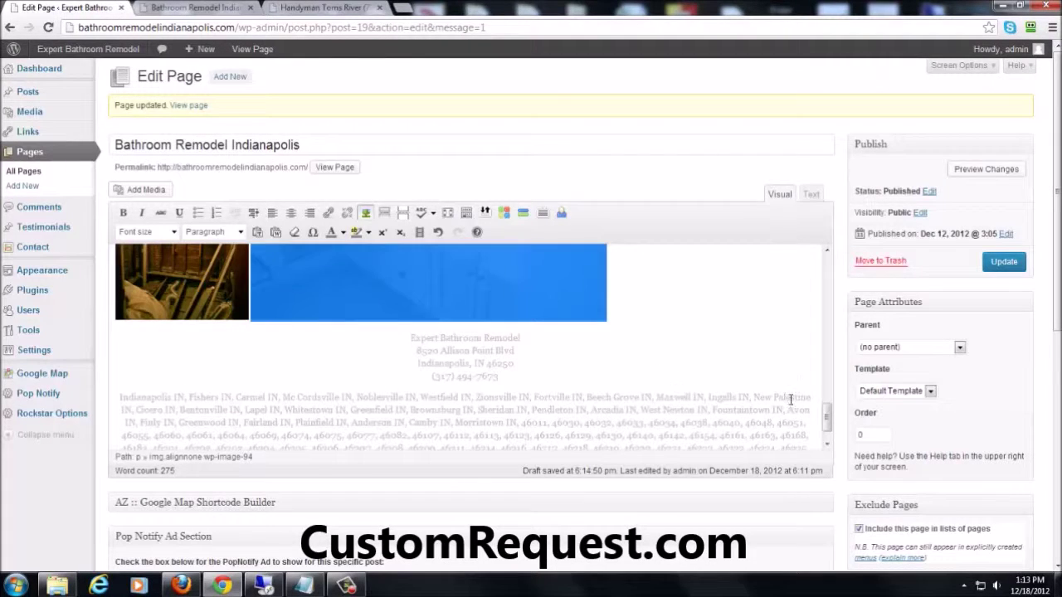
scroll(829, 398, "up", 1)
left_click(745, 367)
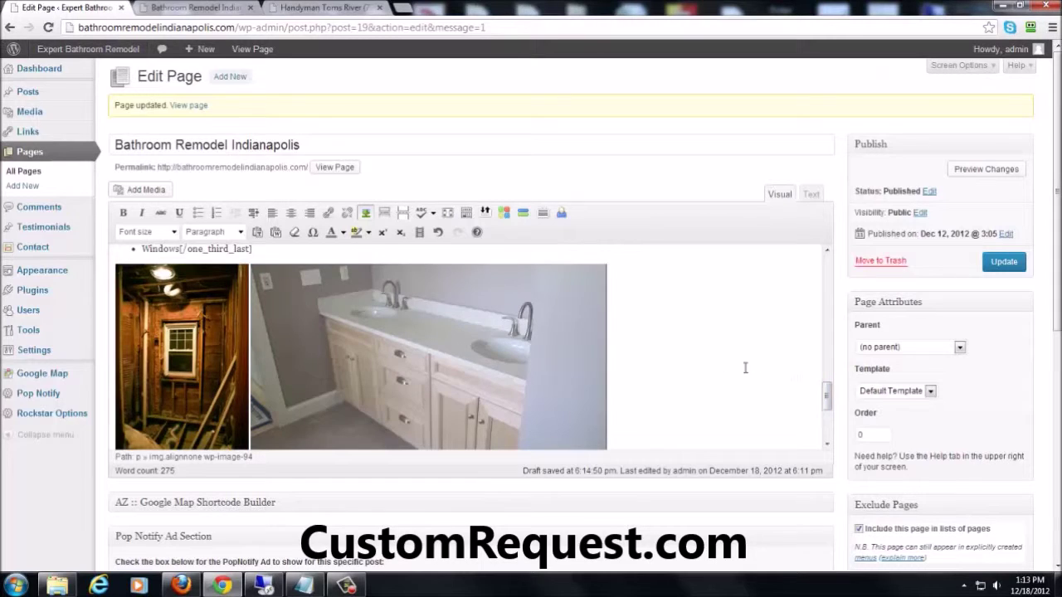
Step: Try centering the unfinished bathroom and vanity images together, and align them to the left instead
left_click(427, 357)
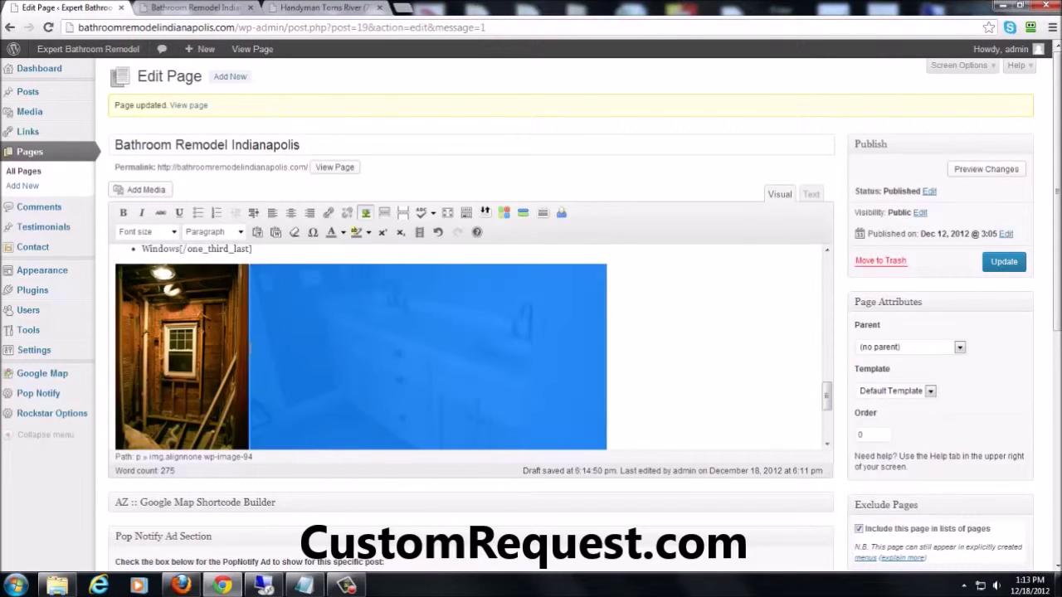
left_click_drag(214, 347, 133, 351)
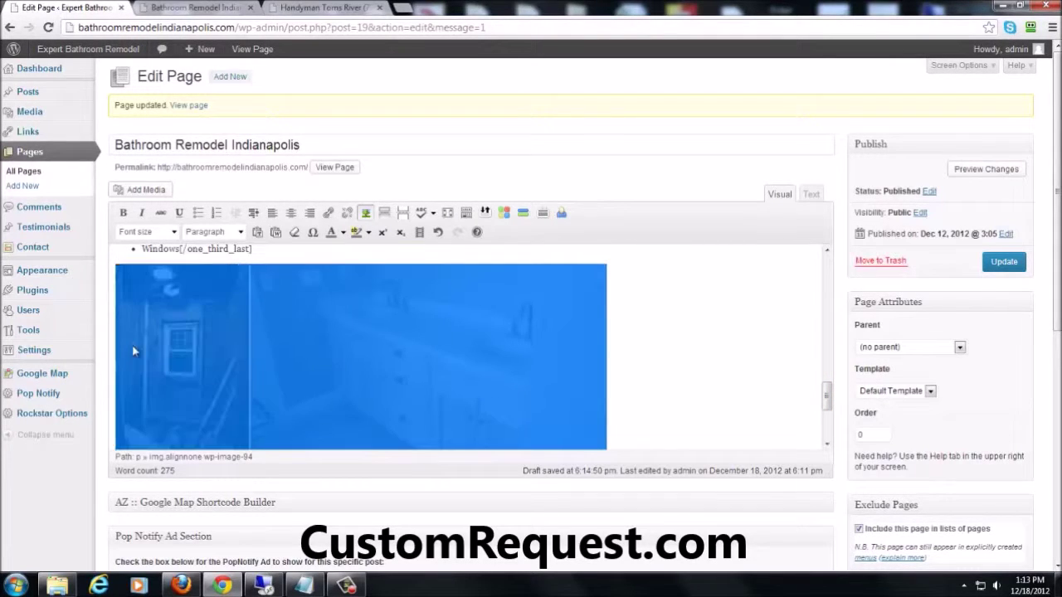
left_click(291, 215)
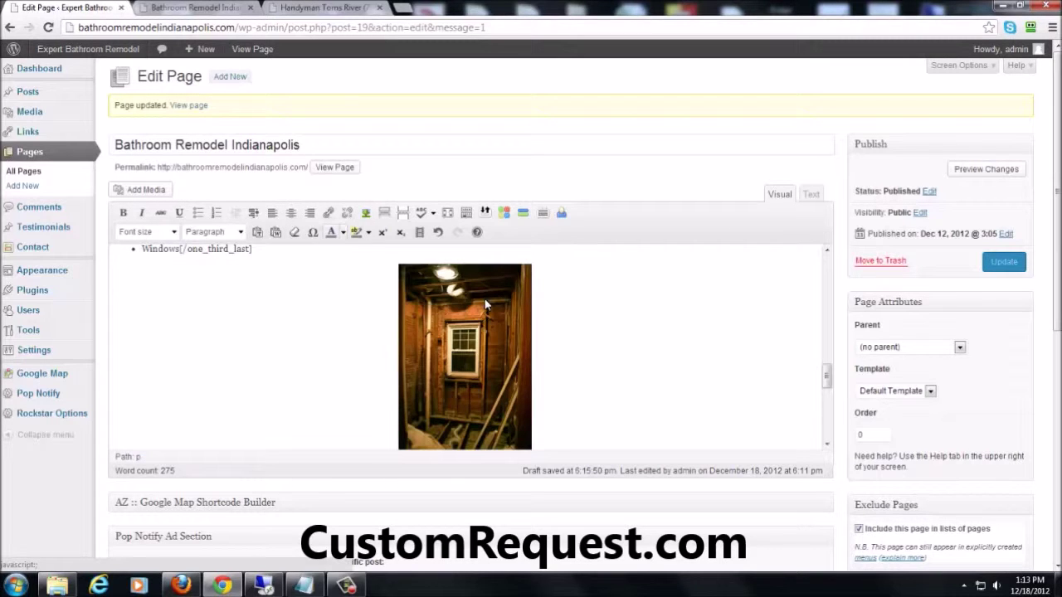
left_click(272, 214)
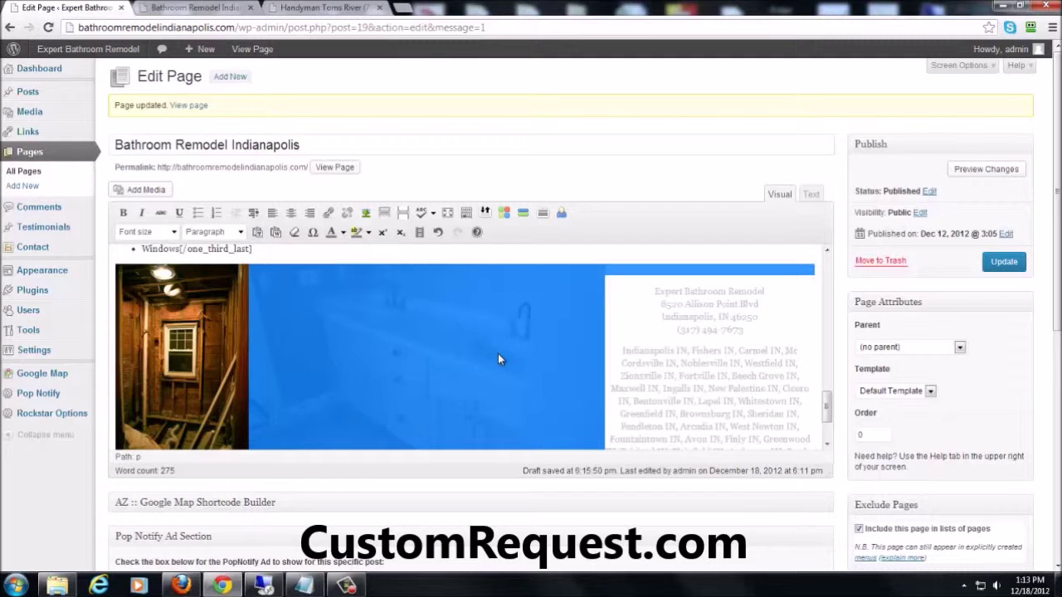
Step: Insert an empty line above the business name in the contact block
left_click(343, 333)
left_click(658, 288)
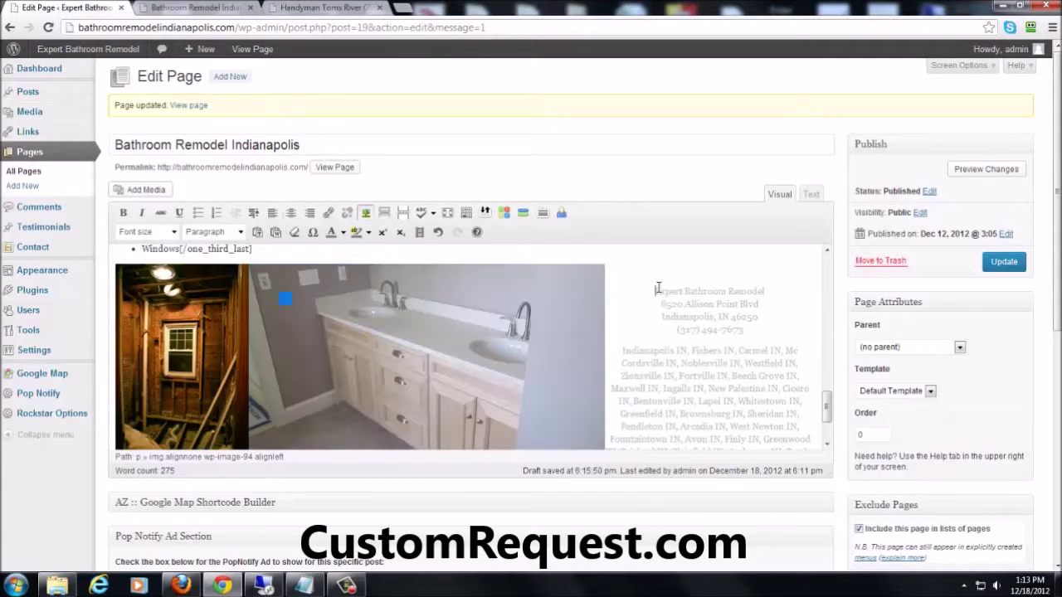
key("Return")
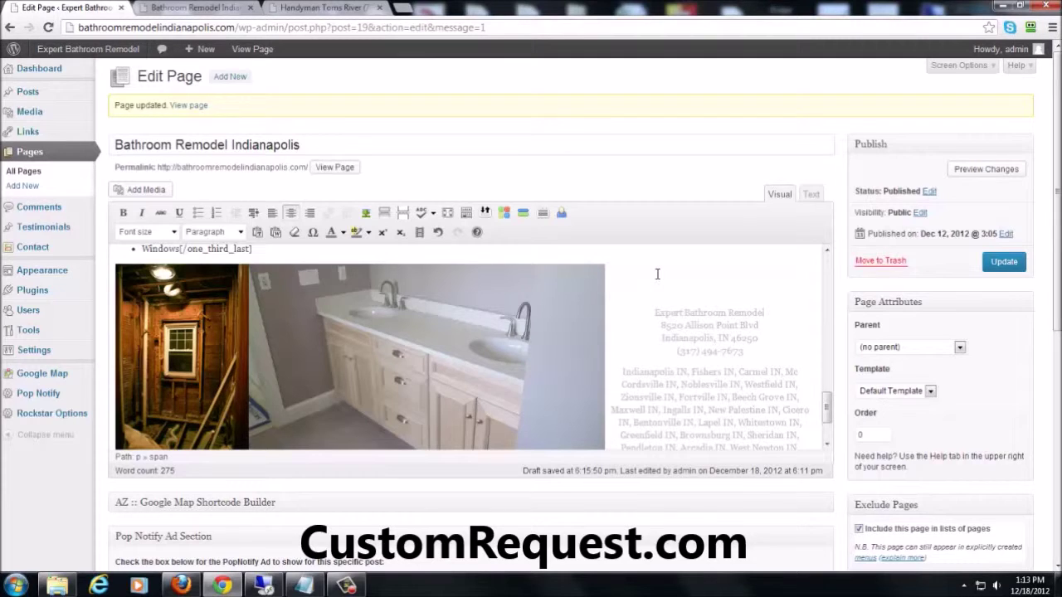
Step: Set the vanity image's alignment to None and apply the change
left_click(384, 391)
left_click(263, 279)
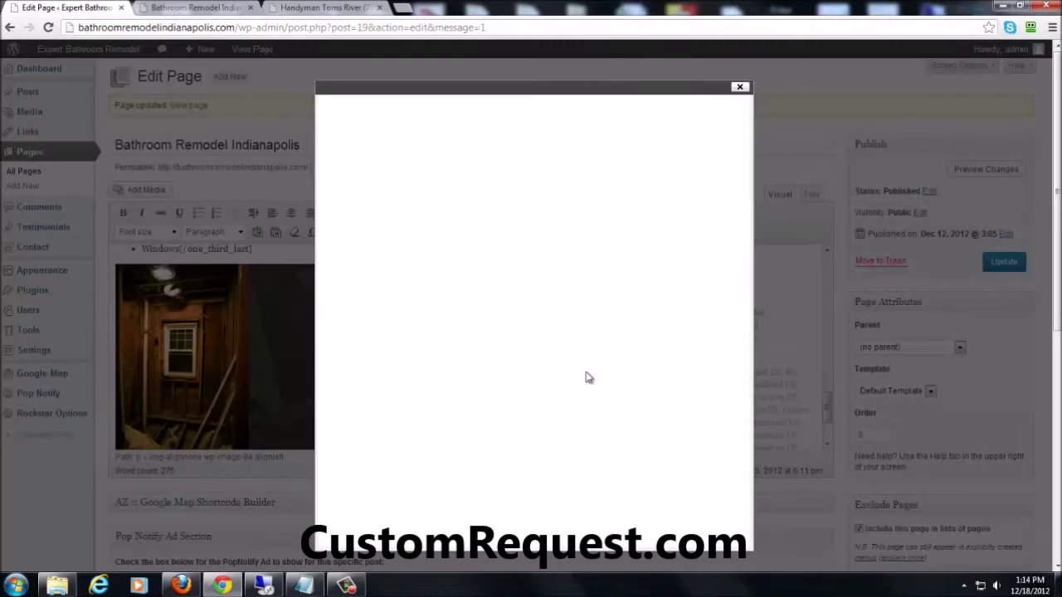
left_click(463, 281)
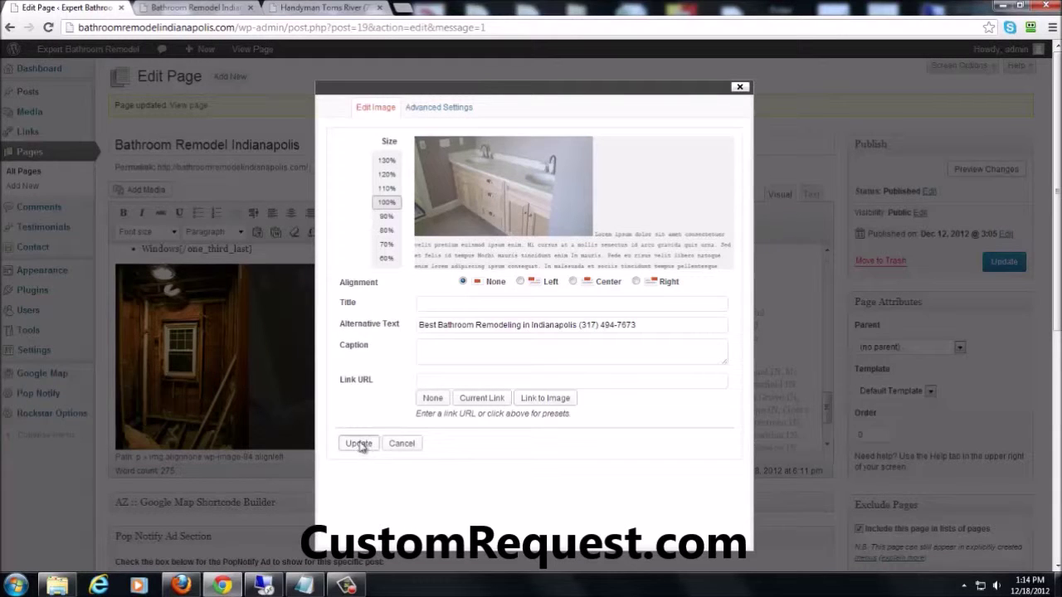
left_click(359, 444)
Step: Set the unfinished bathroom image's alignment to None and update the page
left_click(212, 364)
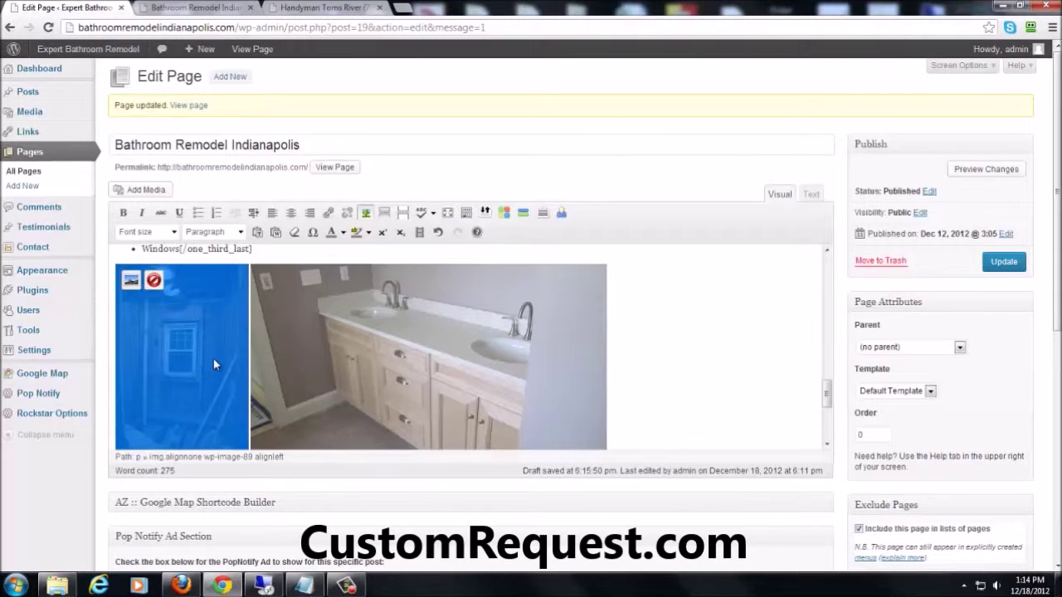
left_click(131, 280)
left_click(462, 282)
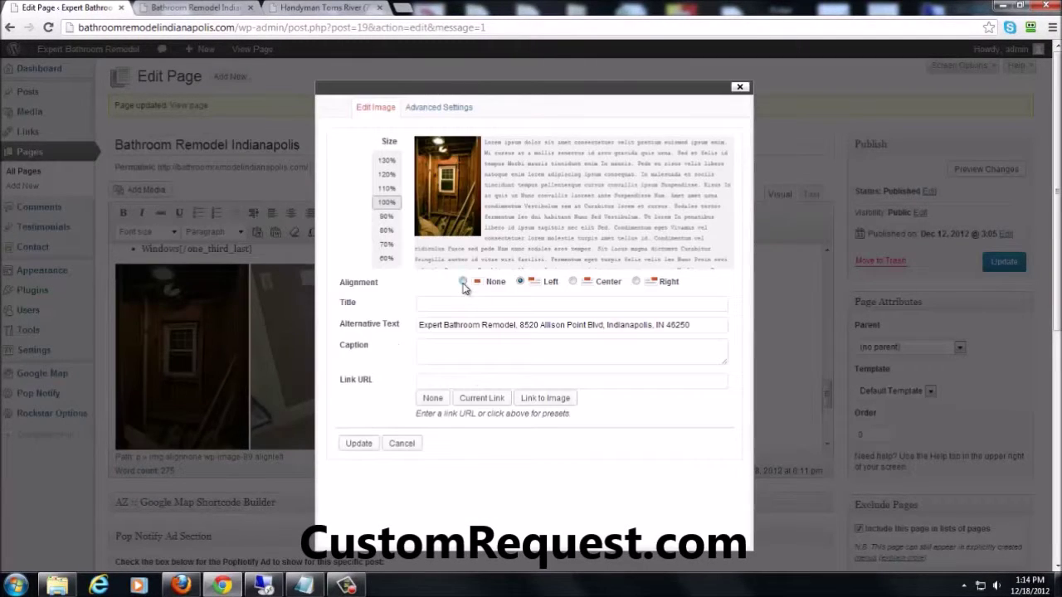
left_click(359, 444)
left_click(754, 360)
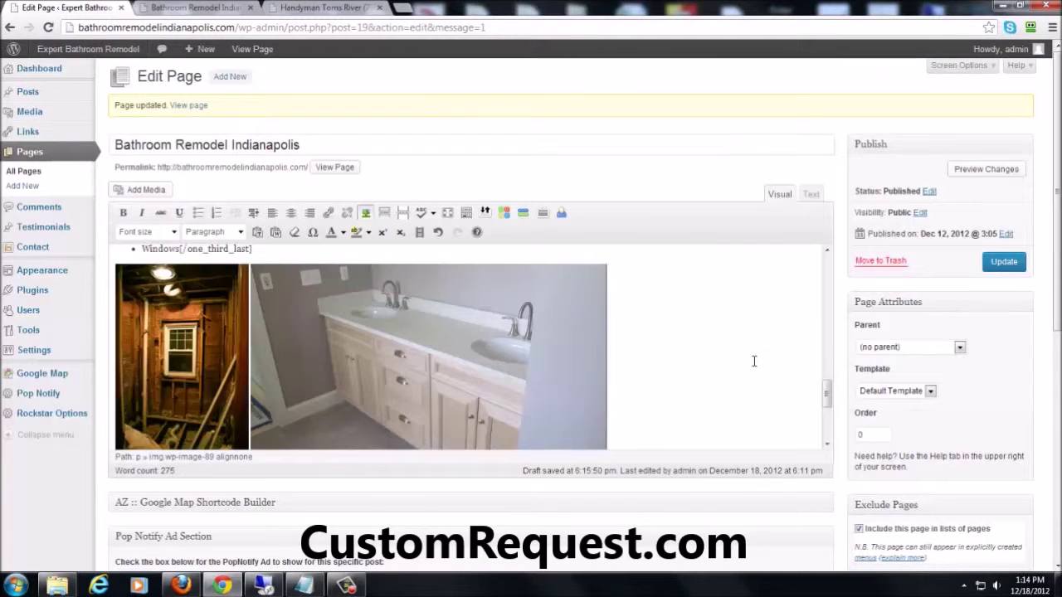
scroll(754, 360, "down", 3)
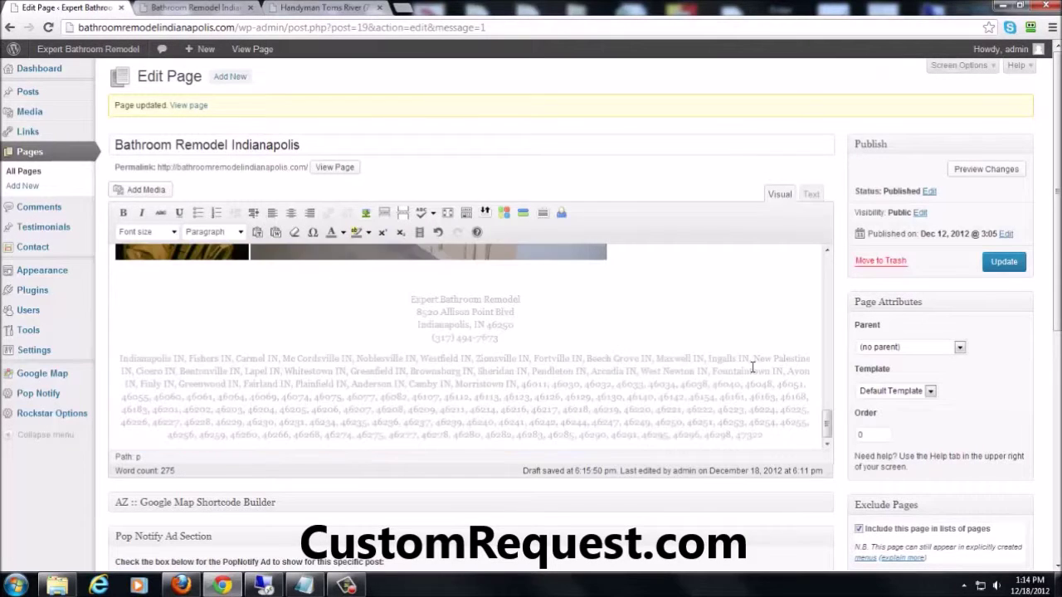
left_click(1000, 261)
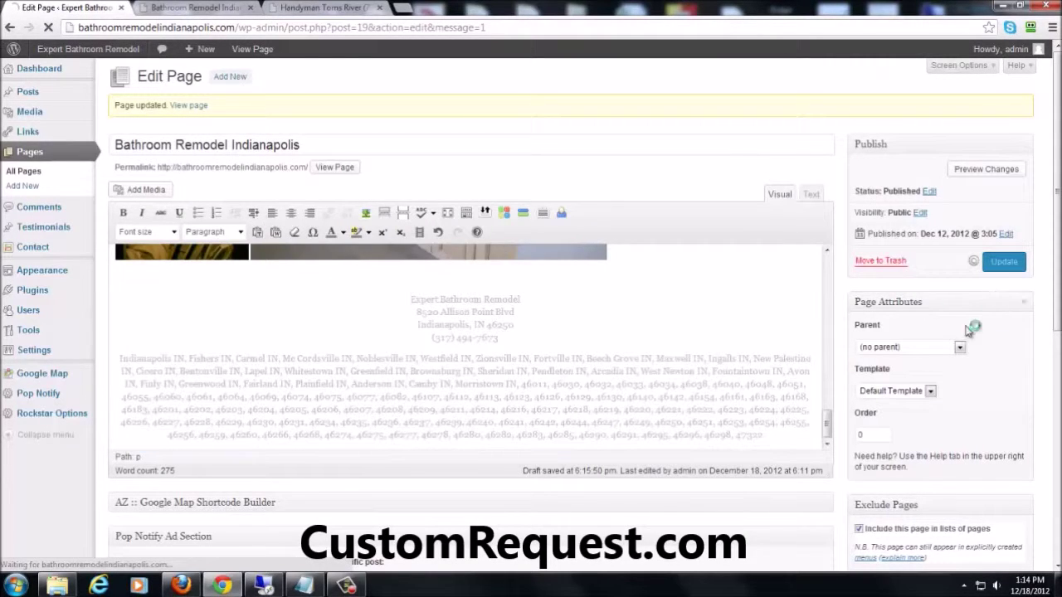
Step: Reload the live Bathroom Remodel Indianapolis page and compare the placement of the two images with the editor
left_click(196, 7)
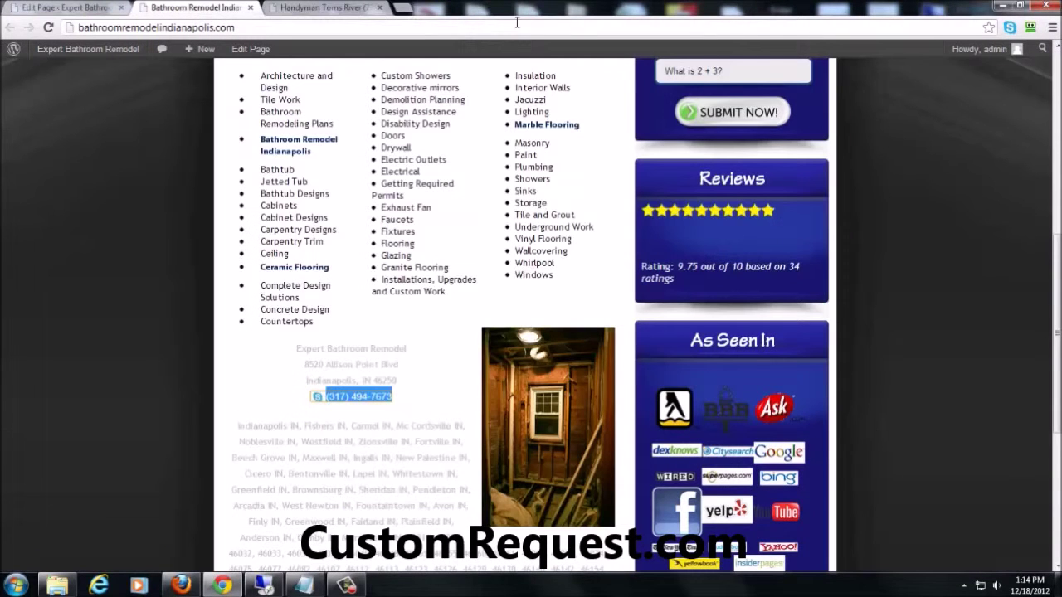
left_click(48, 28)
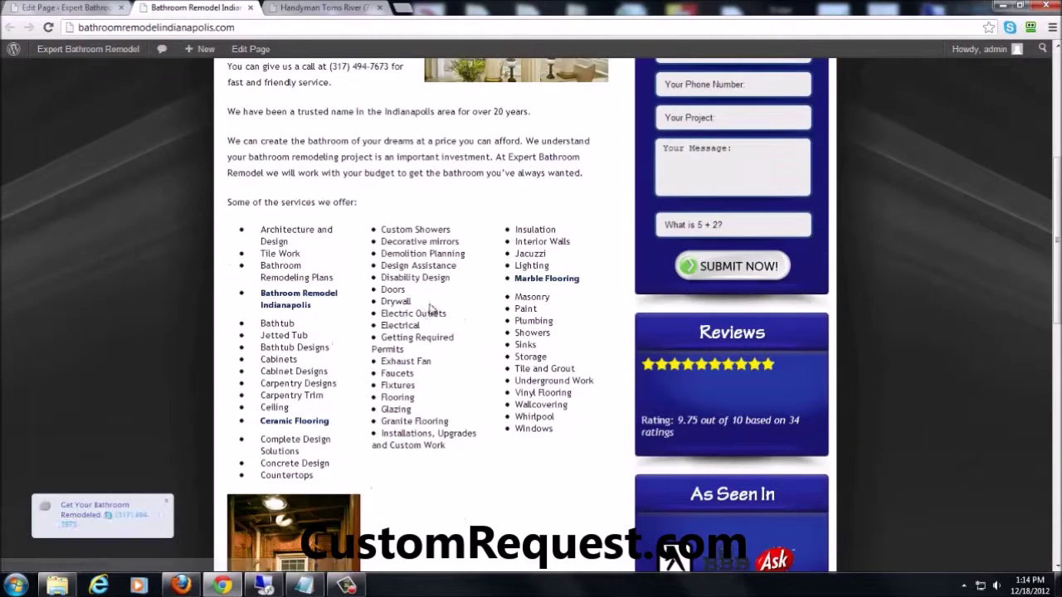
middle_click(466, 317)
scroll(466, 318, "down", 1)
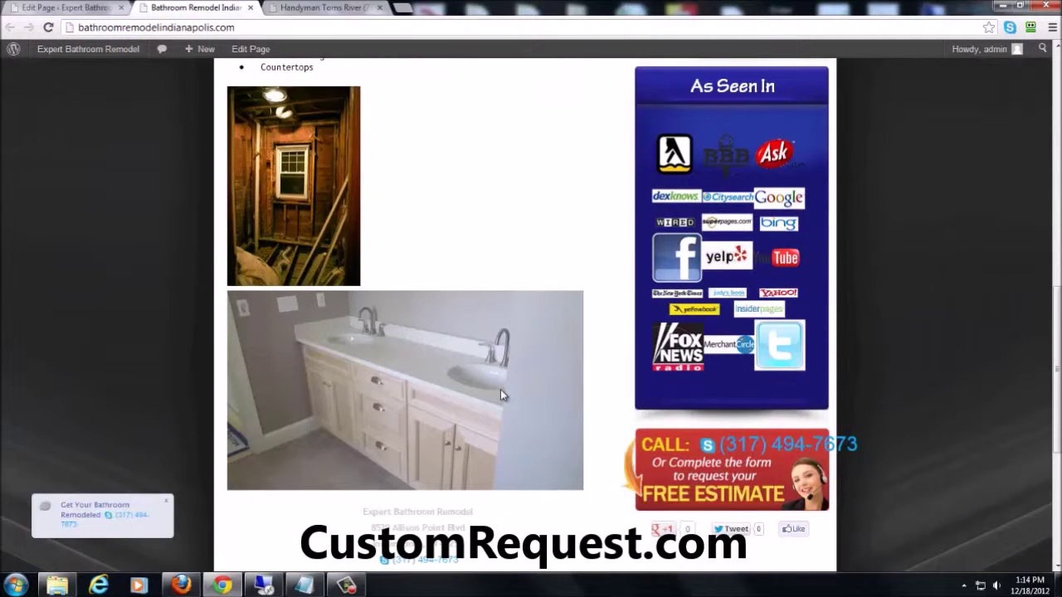
left_click(100, 8)
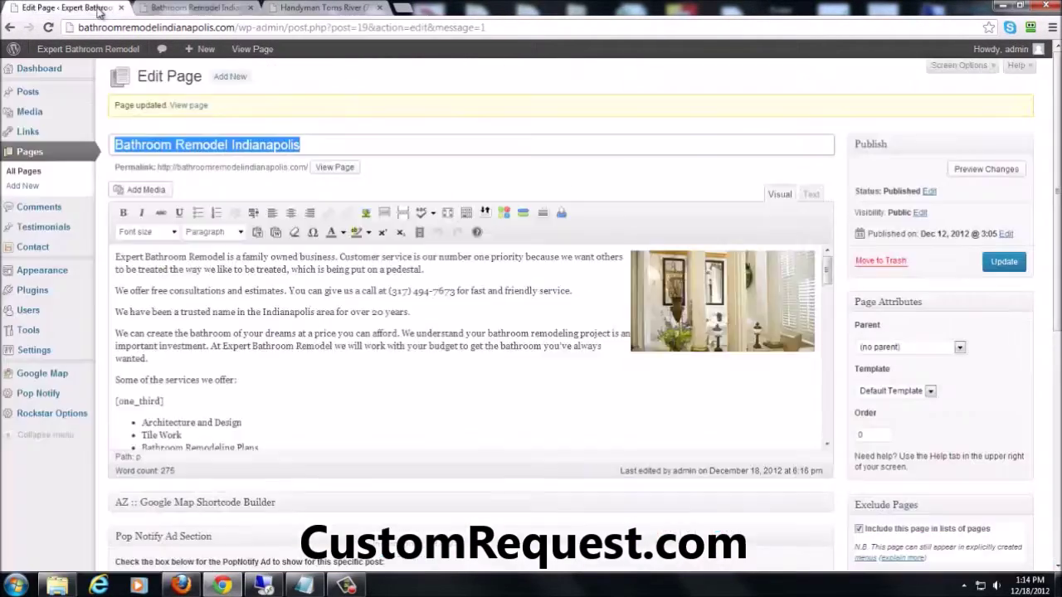
left_click_drag(827, 267, 831, 359)
scroll(828, 365, "down", 5)
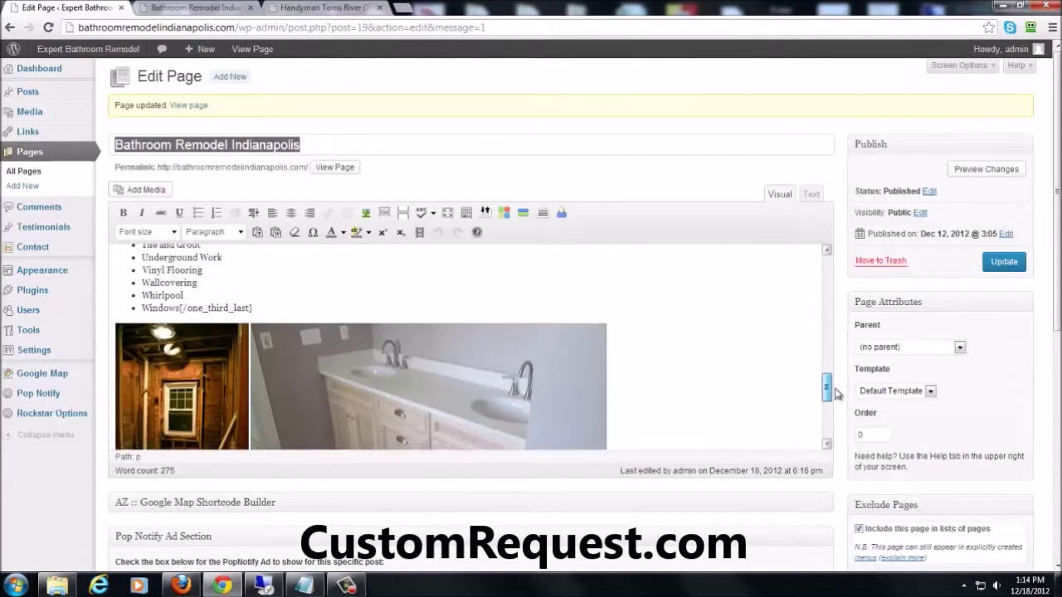
left_click(198, 7)
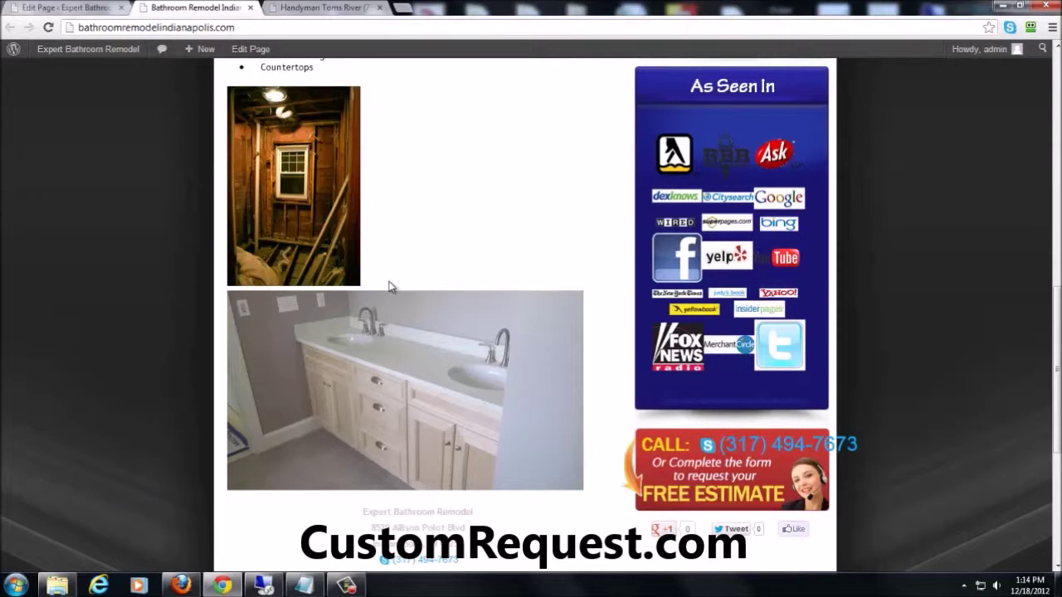
Step: Scale the unfinished bathroom image in the page editor to 70% and apply the change
left_click(75, 9)
left_click(170, 299)
left_click(140, 288)
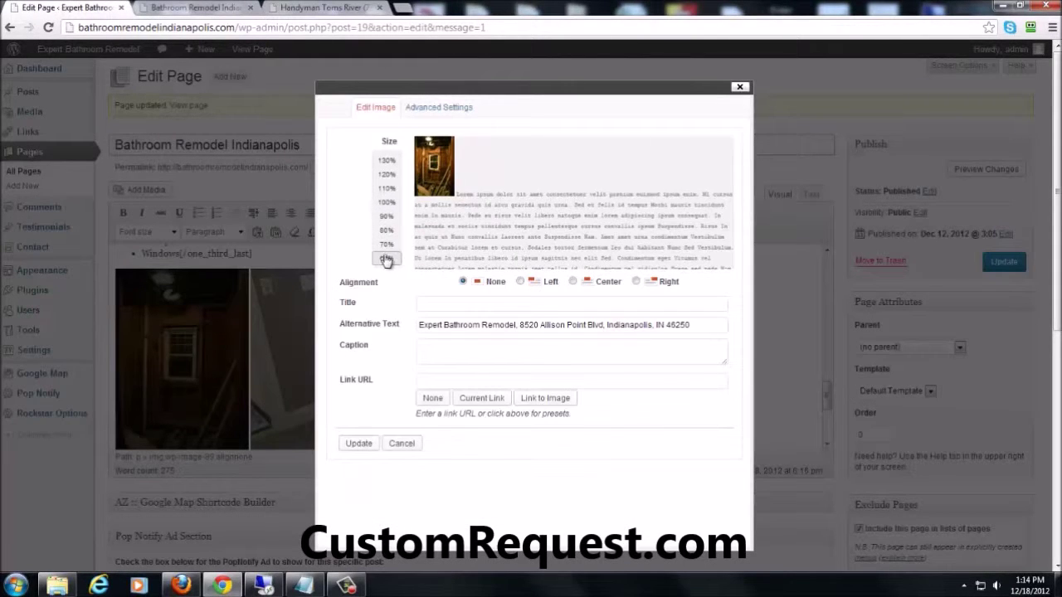
left_click(388, 245)
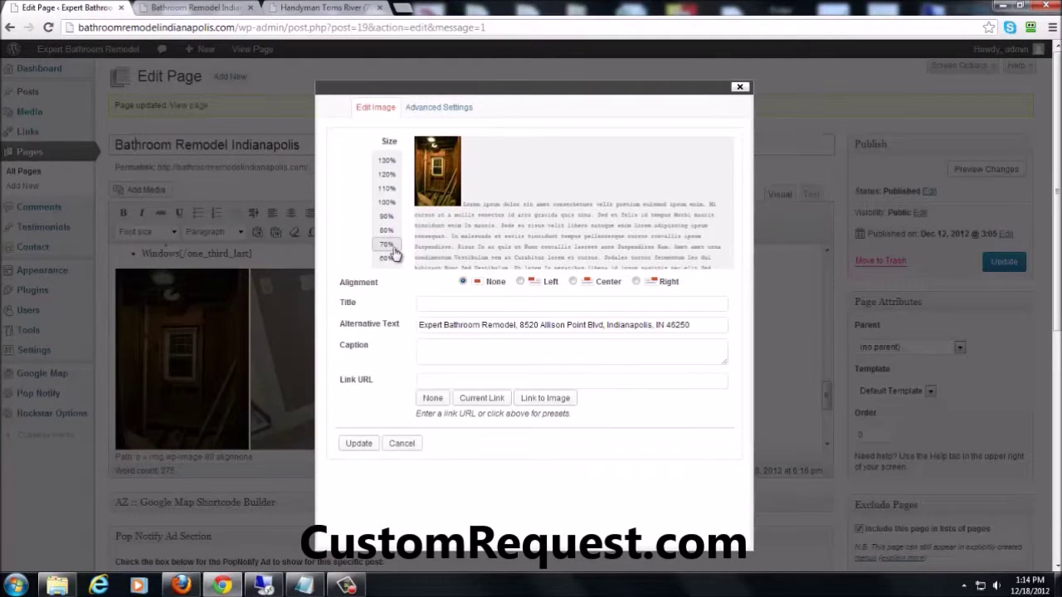
left_click(357, 442)
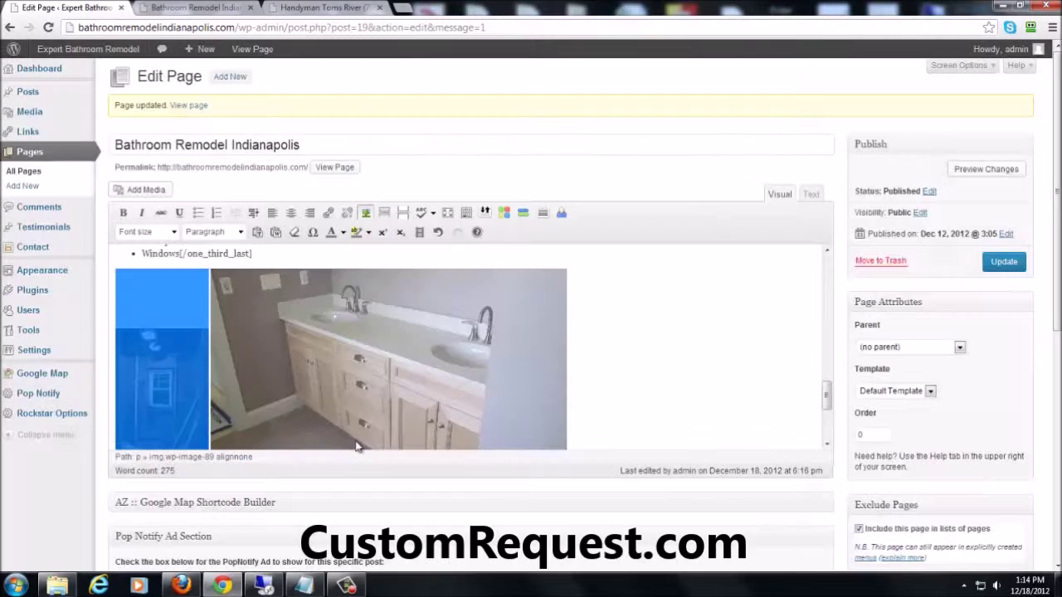
Step: Scale the double-sink vanity image in the page editor to 70% and update the page
left_click(333, 379)
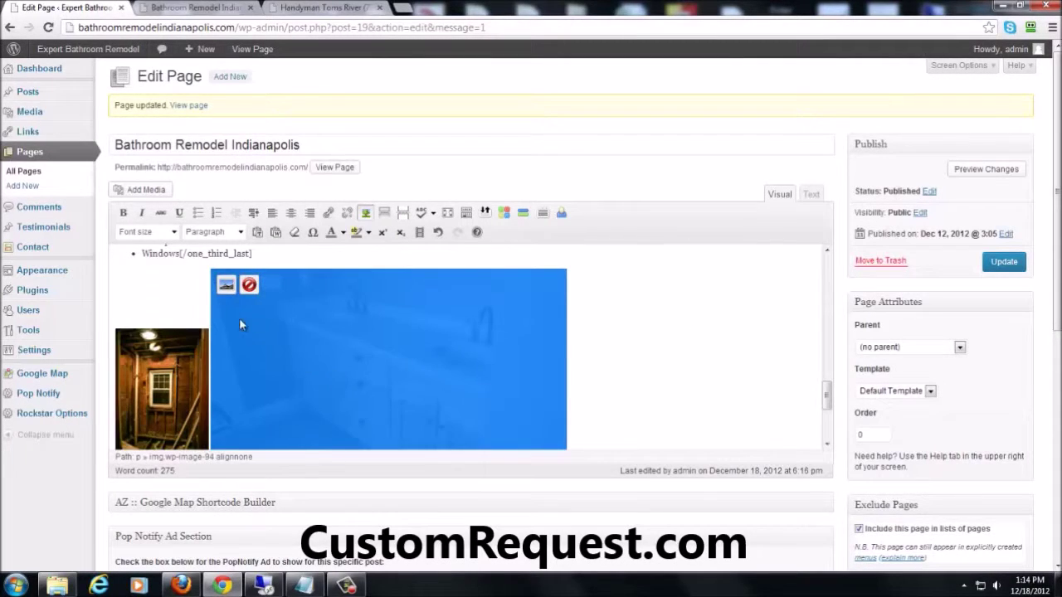
left_click(225, 285)
left_click(387, 230)
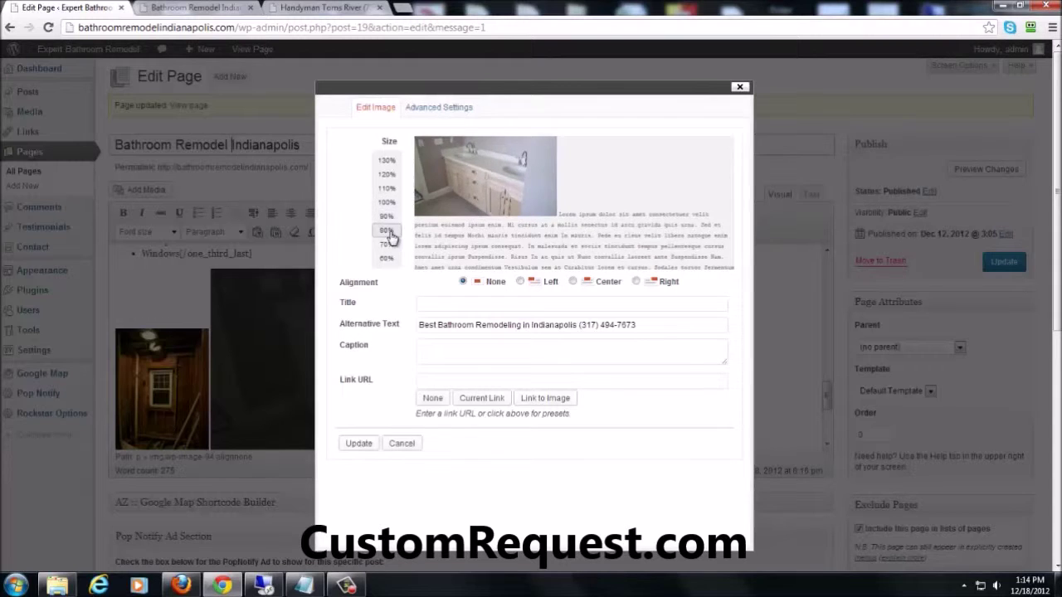
left_click(387, 244)
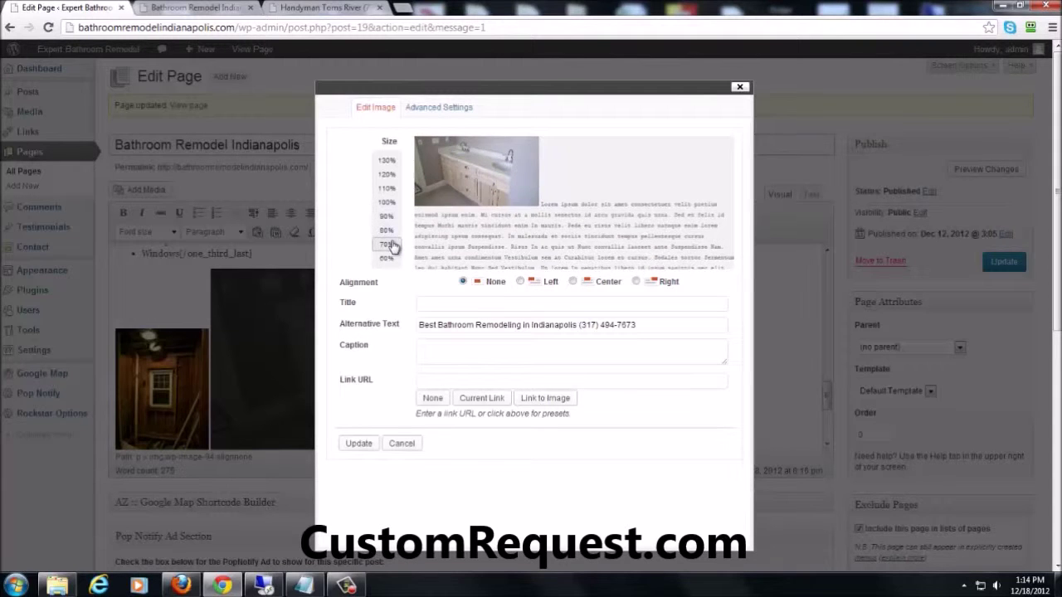
left_click(359, 444)
left_click(550, 356)
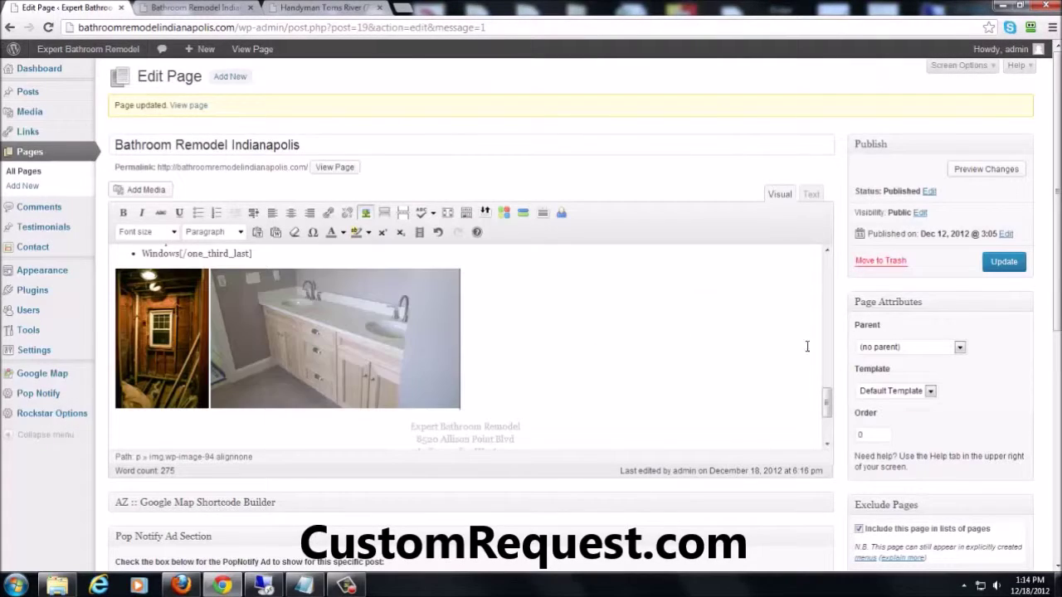
left_click(1006, 264)
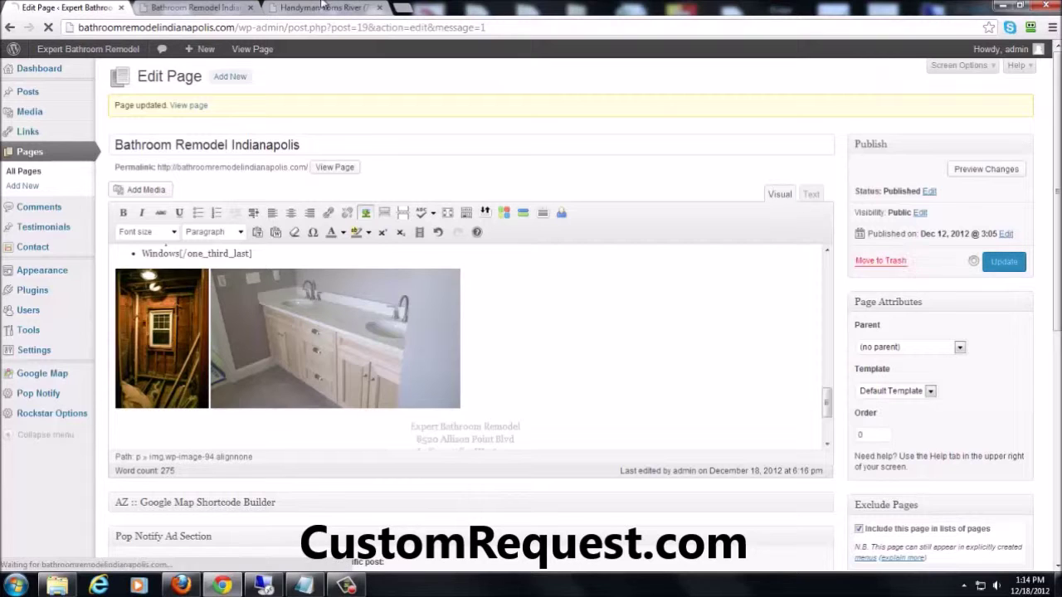
Step: Reload the live Bathroom Remodel Indianapolis page and examine how the two resized images sit below the services list and within the overall layout
left_click(191, 7)
left_click(48, 27)
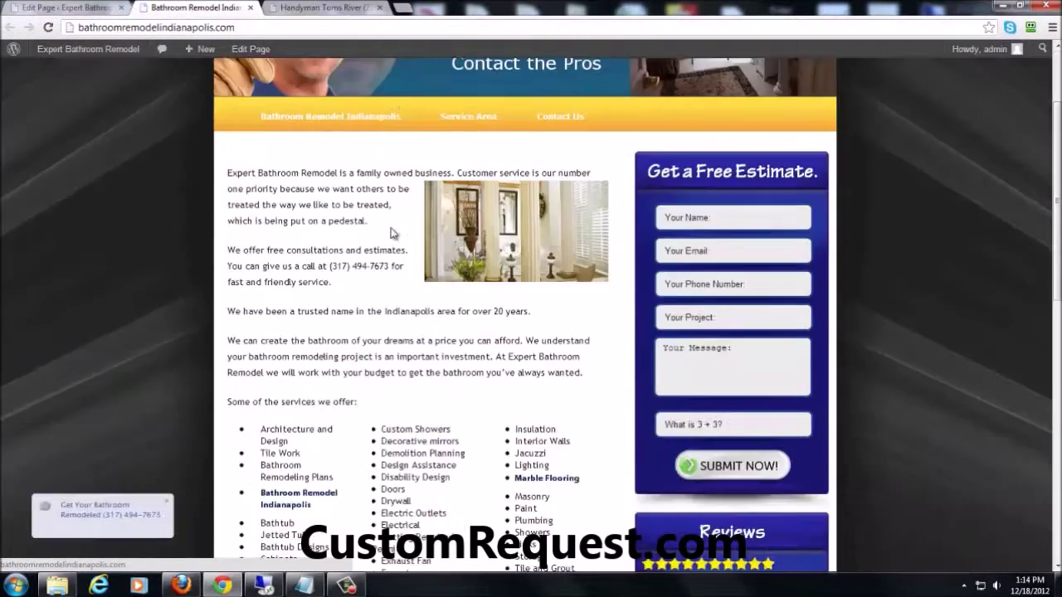
middle_click(440, 305)
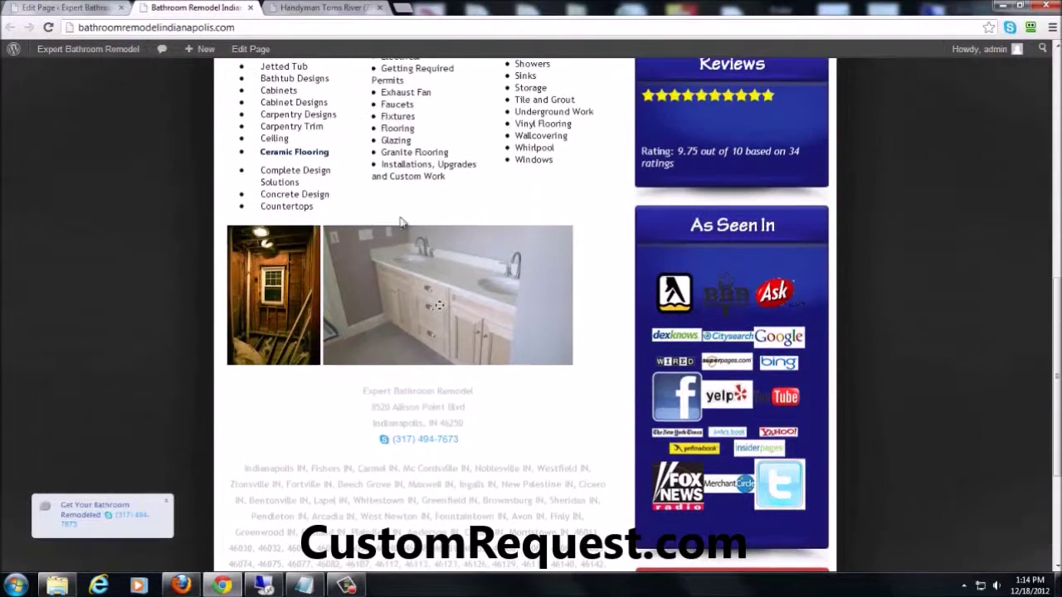
left_click(477, 378)
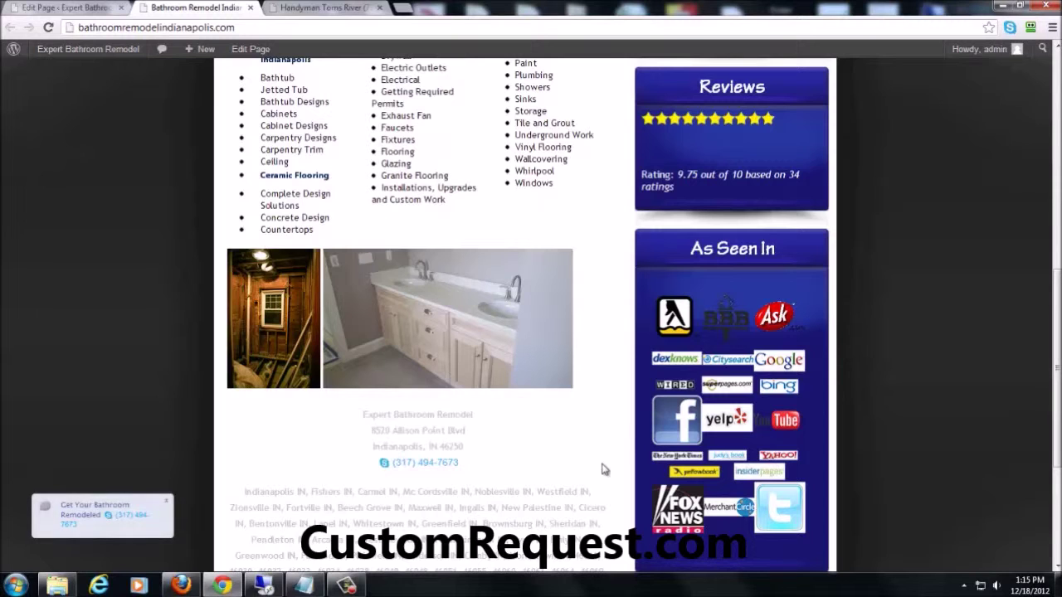
scroll(599, 462, "up", 6)
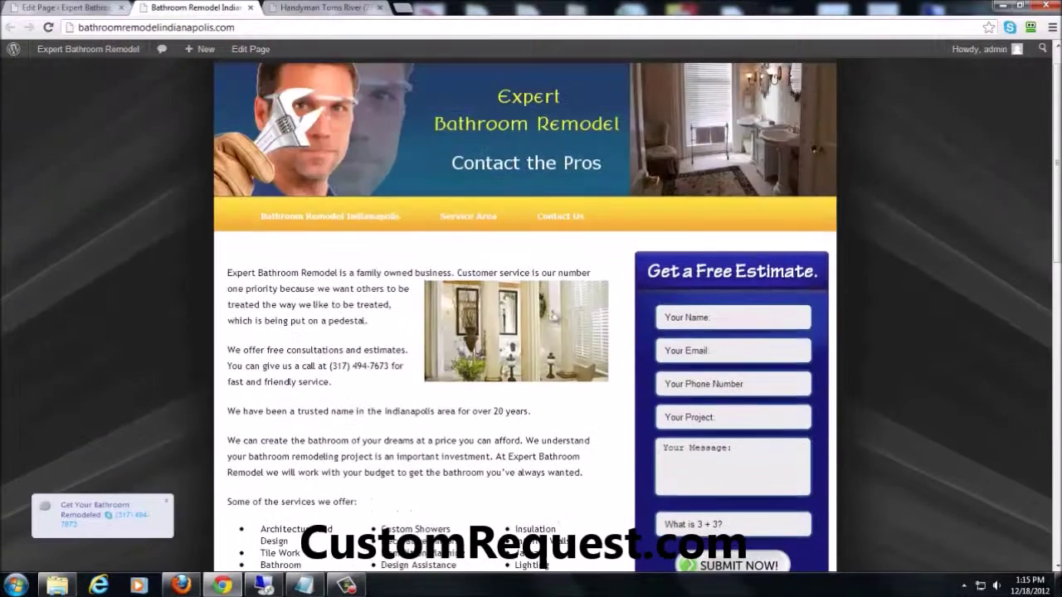
scroll(485, 355, "down", 5)
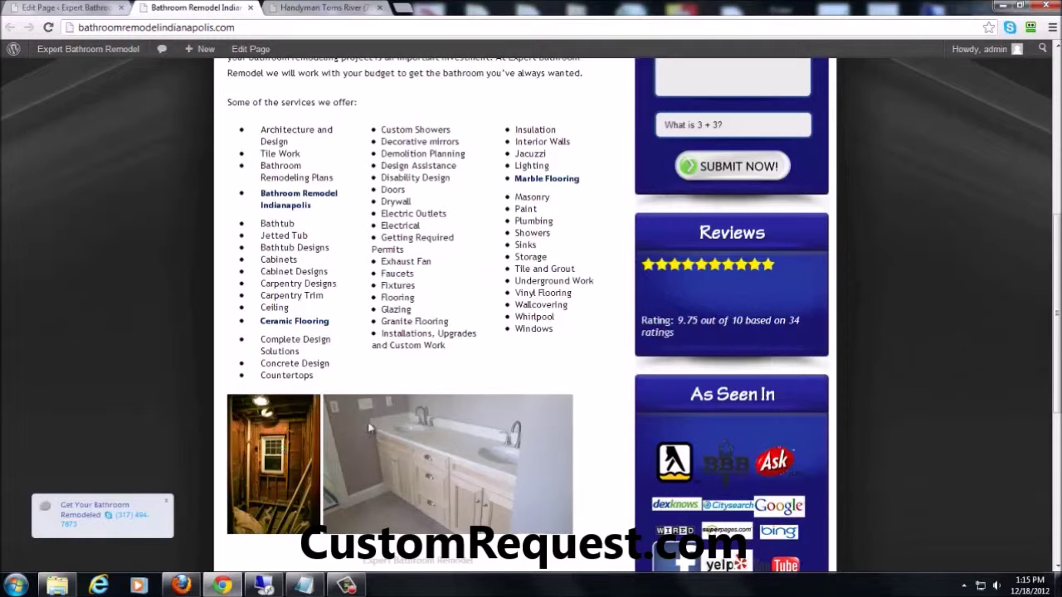
scroll(497, 444, "down", 1)
scroll(545, 478, "up", 6)
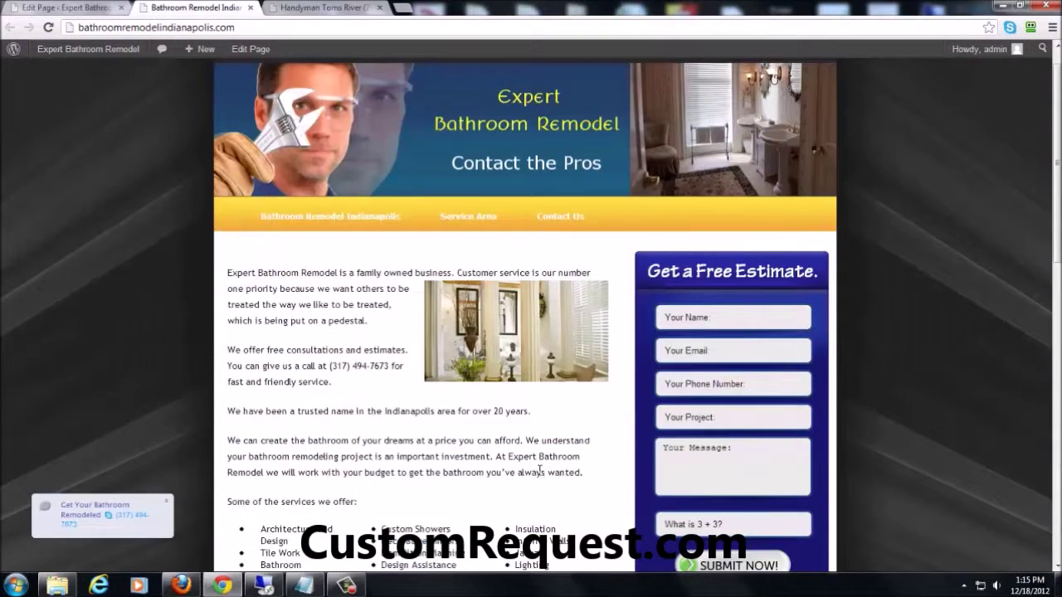
scroll(537, 465, "down", 1)
scroll(539, 469, "down", 2)
scroll(548, 456, "down", 2)
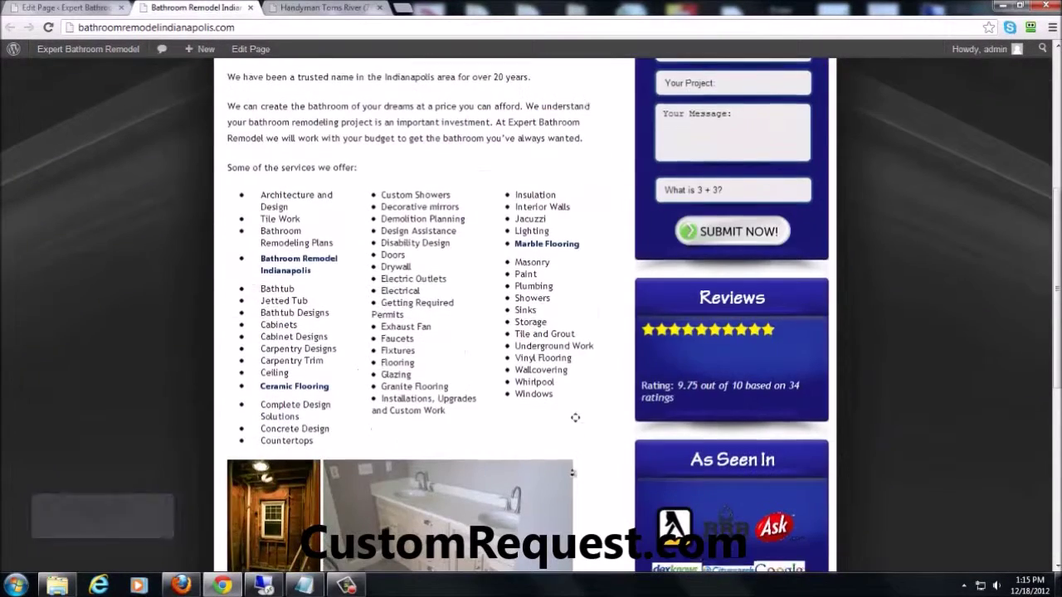
scroll(571, 418, "down", 2)
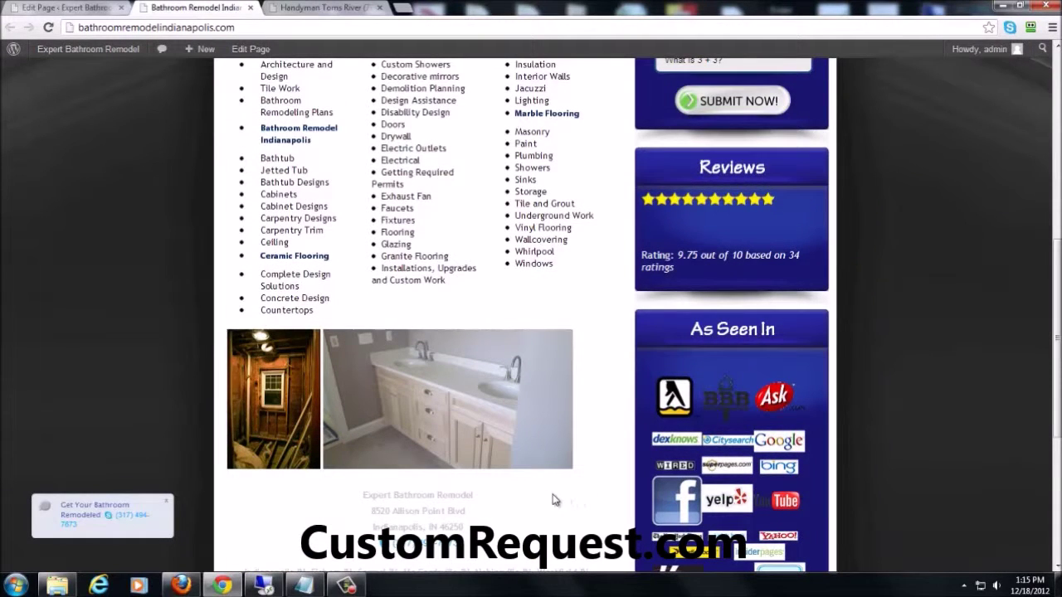